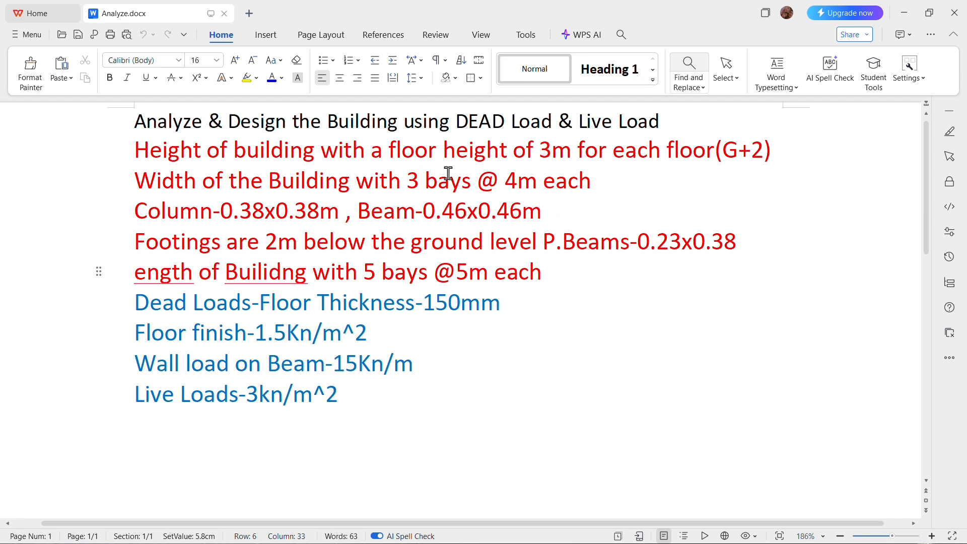
- Draw a narrow rectangle about 3.81 cm high and 0.81 cm wide beside the load notes, and place a copy beside it
drag(471, 181, 417, 186)
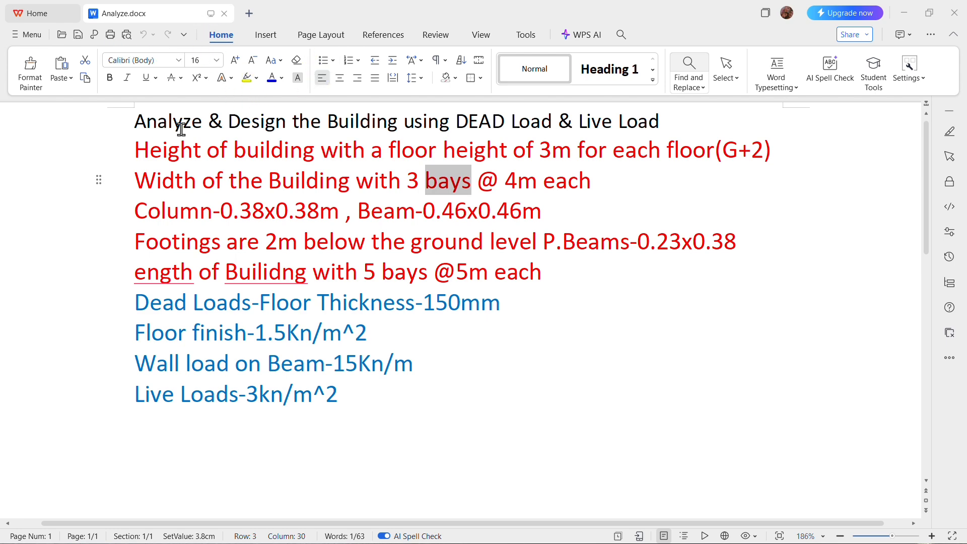
click(266, 34)
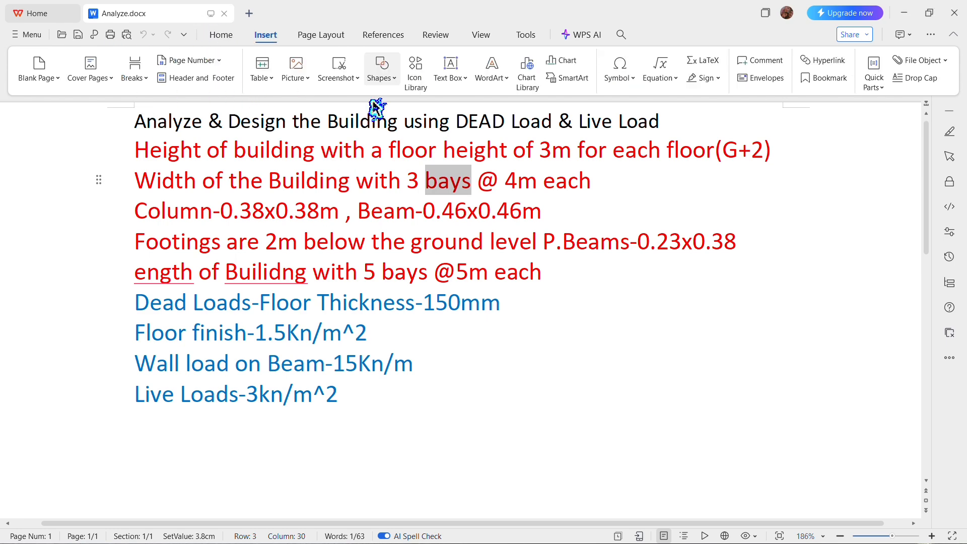
click(388, 78)
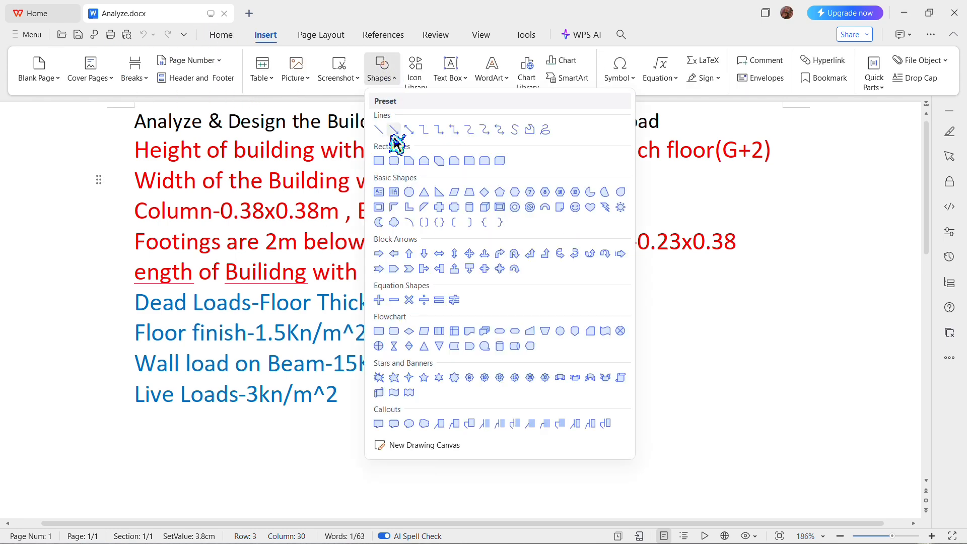
click(469, 161)
drag(664, 311, 701, 480)
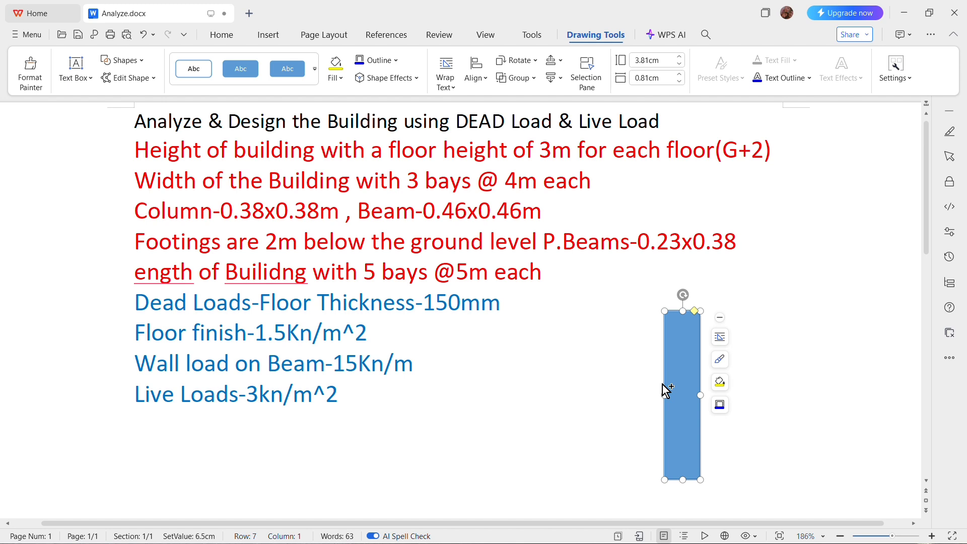
key(ctrl+v)
drag(685, 465, 809, 359)
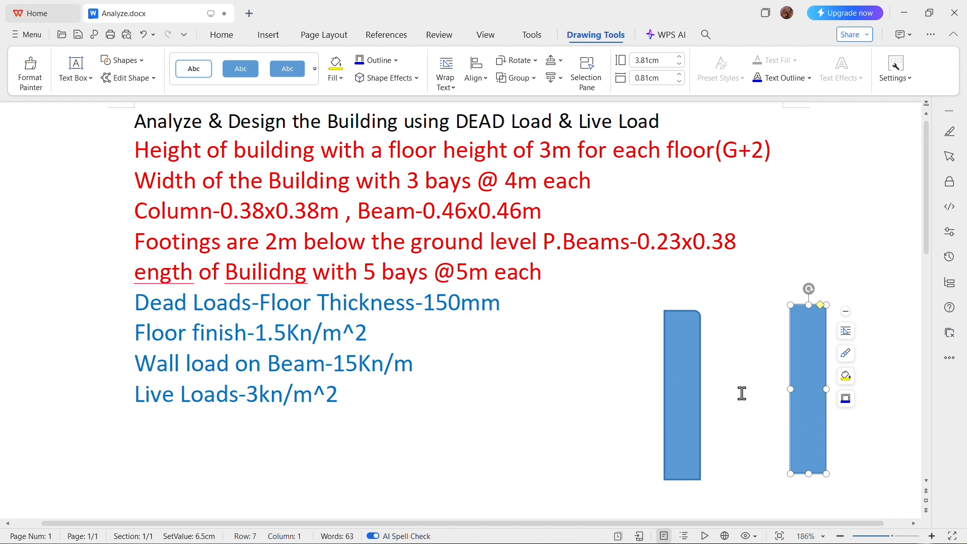
- Delete both rectangles drawn beside the load notes
click(681, 391)
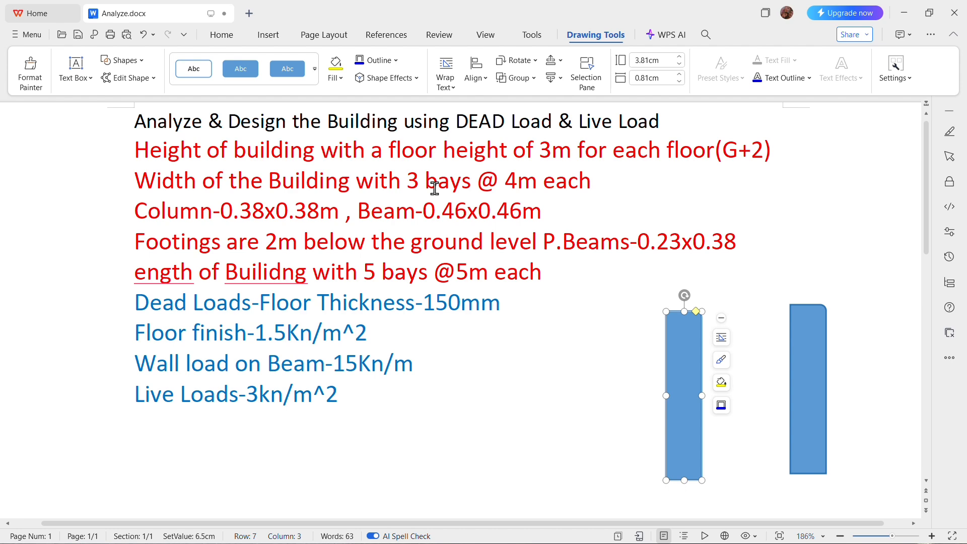
key(Delete)
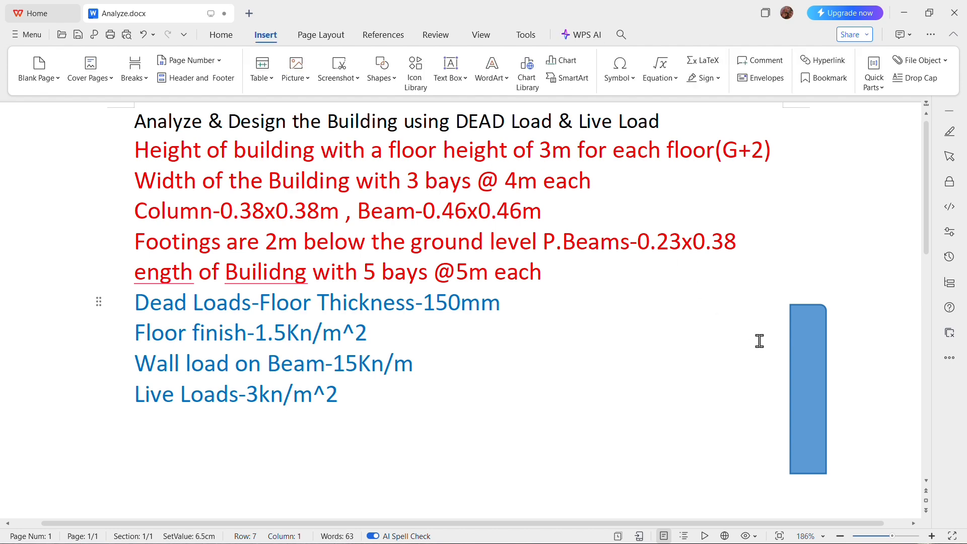
click(816, 389)
key(Delete)
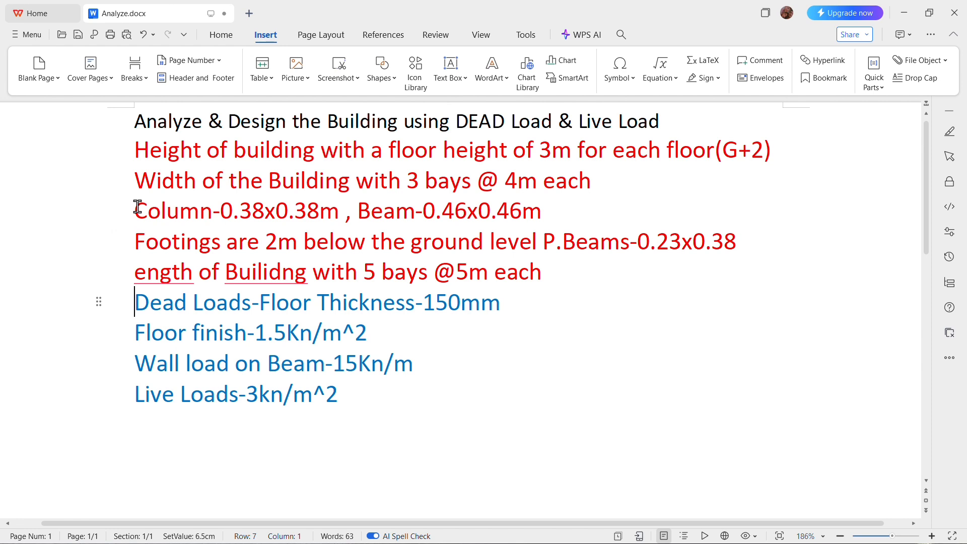
- Read the column and beam sizes, the footing depth and the plinth beam size in the building notes
drag(137, 207, 547, 223)
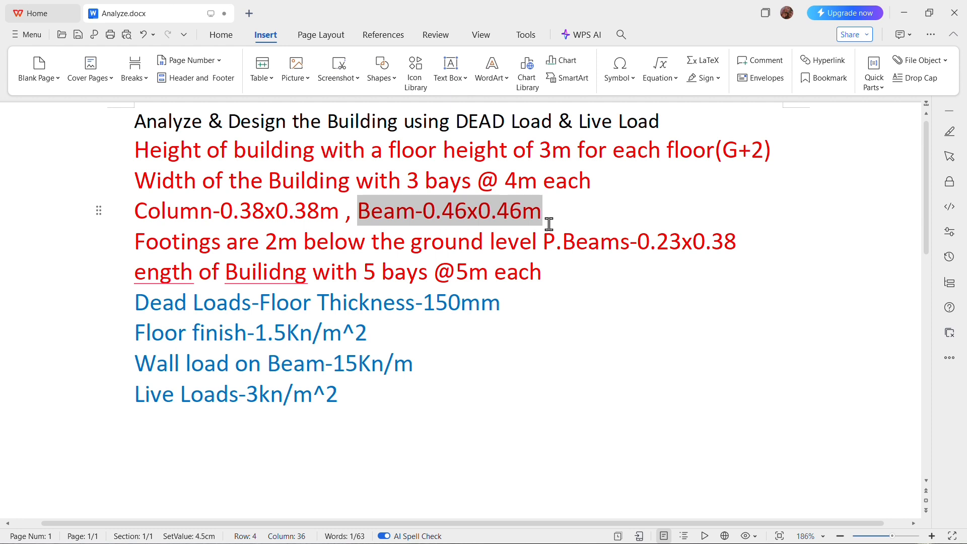
click(549, 223)
click(158, 243)
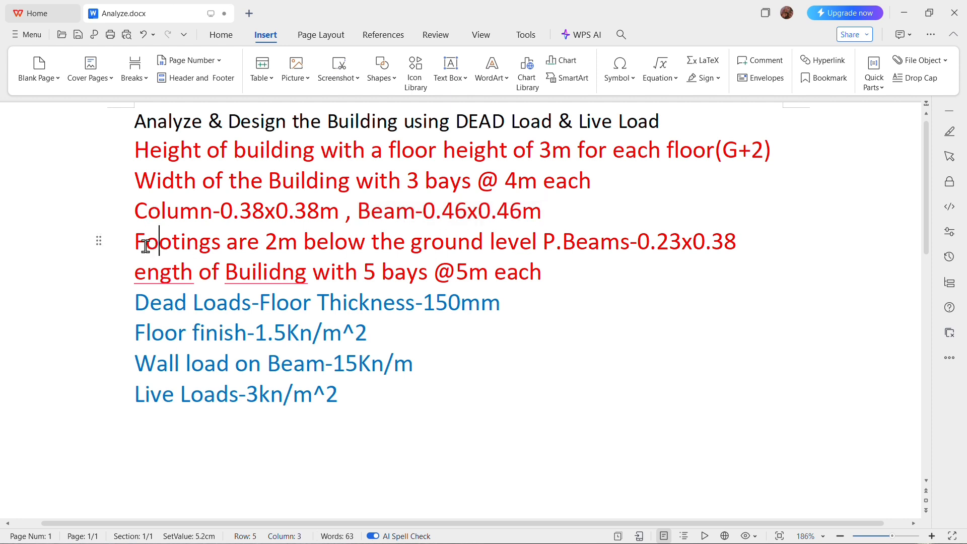
drag(137, 247, 750, 243)
click(539, 247)
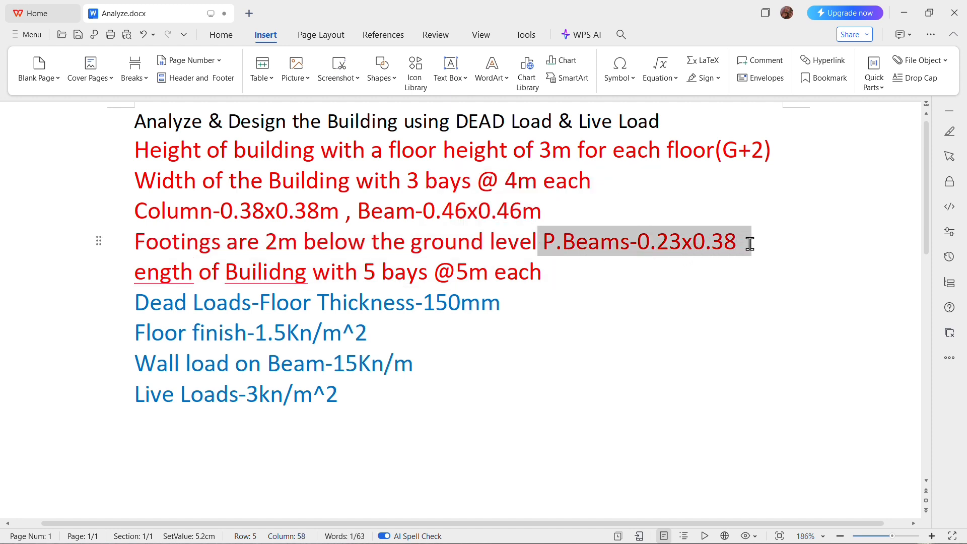
click(572, 305)
- Correct the misspelled first word of the building-length line to "length"
click(136, 275)
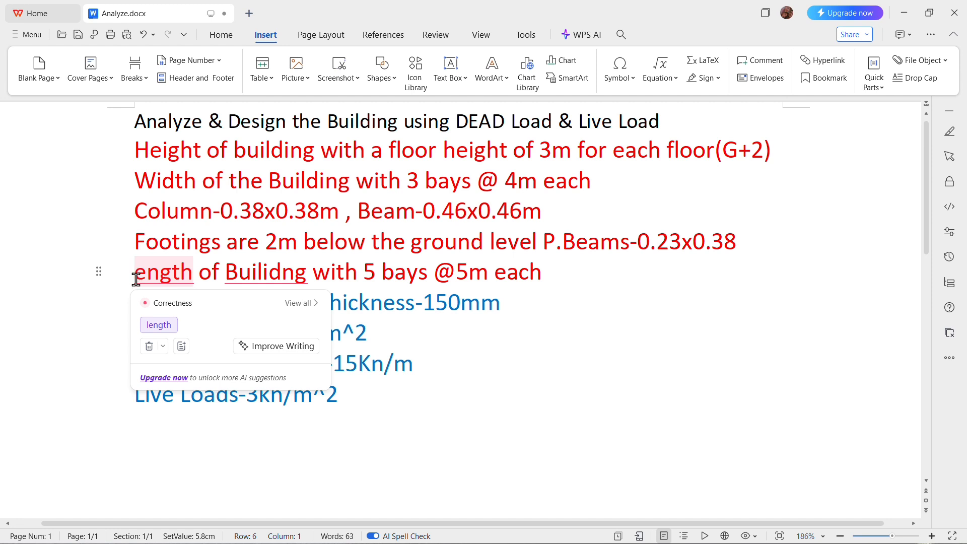
text(l)
click(482, 356)
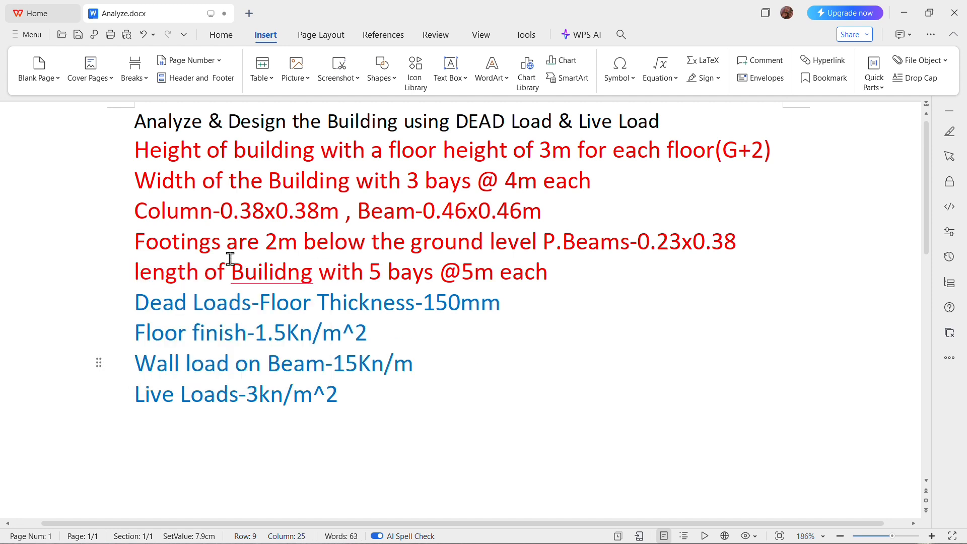
- Examine the footing depth, the building-length bays, and the dead, wall and live load values in the notes
drag(135, 244, 298, 243)
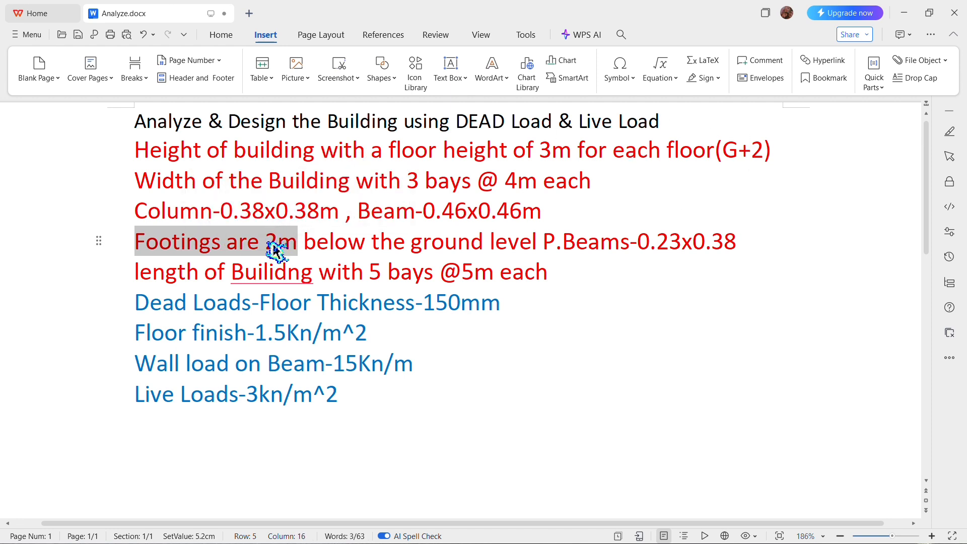
click(177, 279)
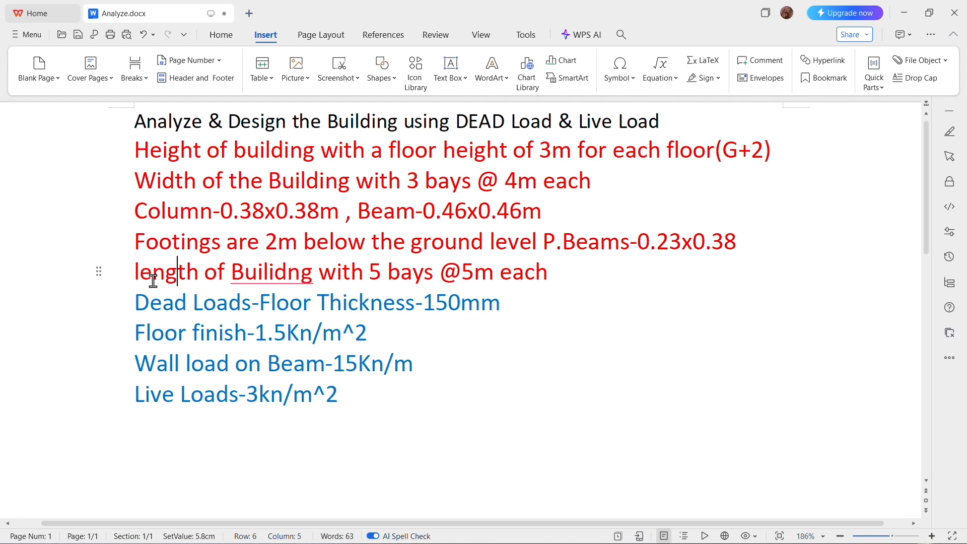
drag(140, 276, 551, 282)
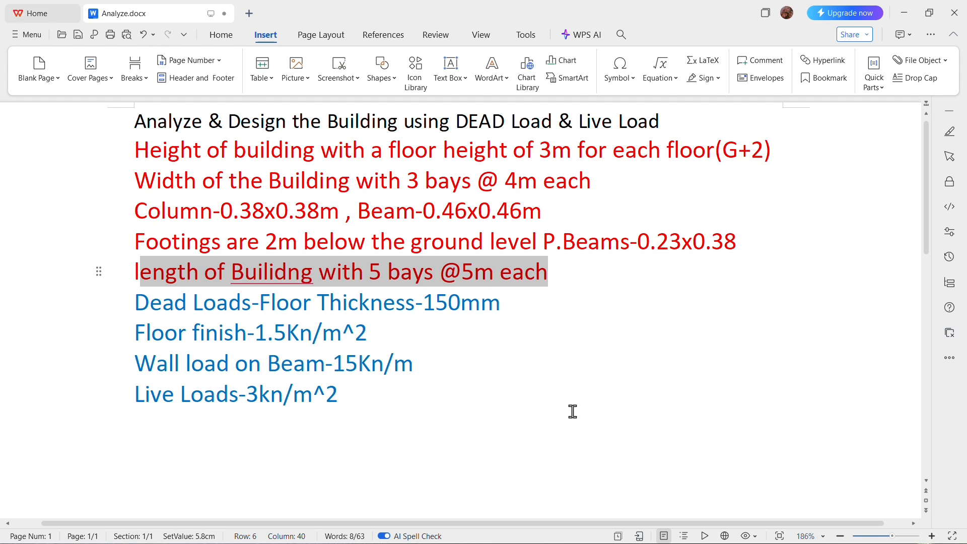
drag(135, 304, 348, 309)
click(152, 334)
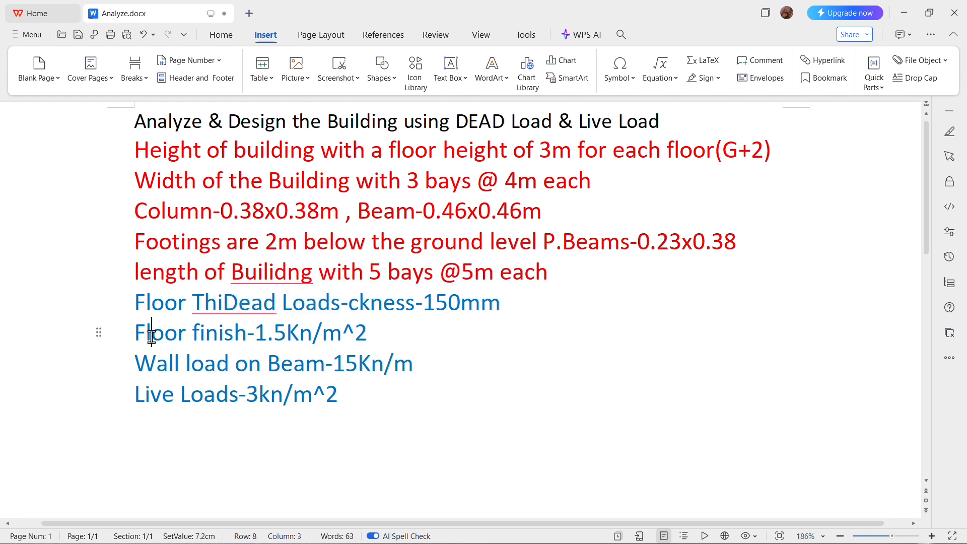
drag(255, 334, 423, 363)
click(192, 398)
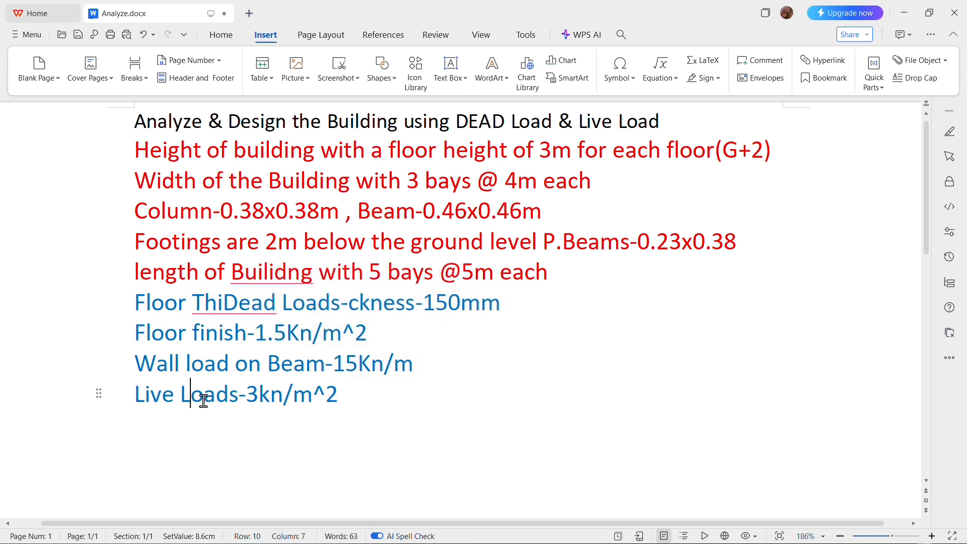
drag(254, 406, 361, 394)
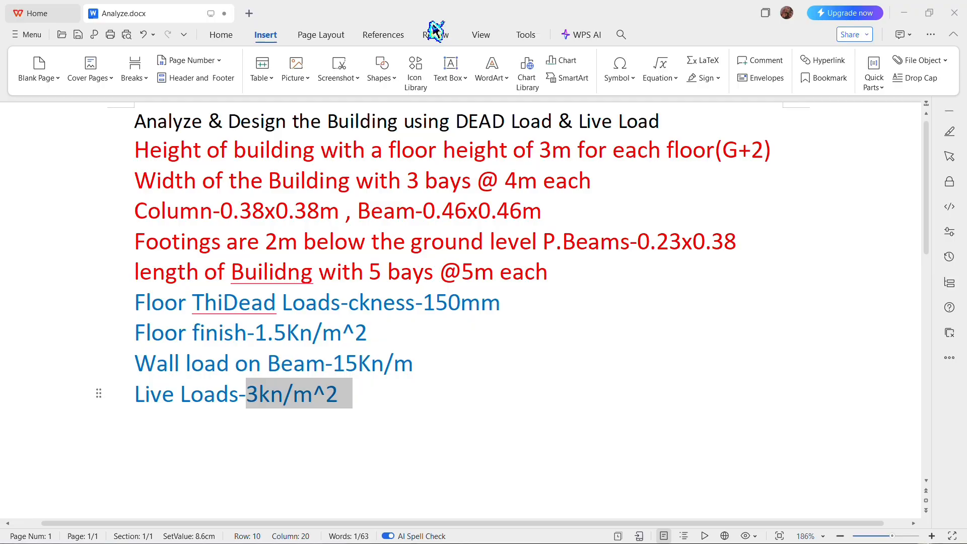
- Switch to STAAD.Pro and create a new analytical model named "xyz building g+2" with metric units
key(alt+Tab)
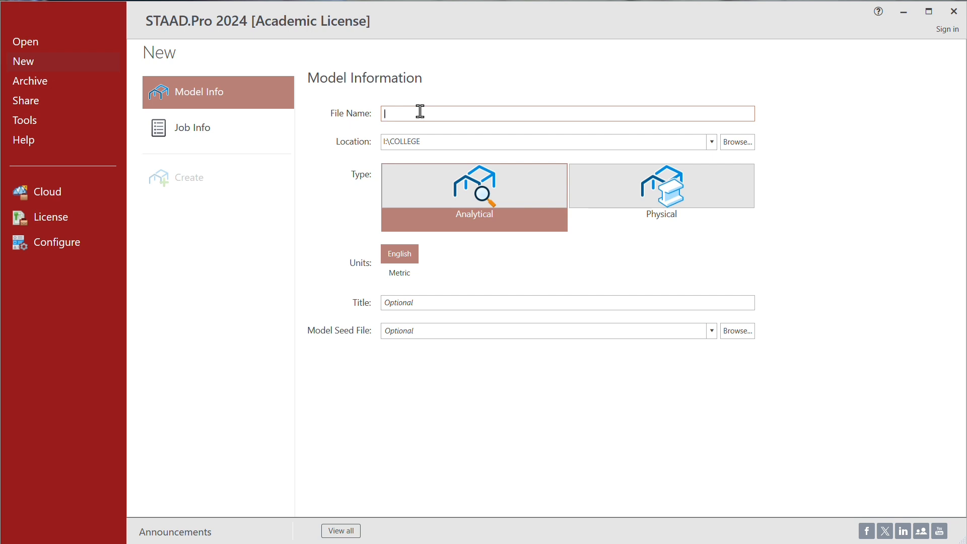
click(421, 111)
text(xyz building g+2)
click(407, 275)
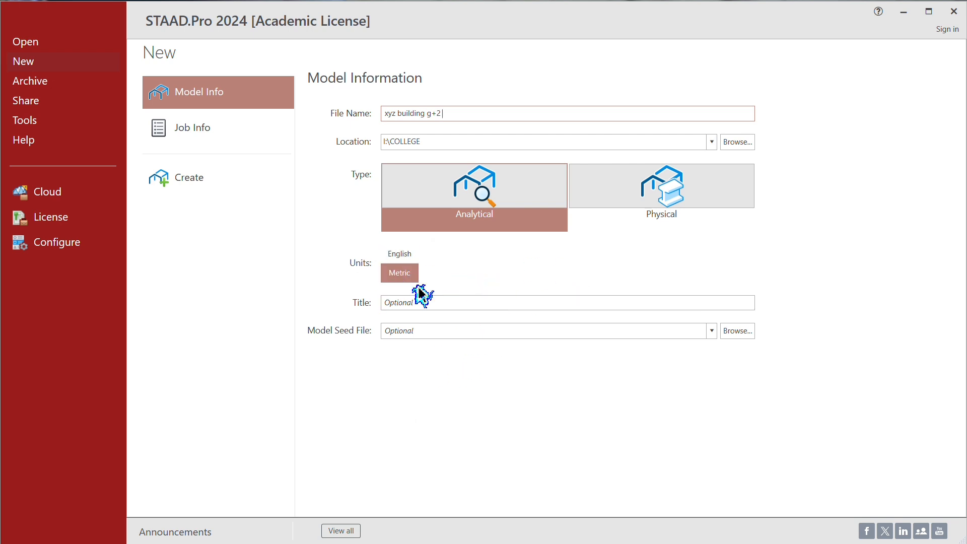
click(179, 183)
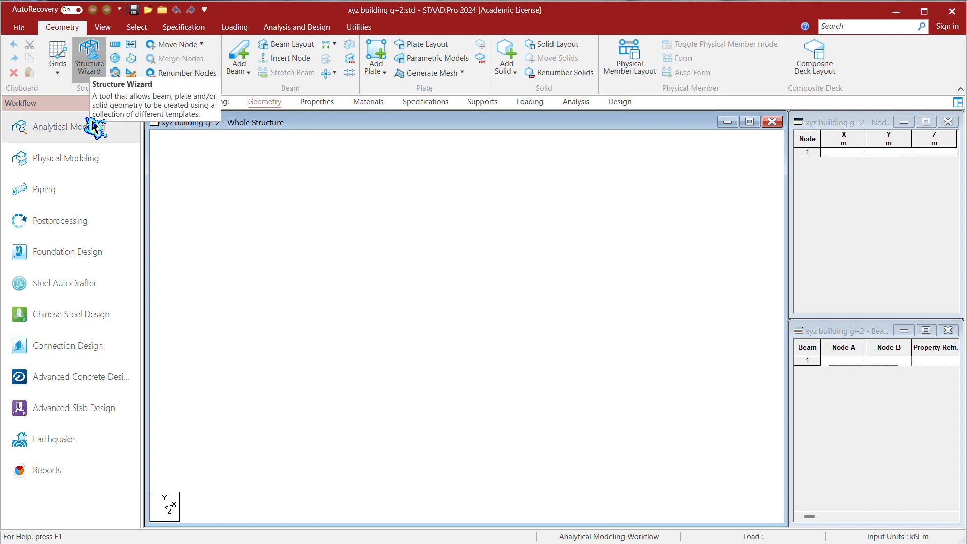
- Open the Structure Wizard and set its length unit to meters
click(94, 53)
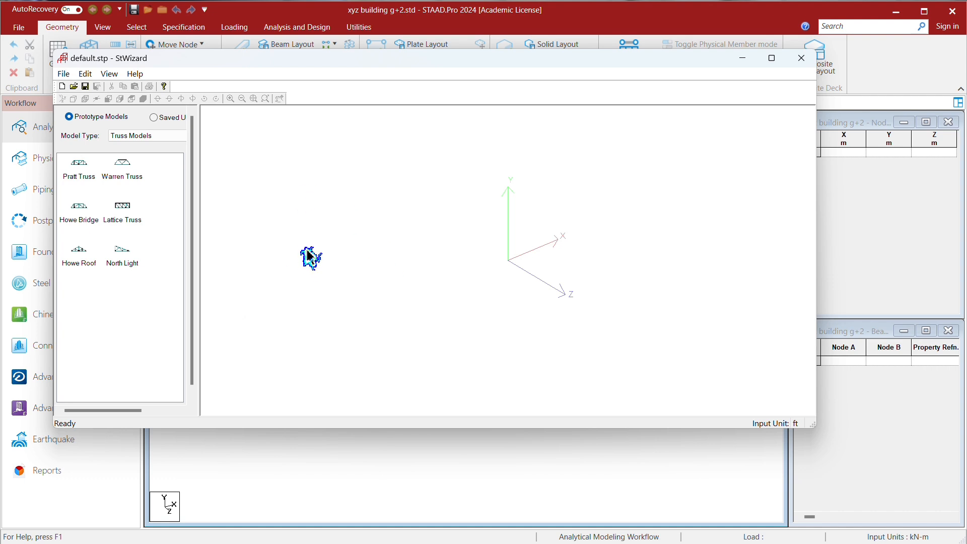
click(66, 75)
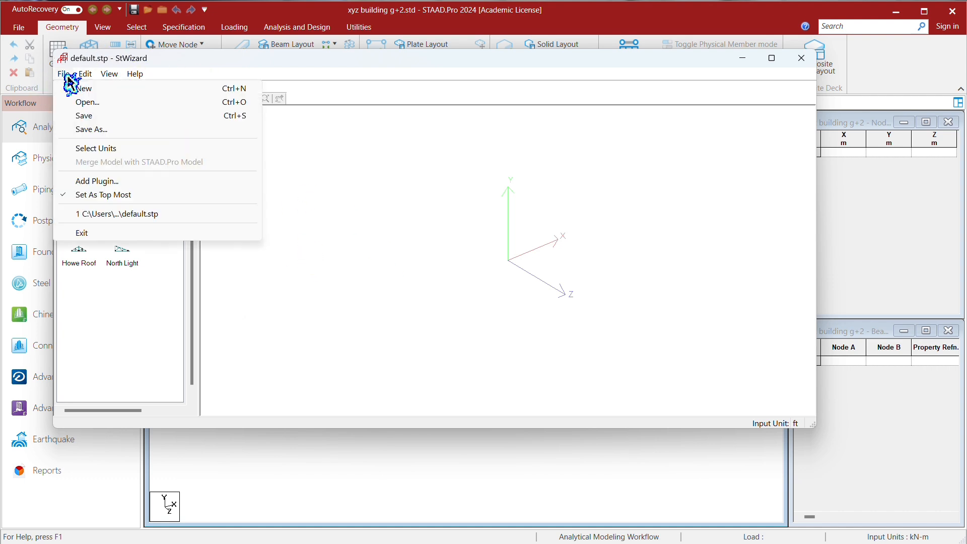
click(101, 151)
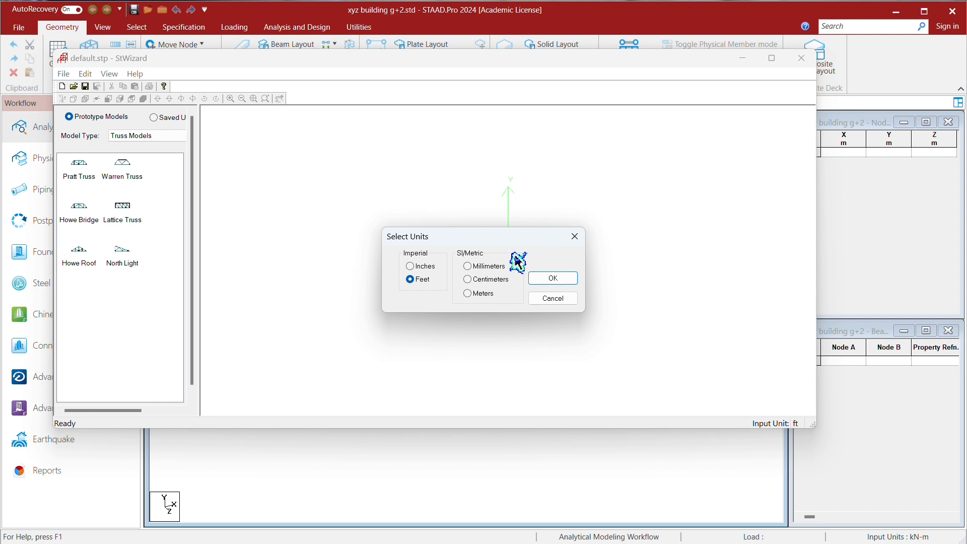
click(468, 293)
click(551, 277)
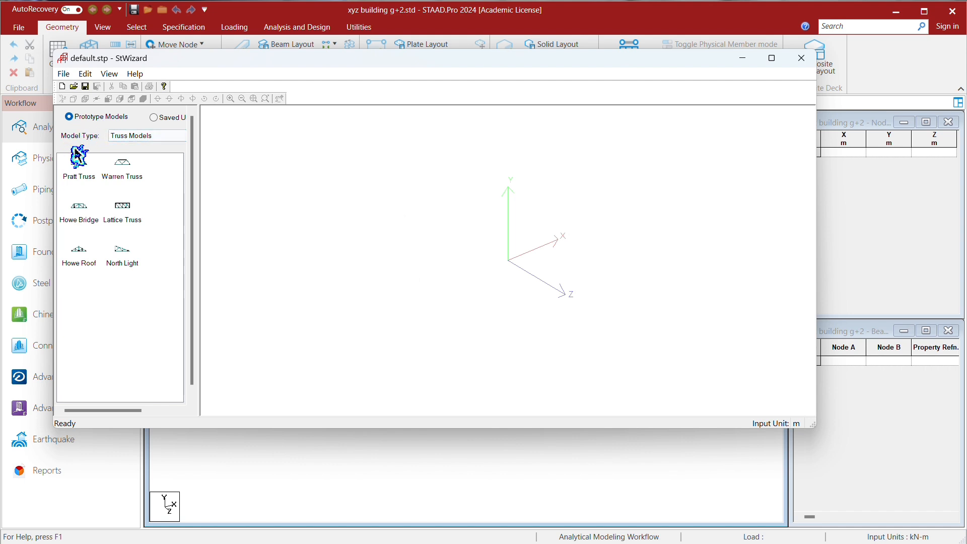
- Start a Bay Frame from the Frame Models prototypes and open its parameters
click(143, 137)
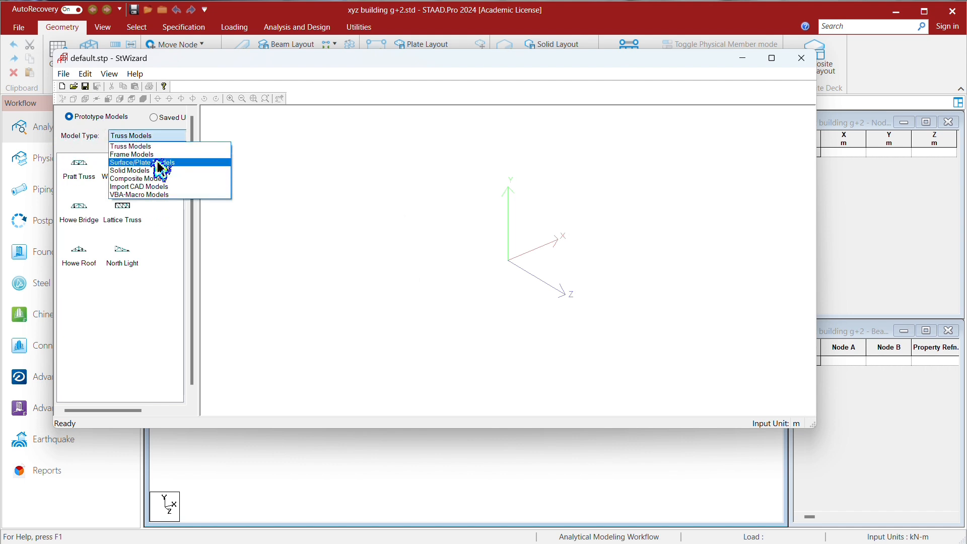
click(159, 154)
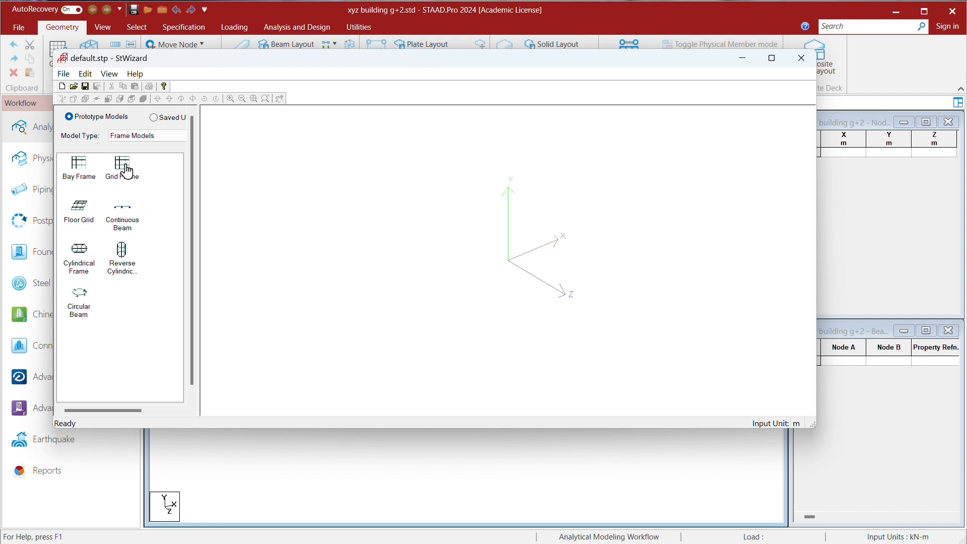
click(82, 170)
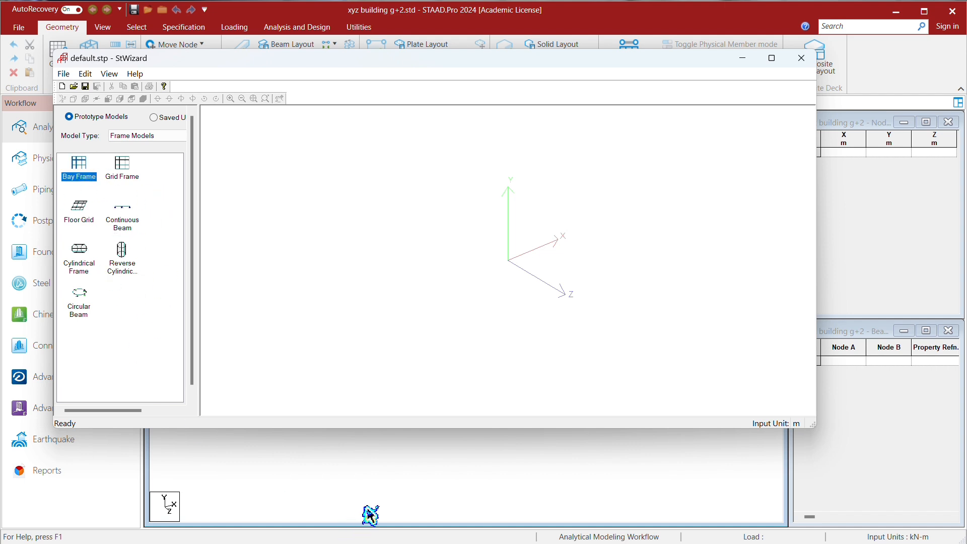
drag(76, 174, 404, 228)
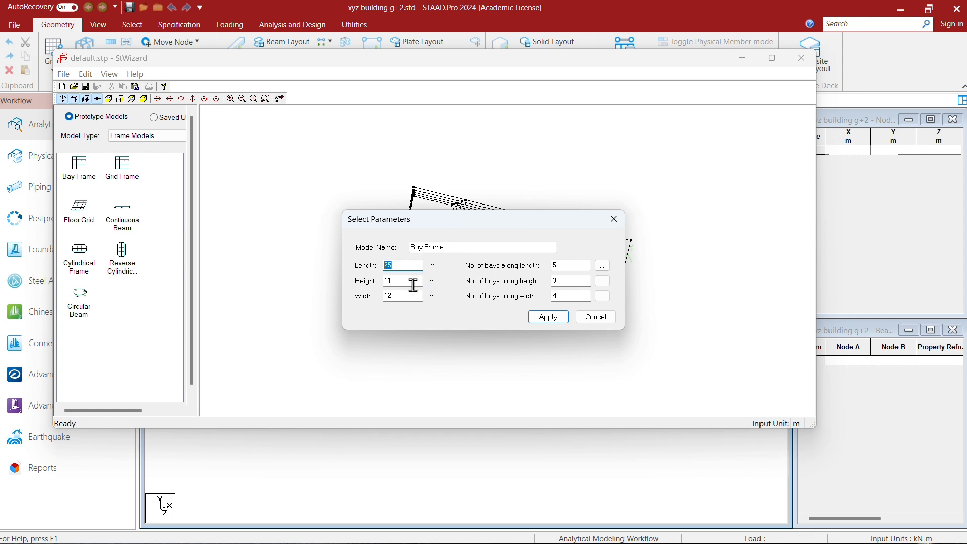
- Set the three bay lengths along the frame's height to 5, 3 and 3 m
click(604, 282)
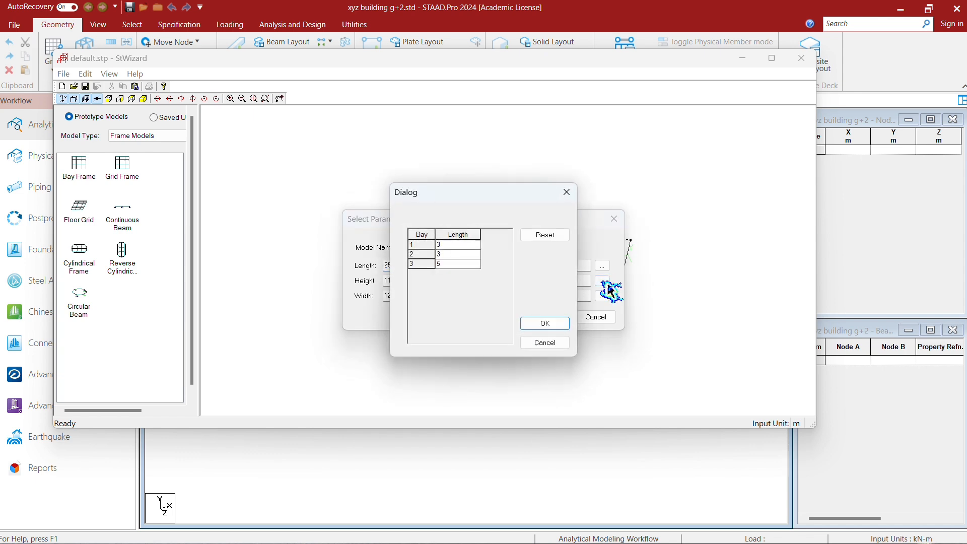
click(447, 244)
text(5)
key(Return)
click(448, 266)
text(3)
click(545, 323)
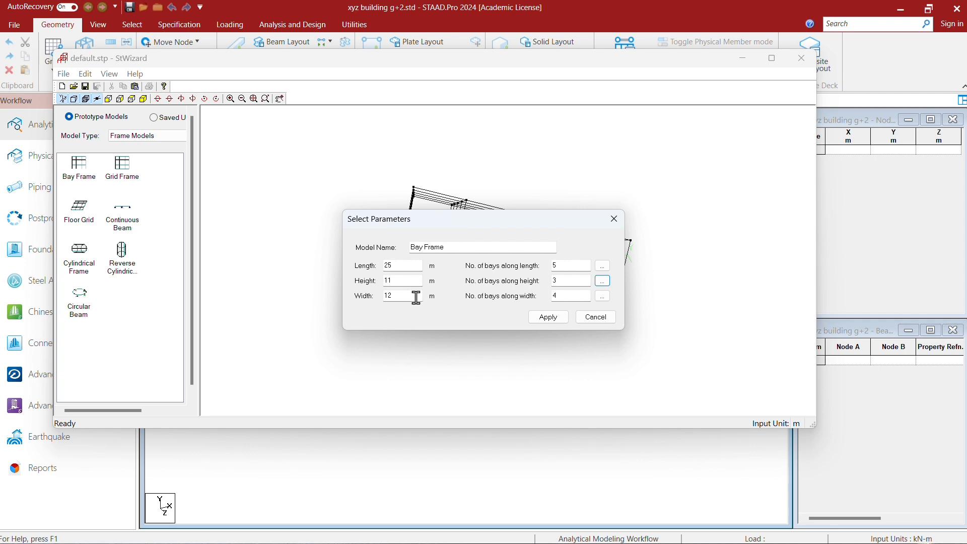
- Set three 4 m bays along the frame's width and apply the Bay Frame parameters
click(575, 294)
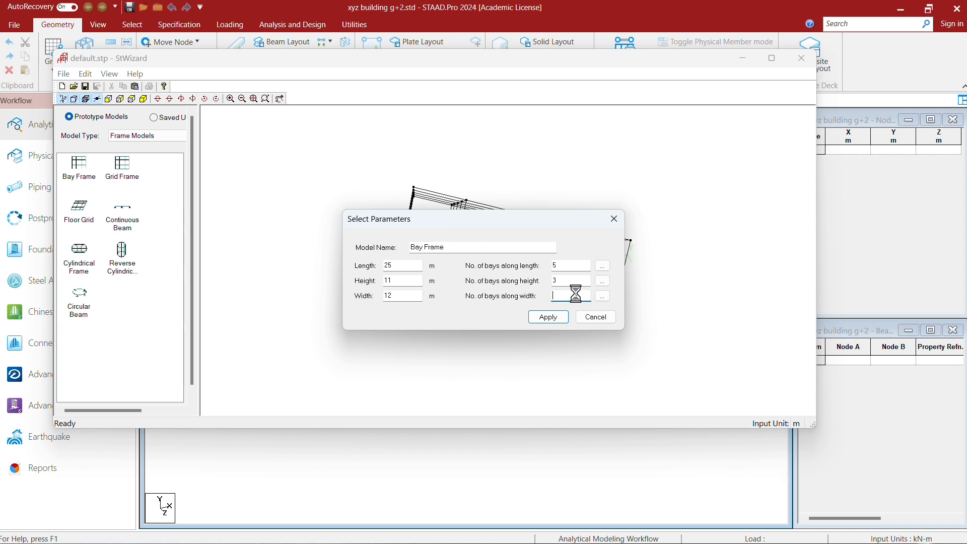
click(513, 304)
click(602, 298)
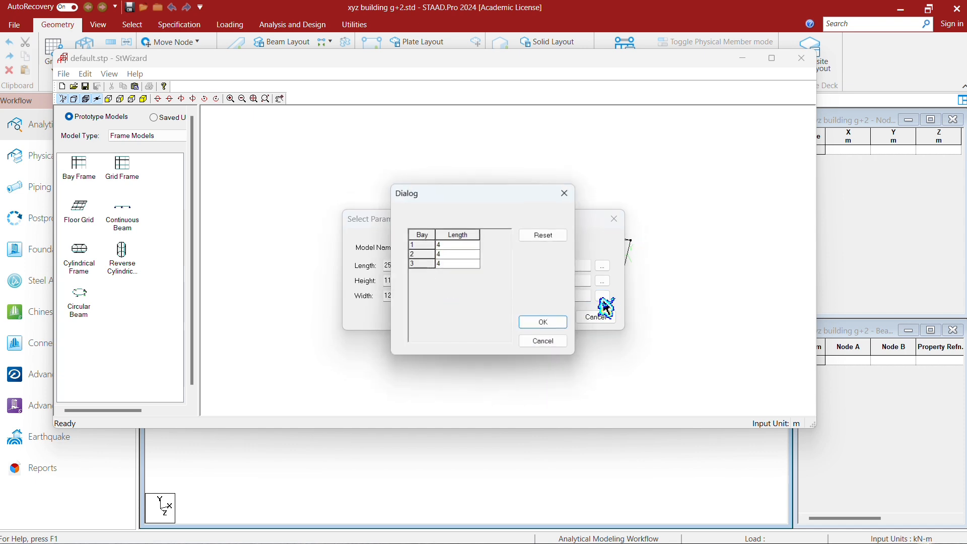
click(548, 325)
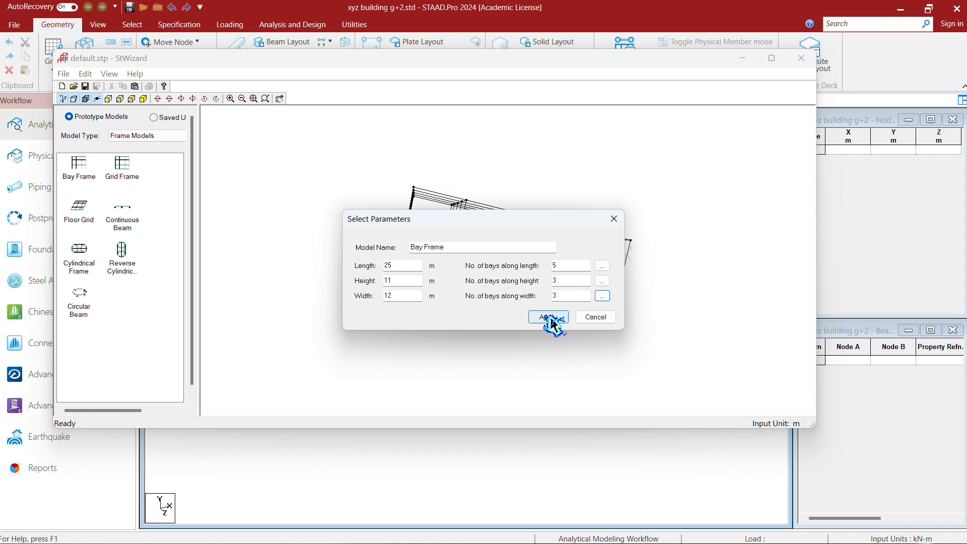
click(551, 317)
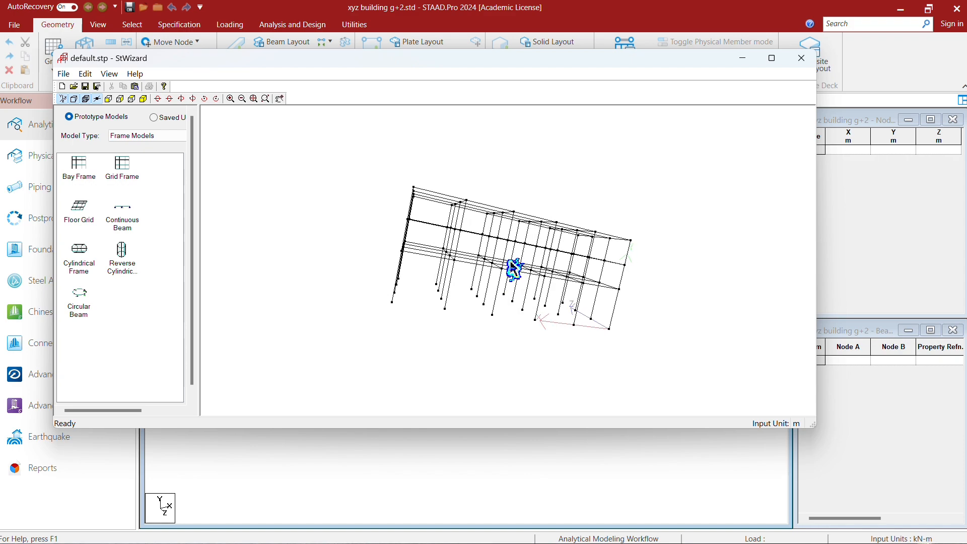
- Merge the generated bay frame into the STAAD.Pro model with X, Y and Z offsets of 0 m
drag(513, 268, 438, 265)
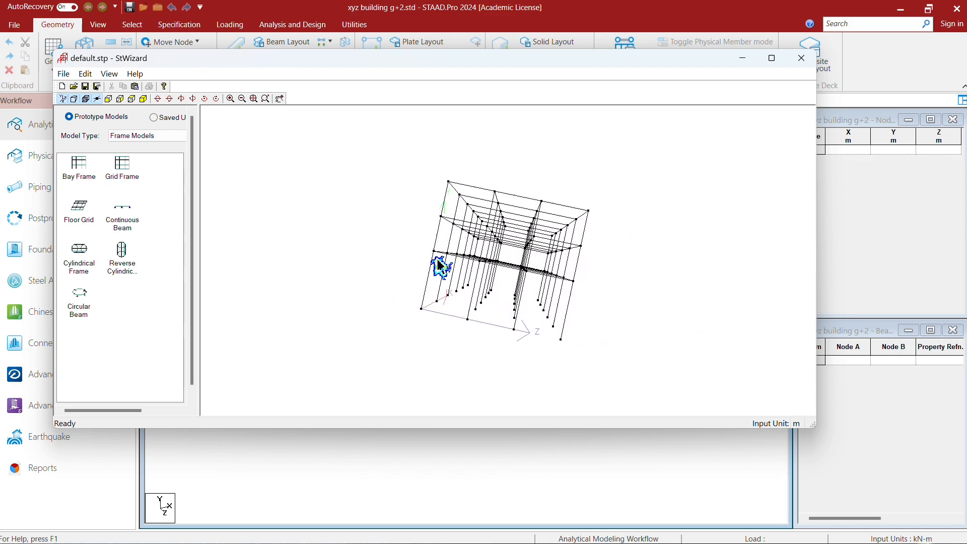
click(70, 76)
click(145, 162)
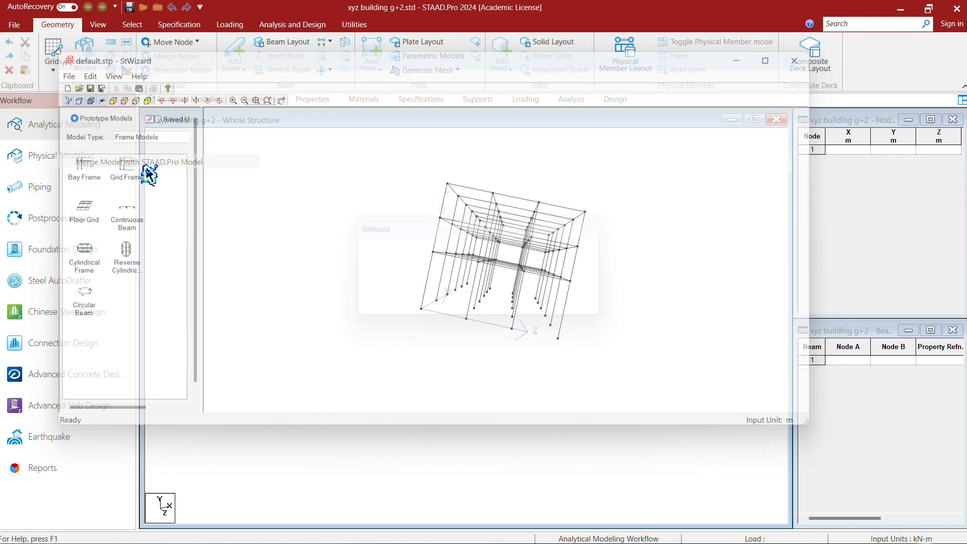
click(525, 306)
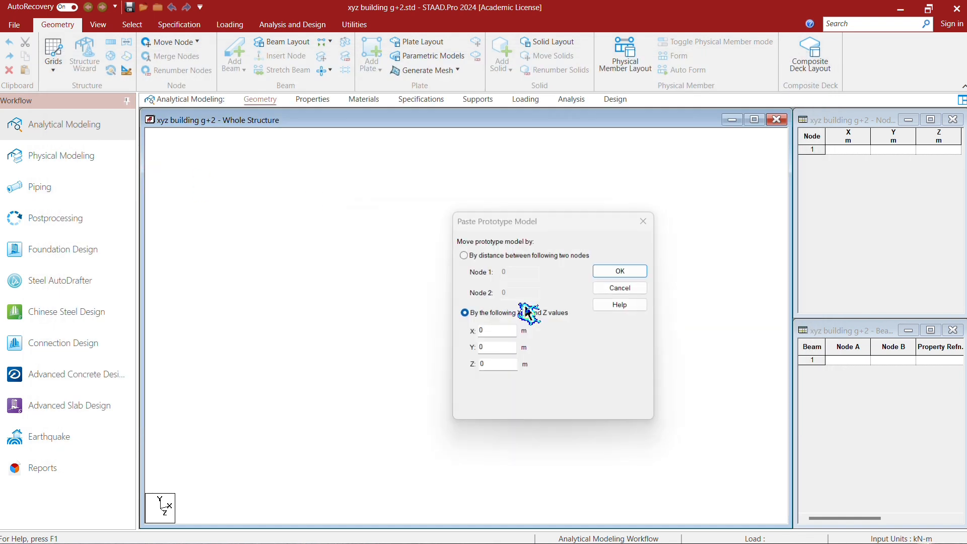
click(622, 271)
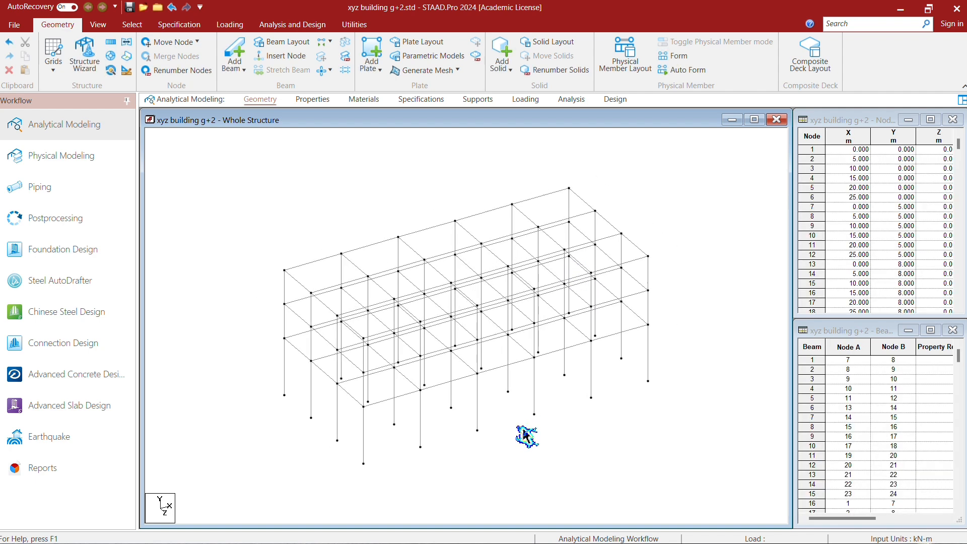
click(536, 369)
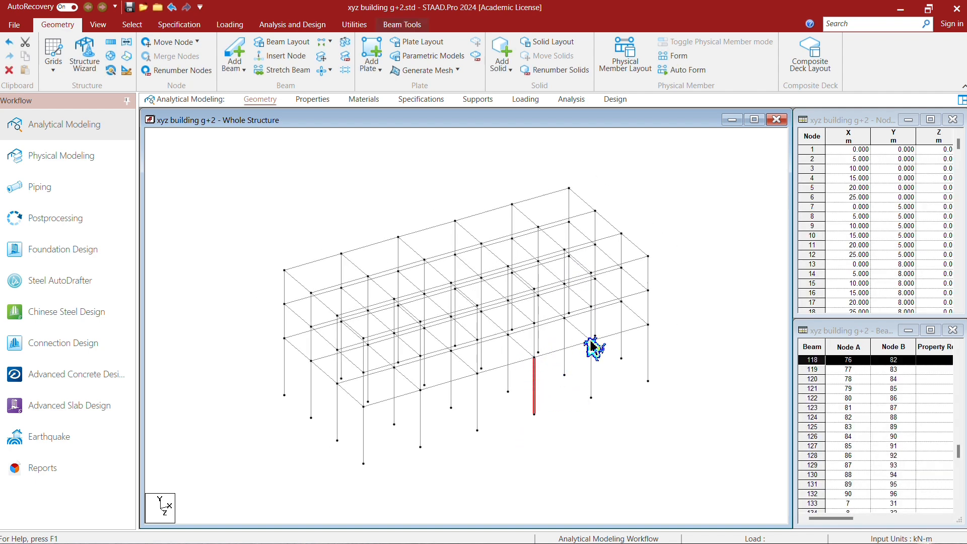
click(738, 321)
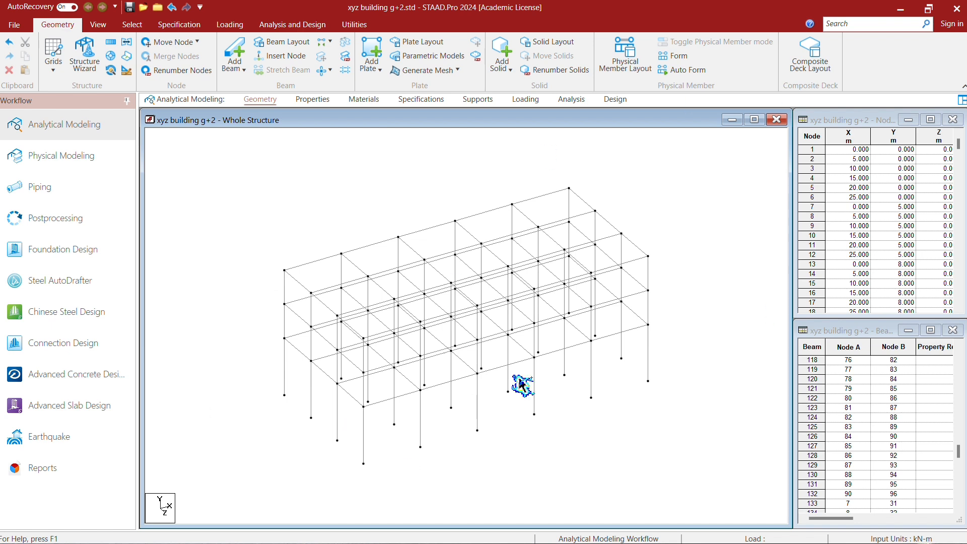
click(112, 26)
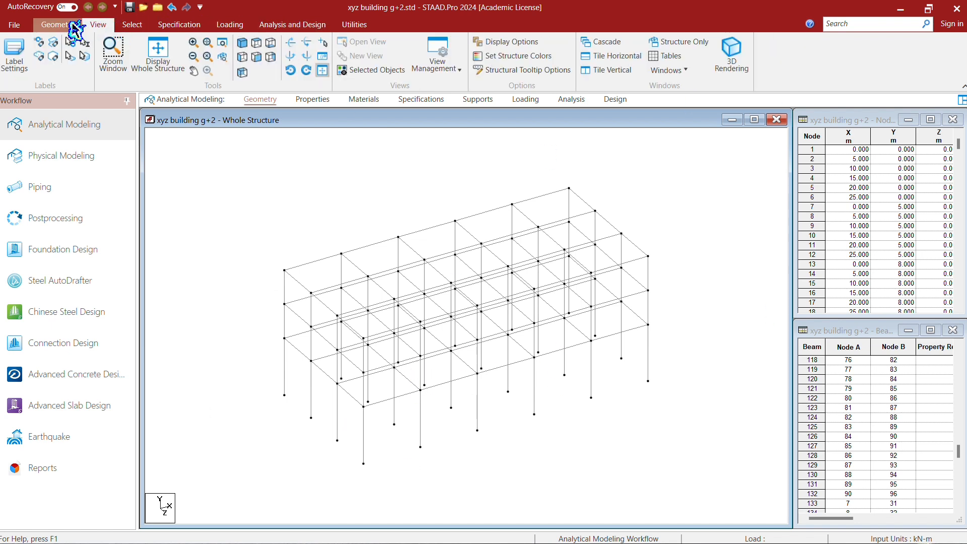
click(73, 25)
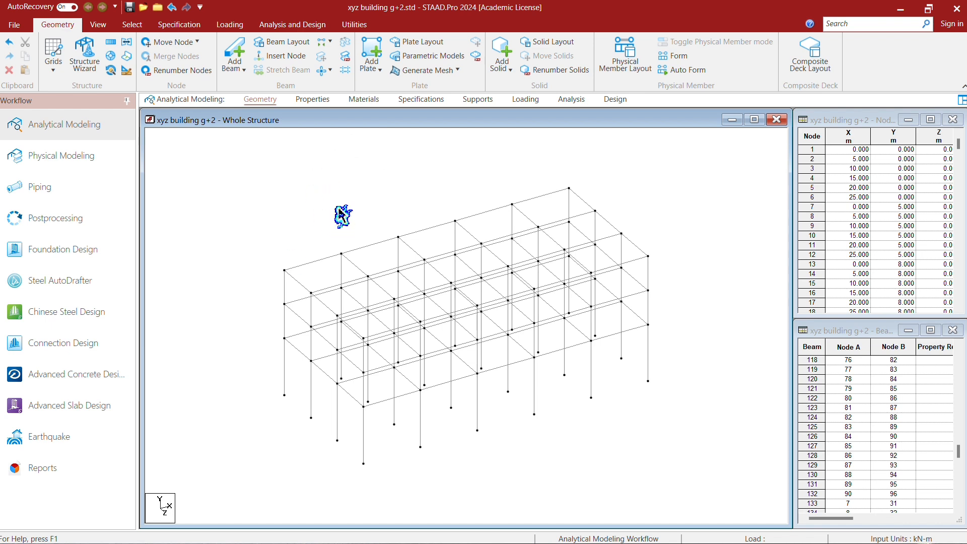
- Add a concrete prismatic rectangular section with YD 0.23 m and ZD 0.6 m to the member properties
click(312, 101)
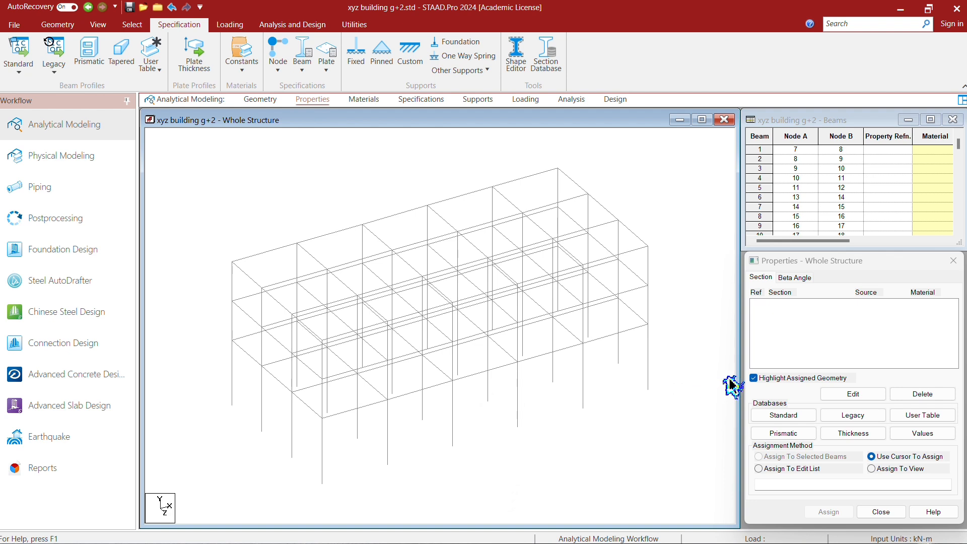
click(782, 433)
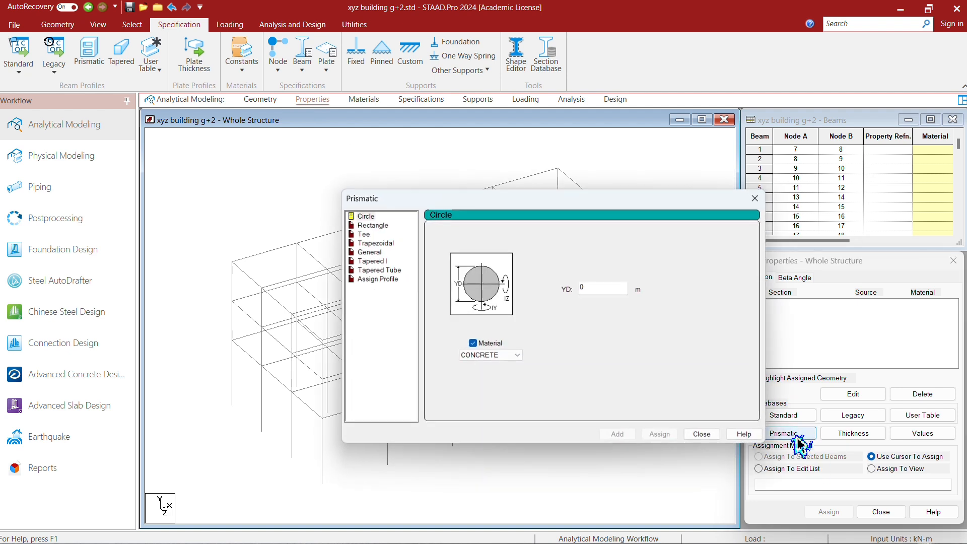
click(380, 228)
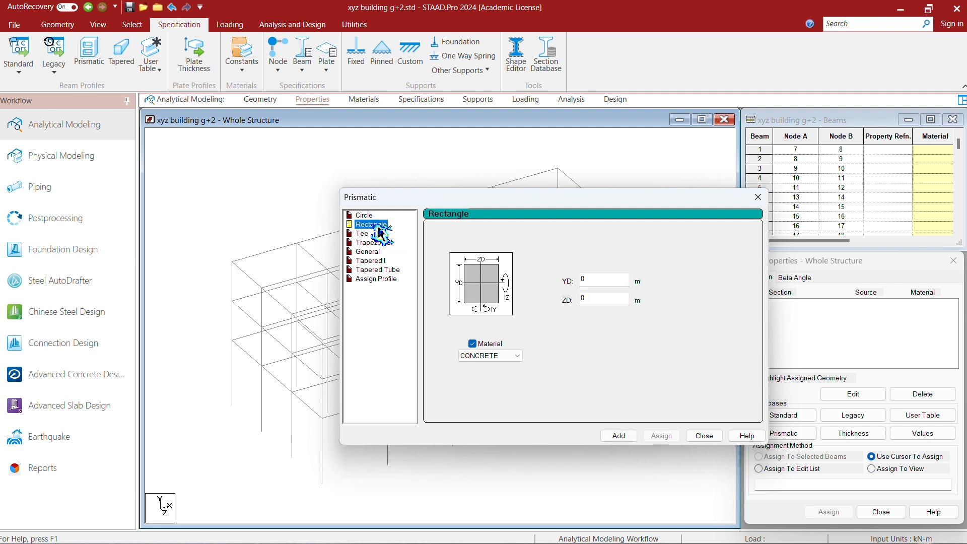
click(434, 24)
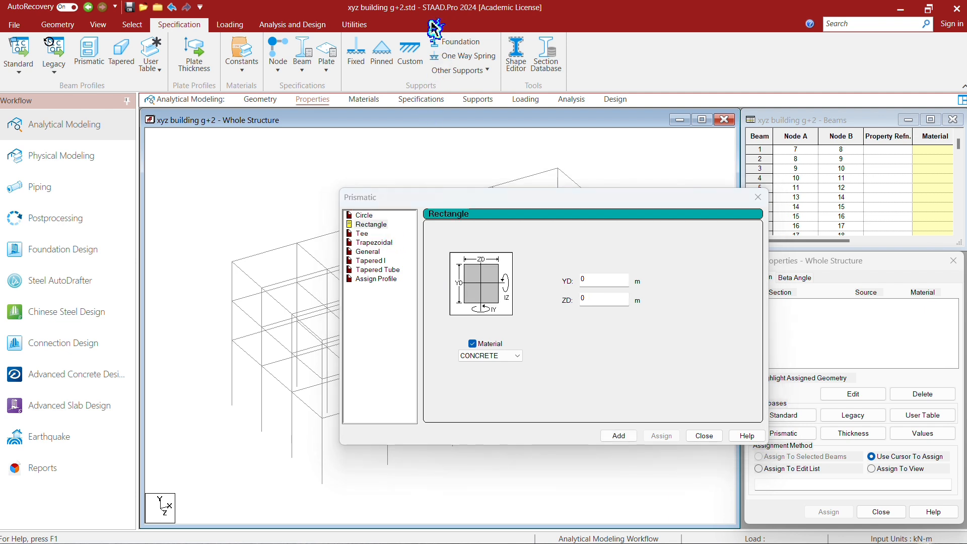
click(607, 282)
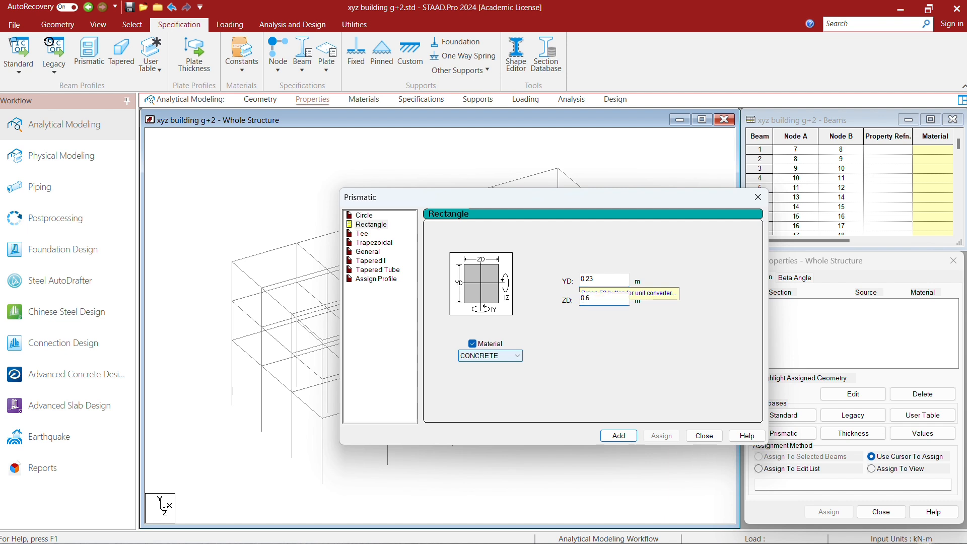
click(620, 436)
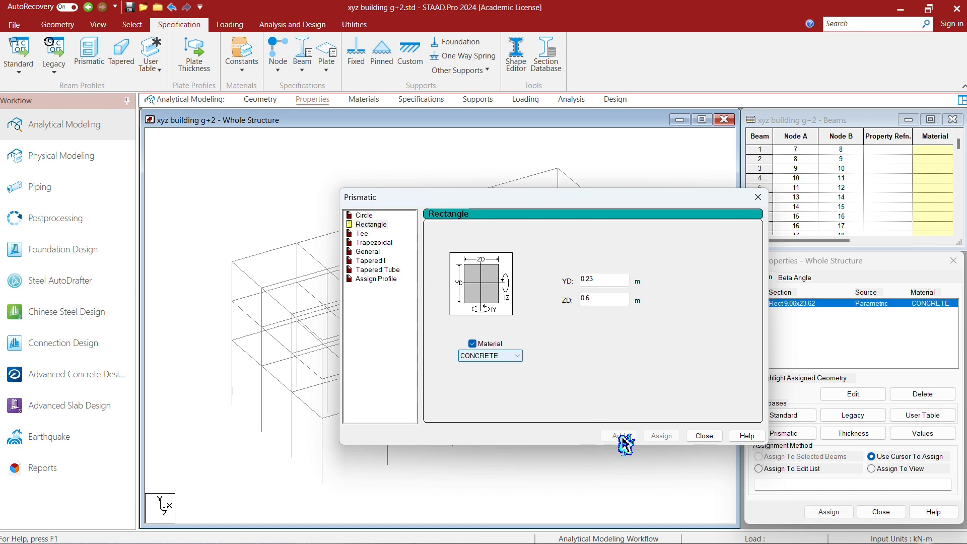
- Add a second concrete rectangular section with YD 0.38 m and ZD 0.38 m
click(608, 301)
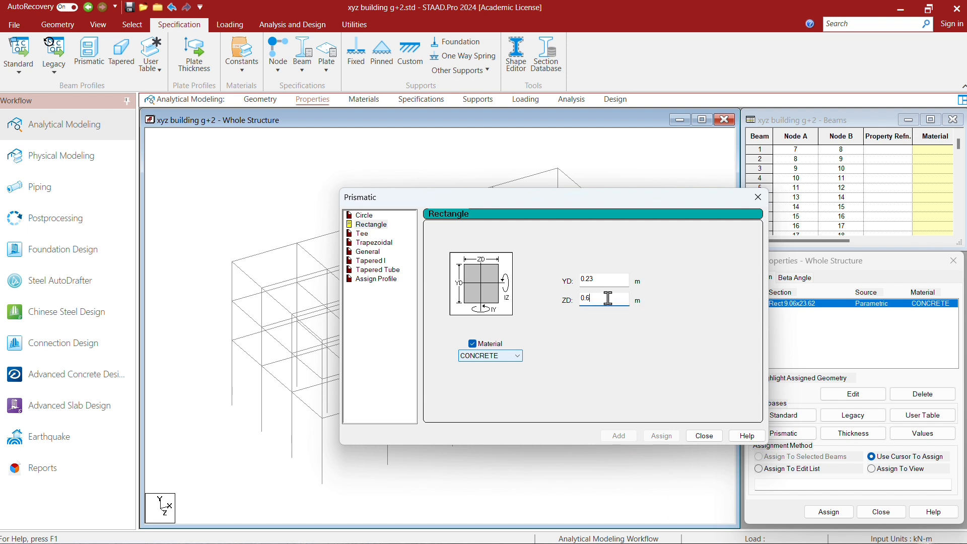
text(0)
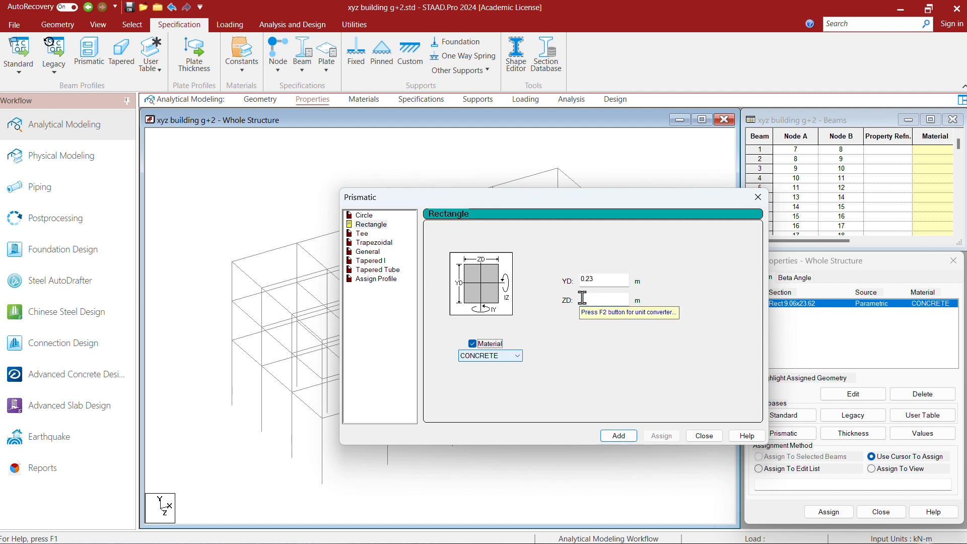
click(610, 298)
click(613, 278)
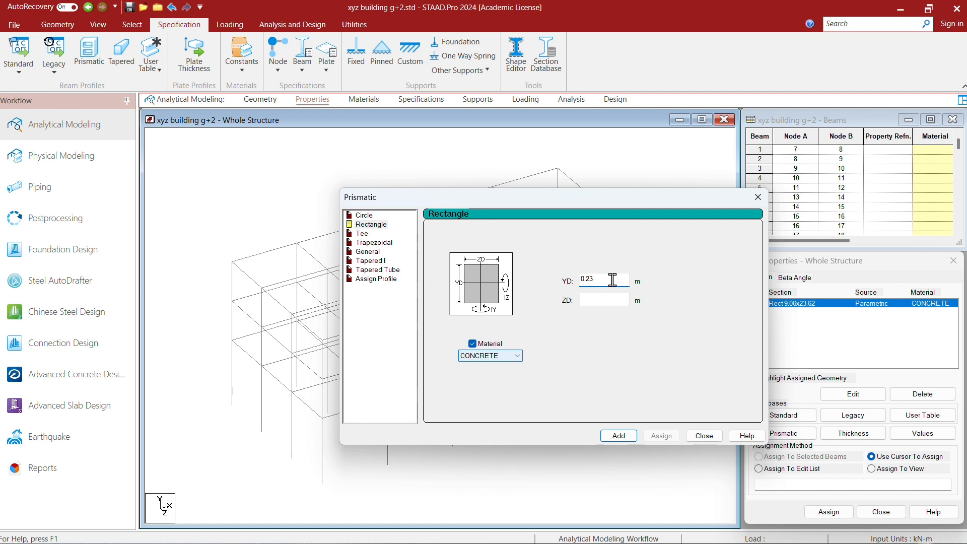
text(8)
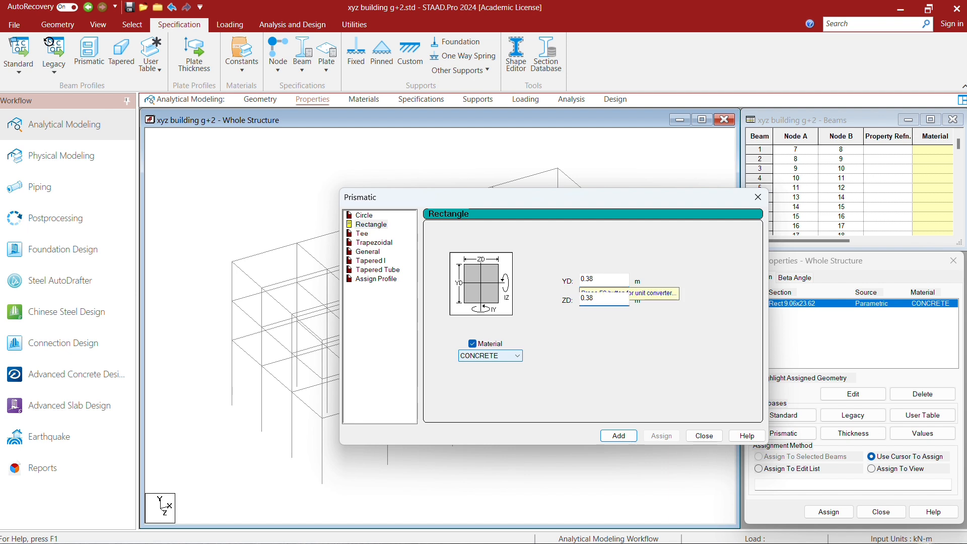
click(618, 436)
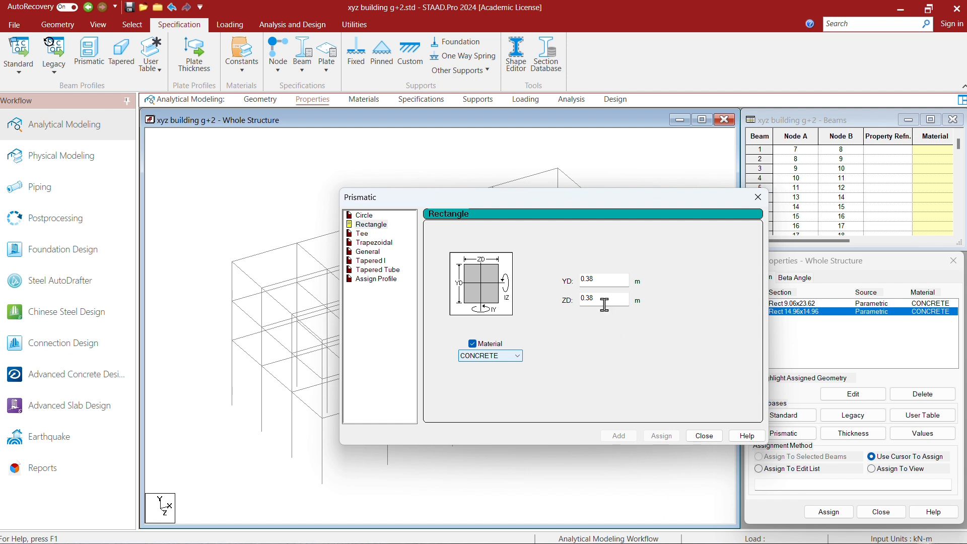
- Add a third concrete rectangular section with YD 0.23 m and ZD 0.38 m, and finish defining prismatic sections
double_click(601, 280)
key(BackSpace)
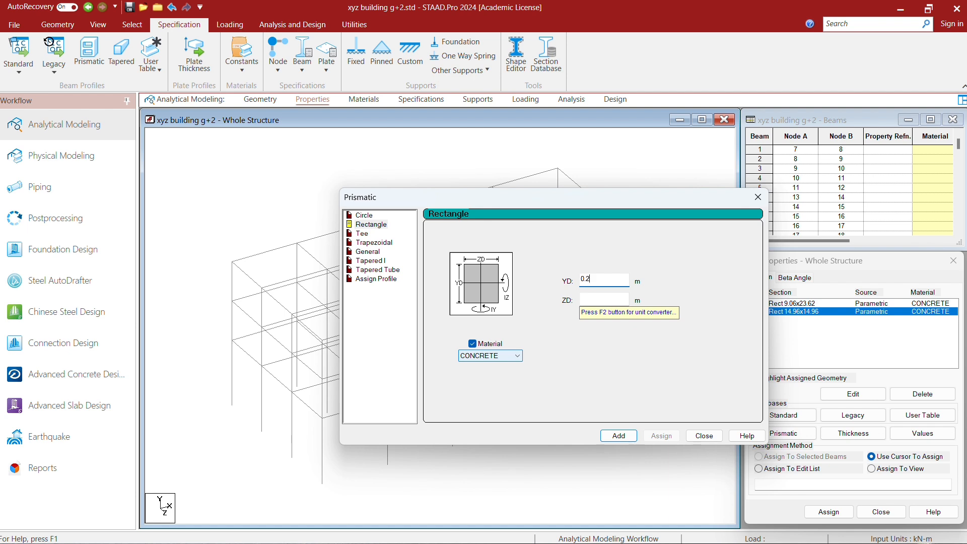
click(592, 298)
click(621, 437)
click(704, 436)
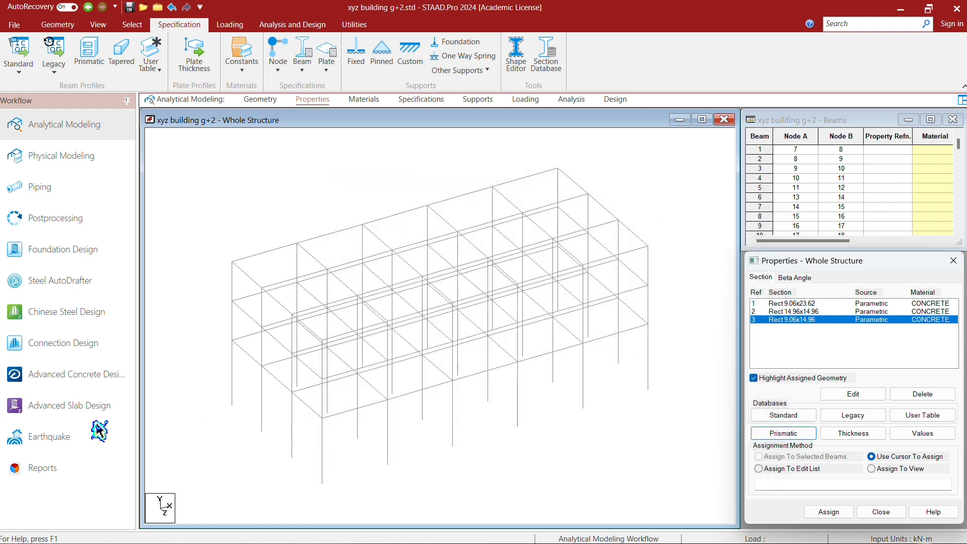
- Assign the Rect 9.06x23.62 concrete section to all beams parallel to the X and Z axes
click(98, 26)
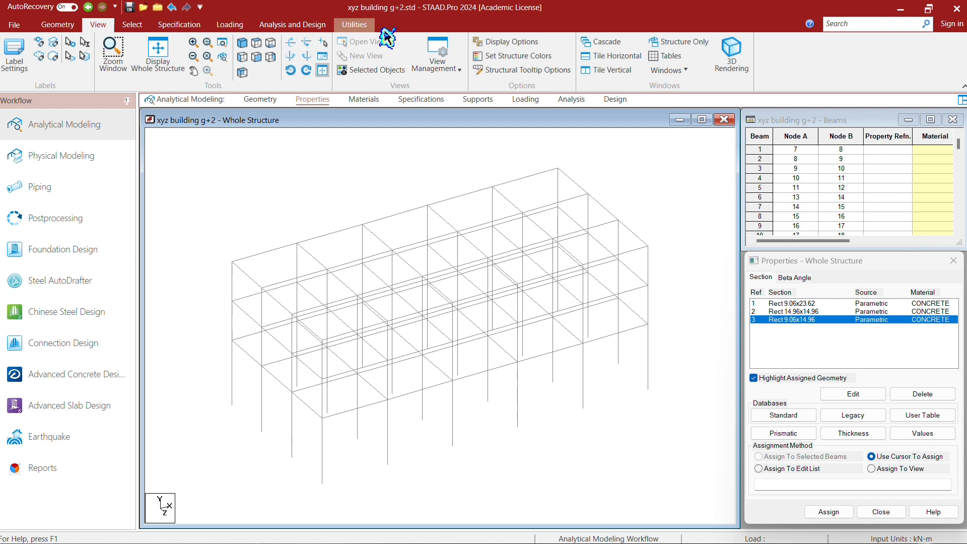
click(262, 62)
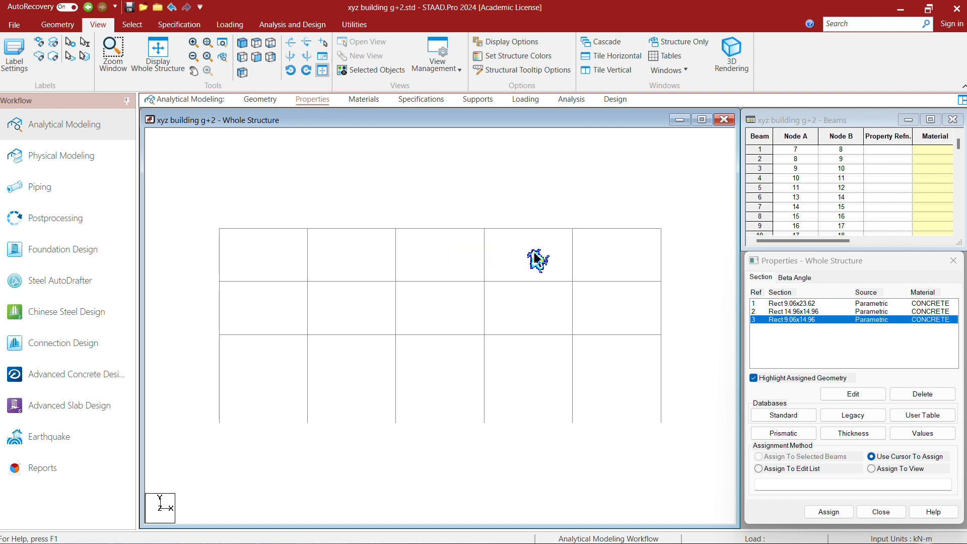
click(805, 304)
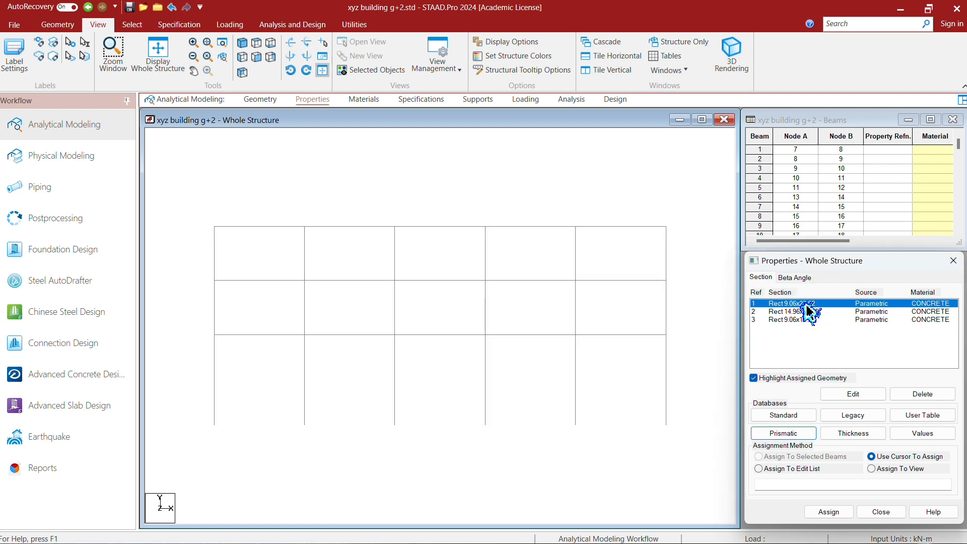
click(135, 26)
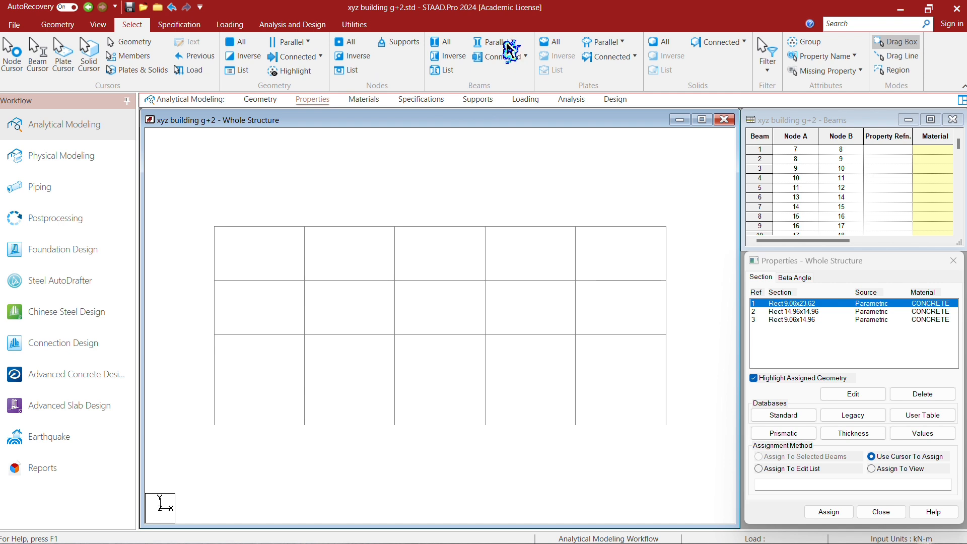
click(491, 45)
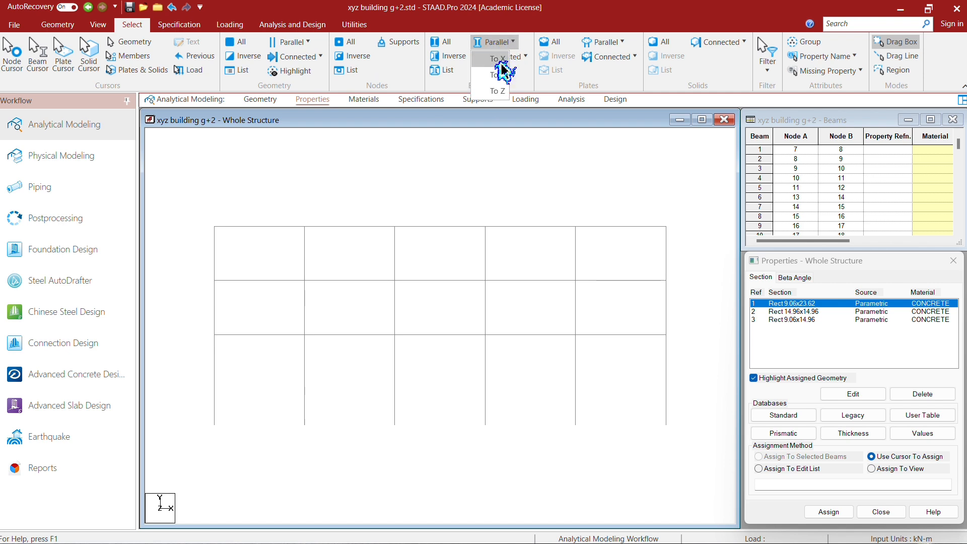
click(497, 61)
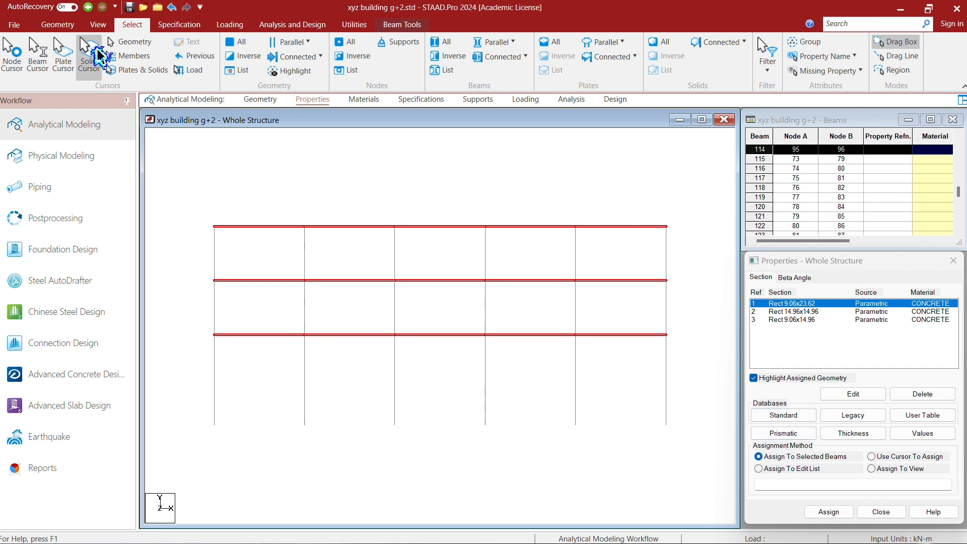
click(99, 24)
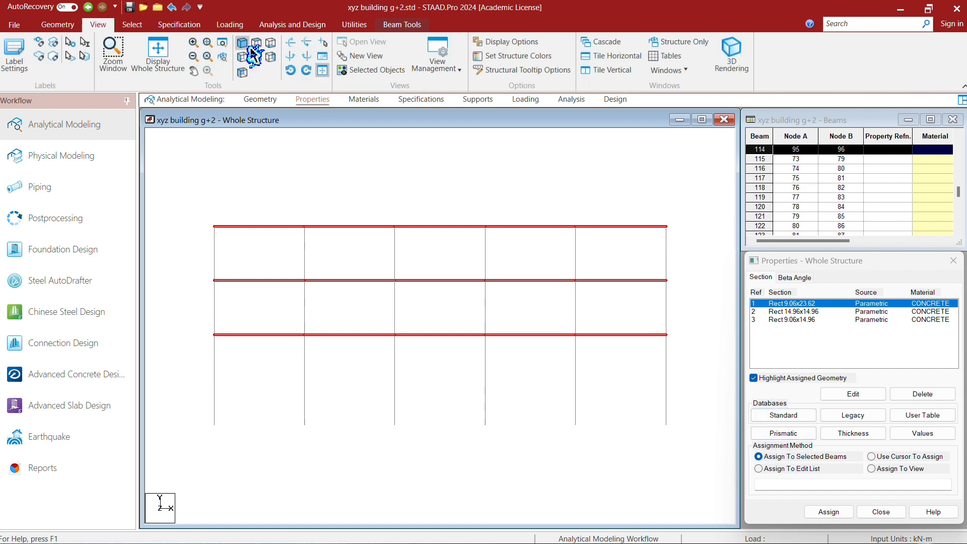
click(243, 72)
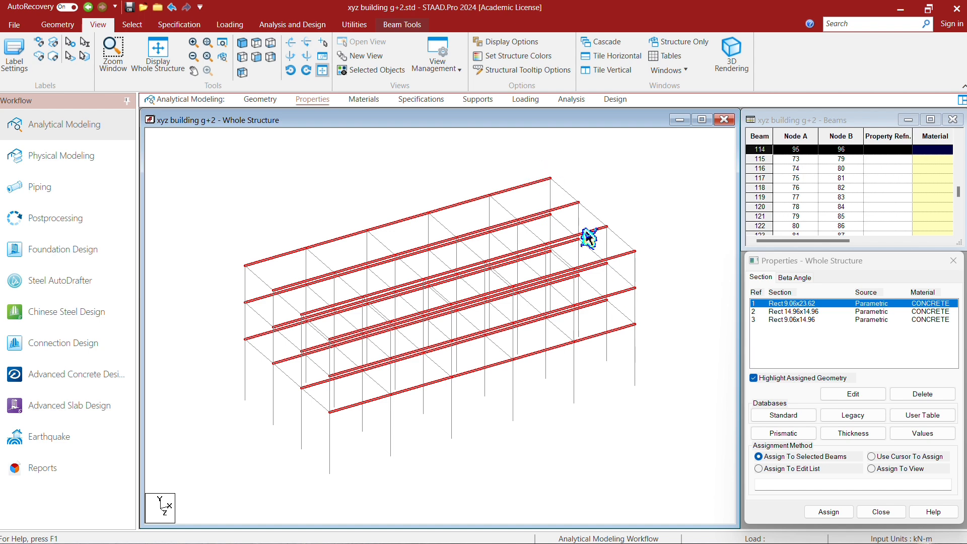
click(136, 25)
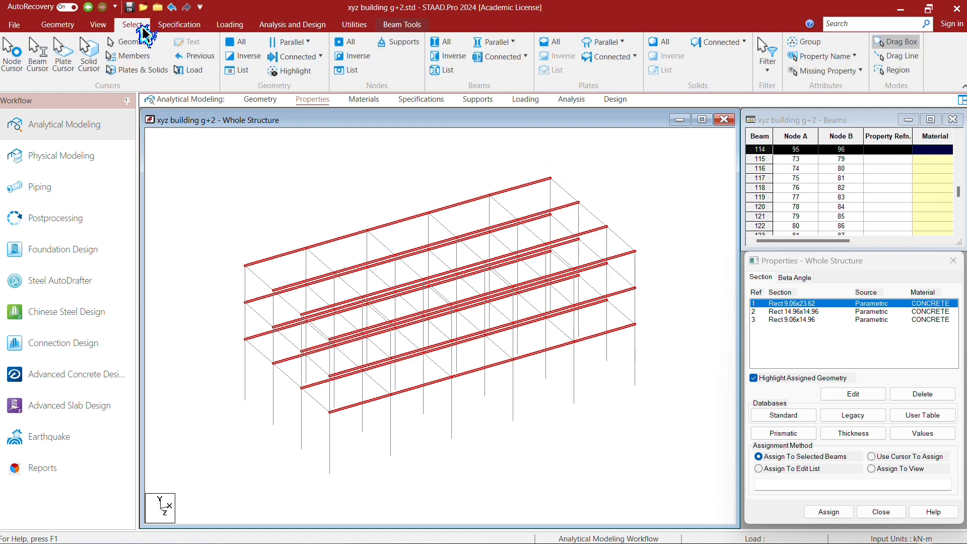
click(494, 42)
click(502, 97)
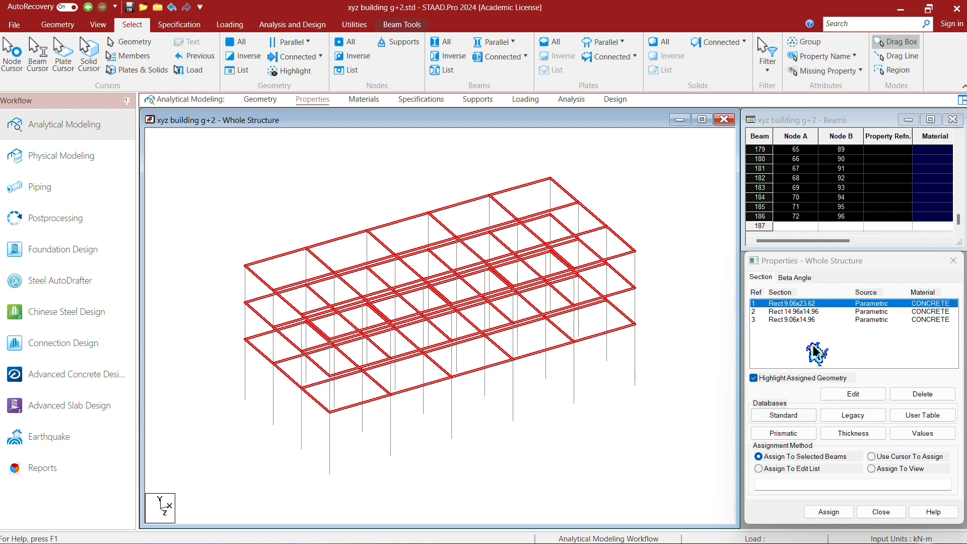
click(831, 514)
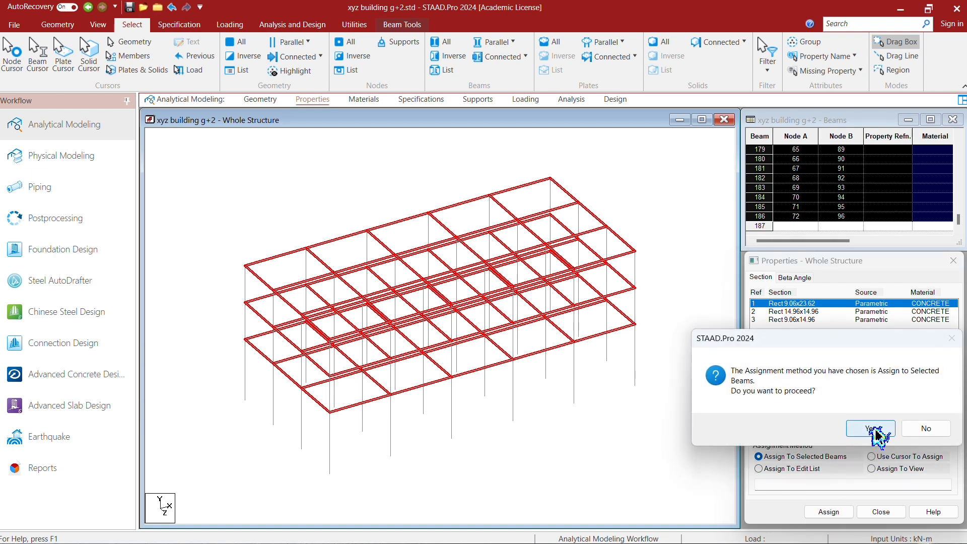
click(863, 425)
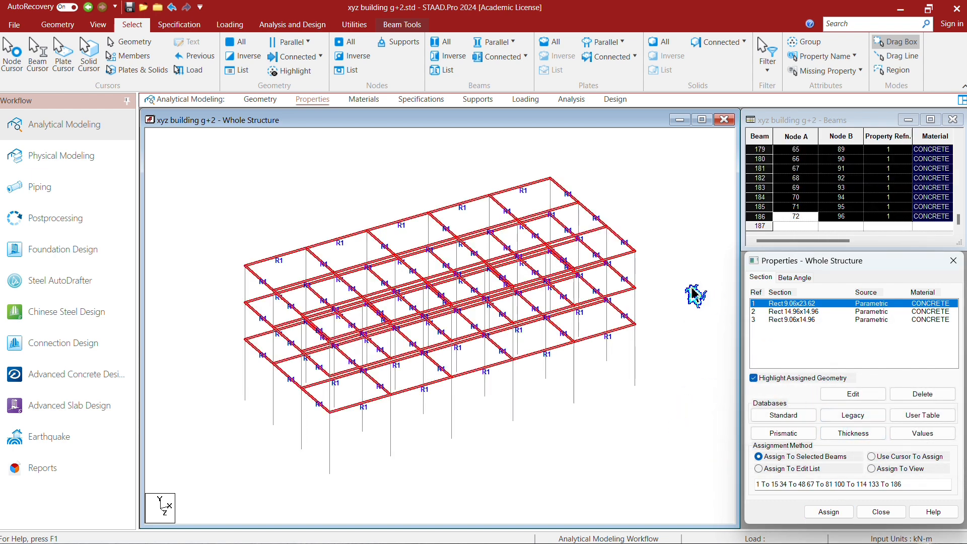
- Assign the Rect 14.96x14.96 concrete section to all columns, selected as members parallel to the Y axis
click(848, 314)
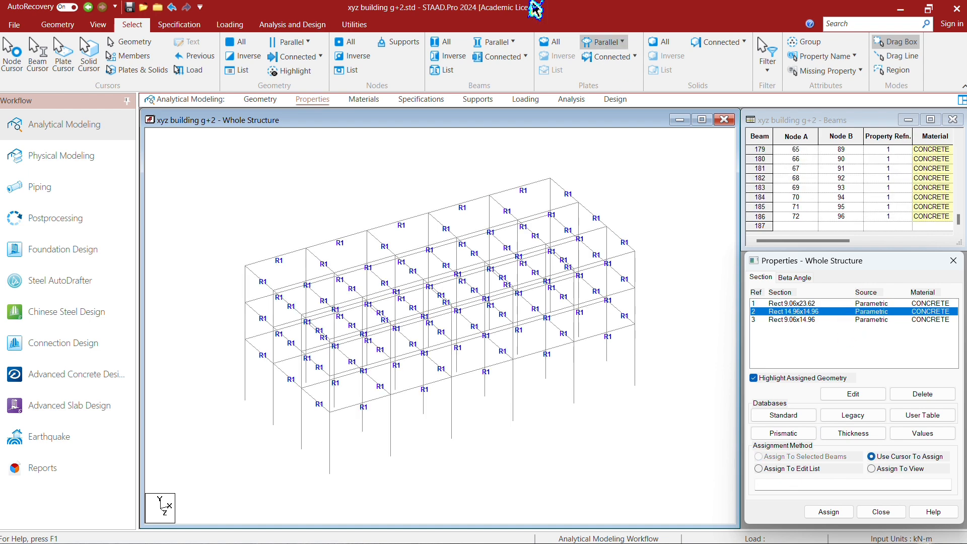
click(499, 48)
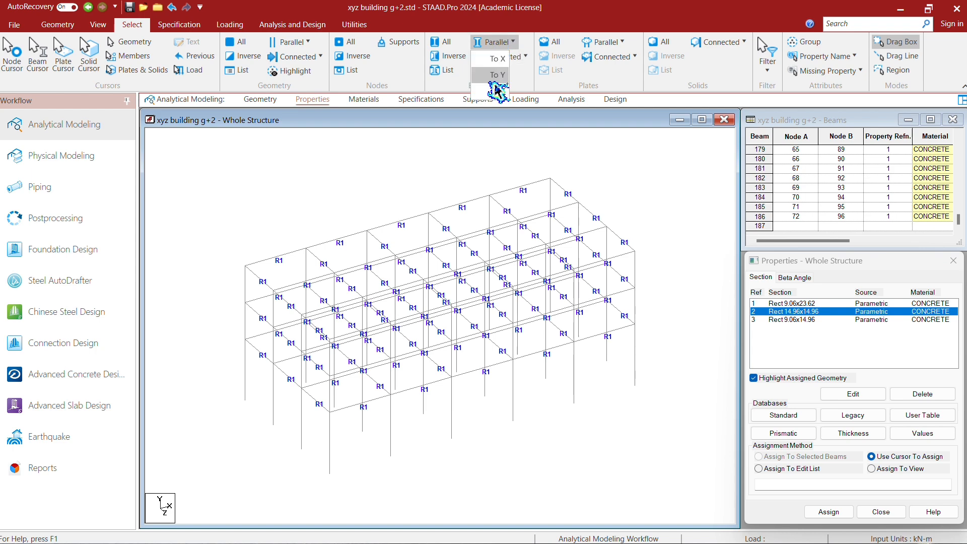
click(497, 79)
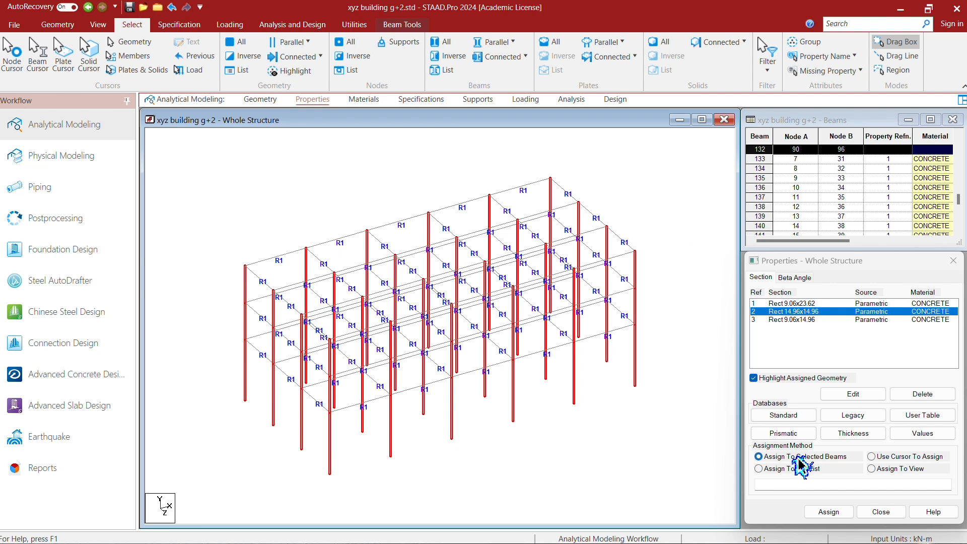
click(826, 511)
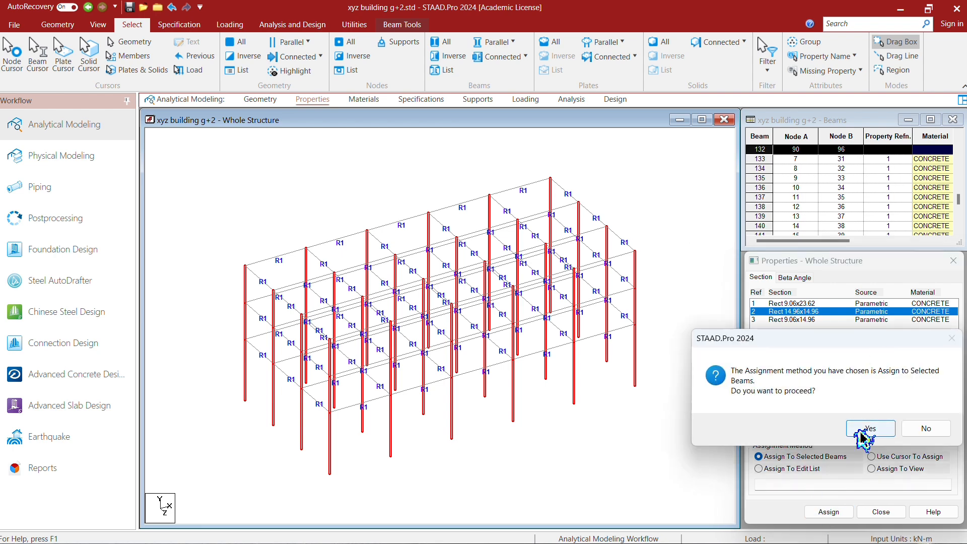
click(859, 426)
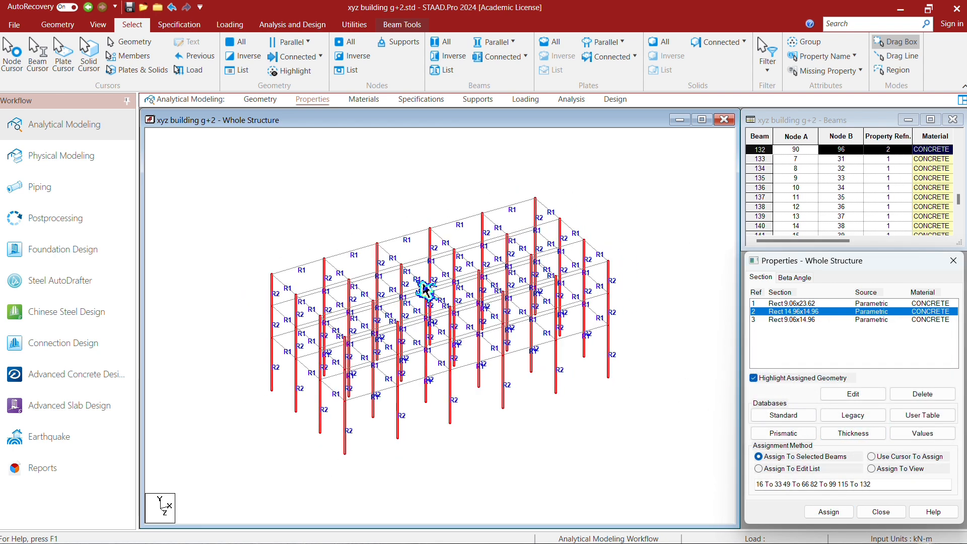
scroll(446, 363, up, 2)
scroll(448, 296, down, 3)
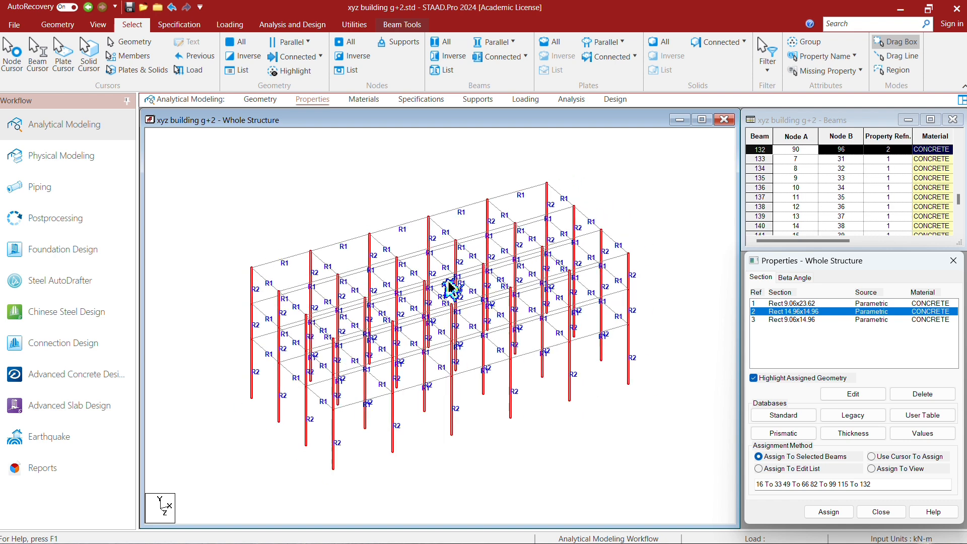
scroll(464, 433, up, 3)
scroll(470, 317, down, 4)
scroll(544, 426, up, 2)
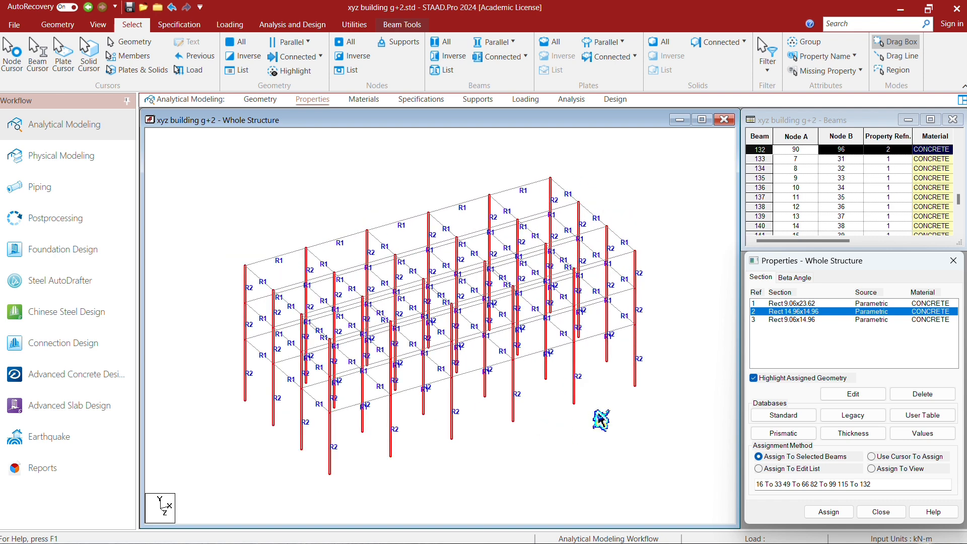
- Assign the Rect 9.06x14.96 concrete section to all beams of the lowest beam level, replacing their previous section, and clear the selection
click(800, 320)
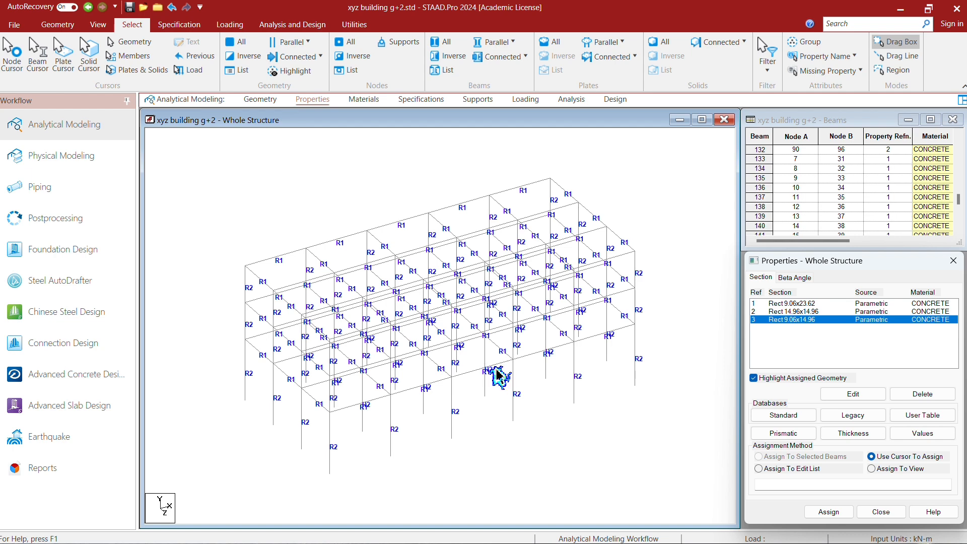
click(98, 25)
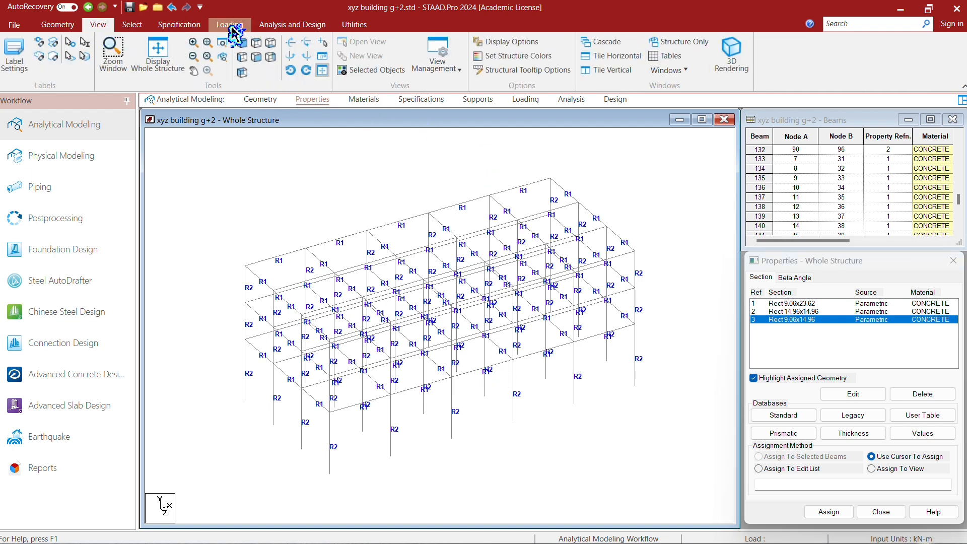
click(256, 57)
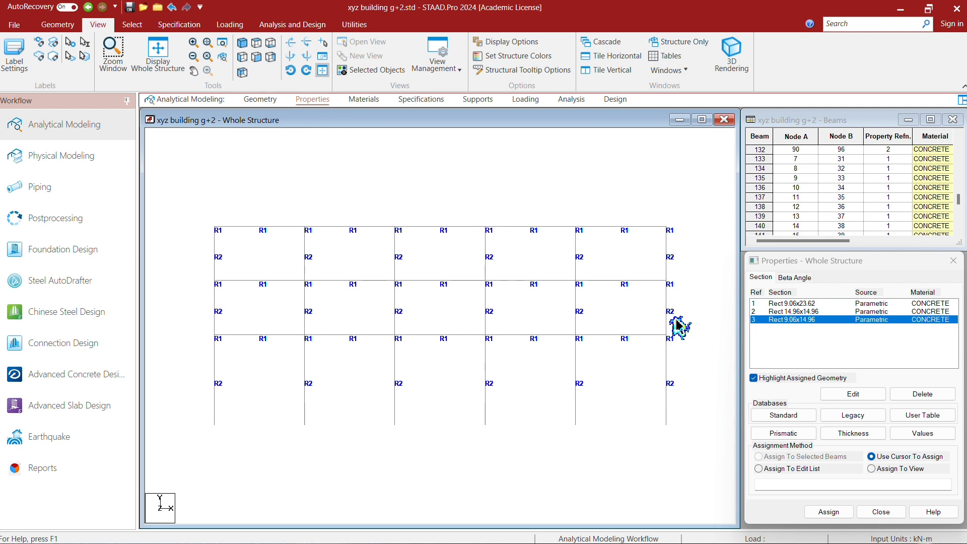
drag(691, 320, 151, 359)
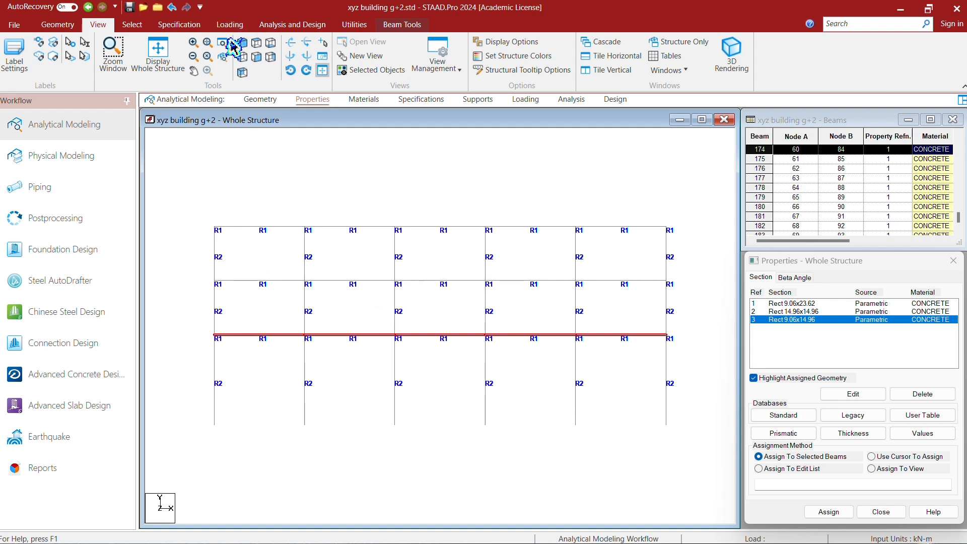
click(242, 72)
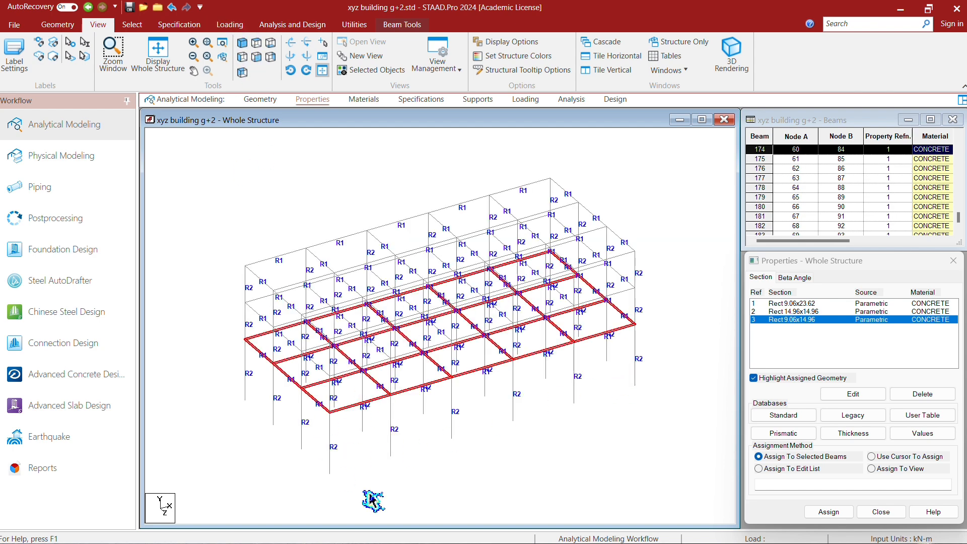
click(829, 511)
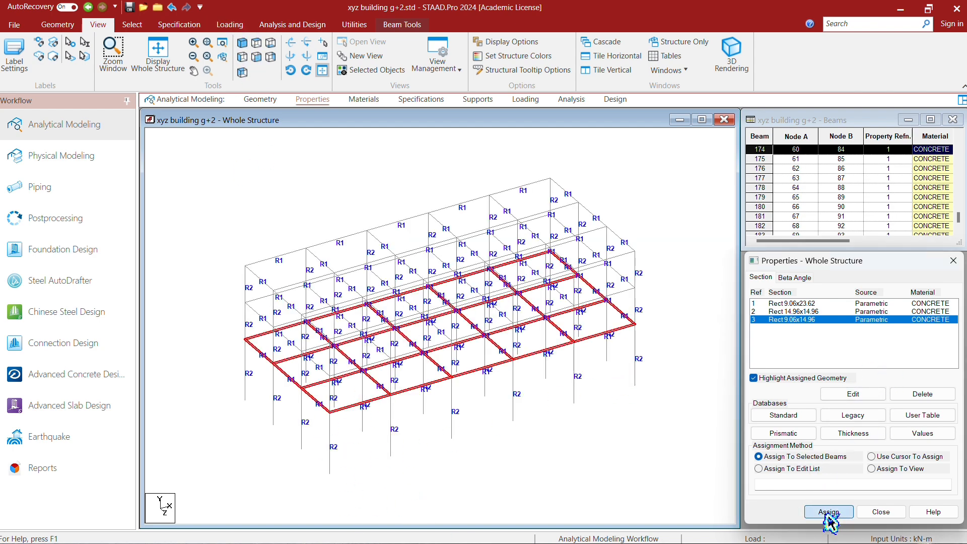
click(867, 430)
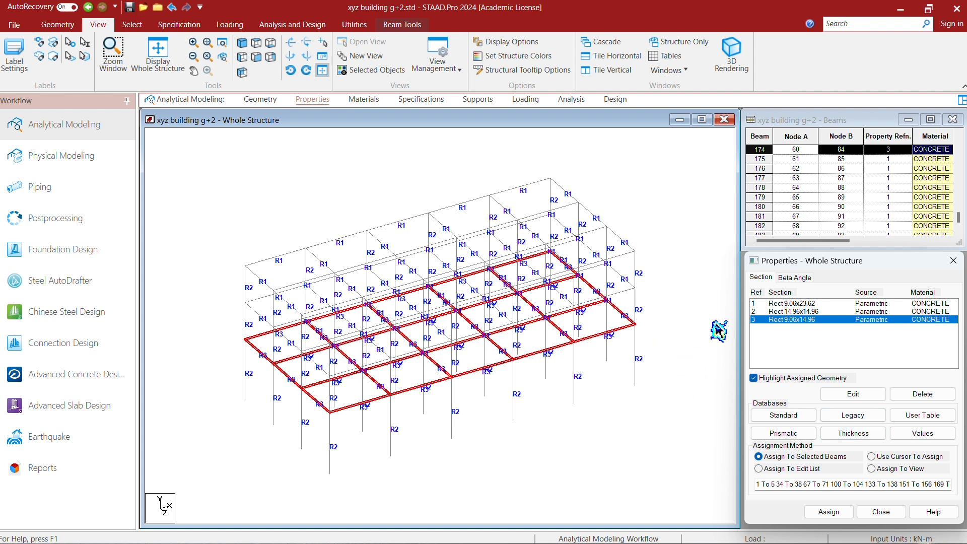
click(718, 333)
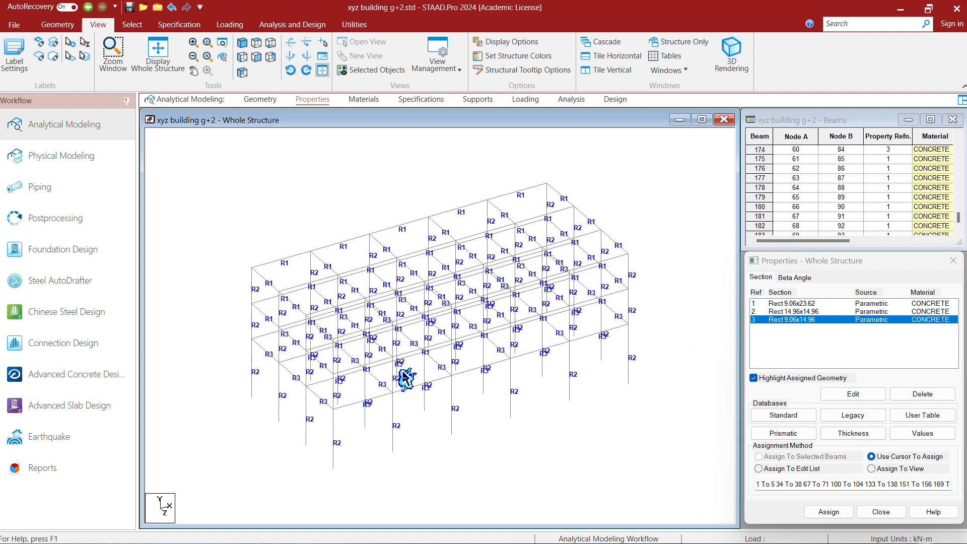
scroll(415, 406, up, 2)
scroll(424, 358, down, 1)
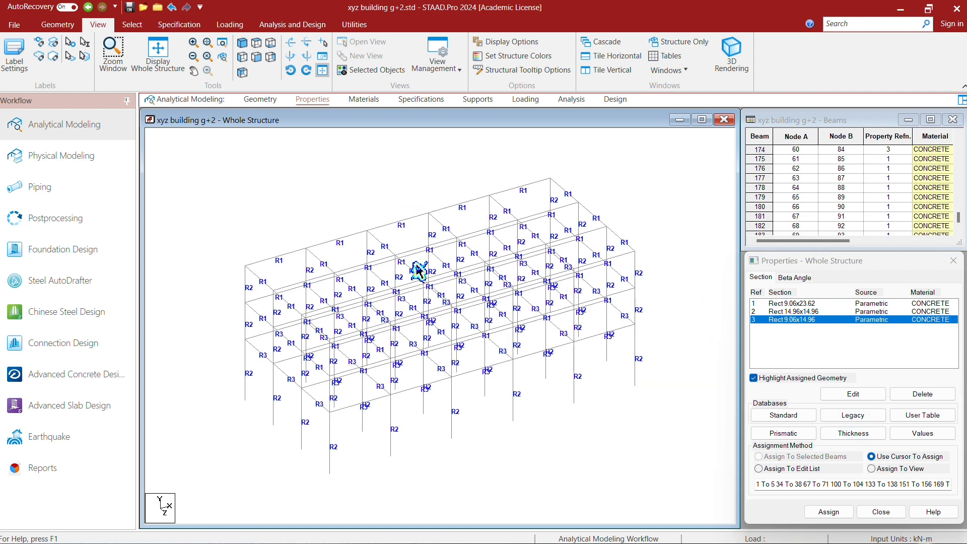
- Check the materials assigned to the frame's members
click(370, 101)
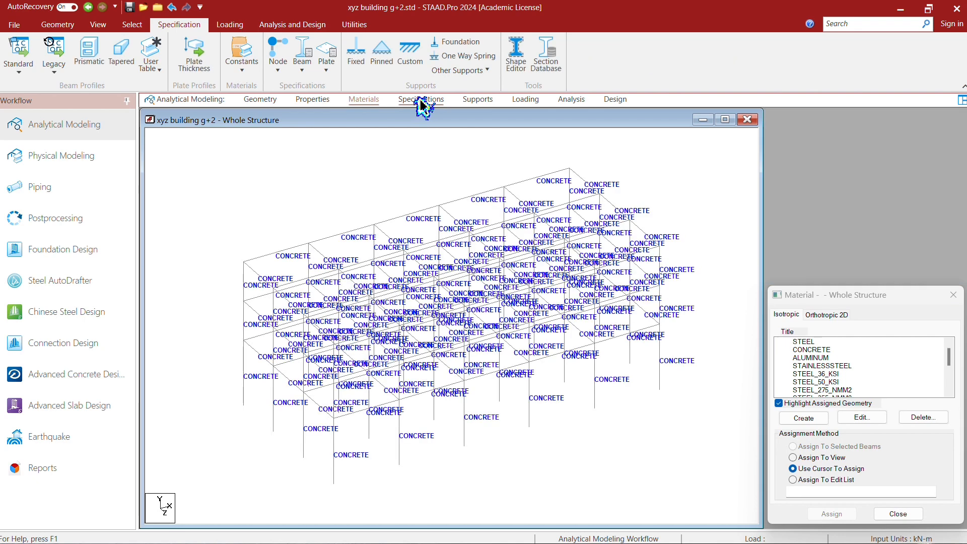
click(422, 101)
click(363, 100)
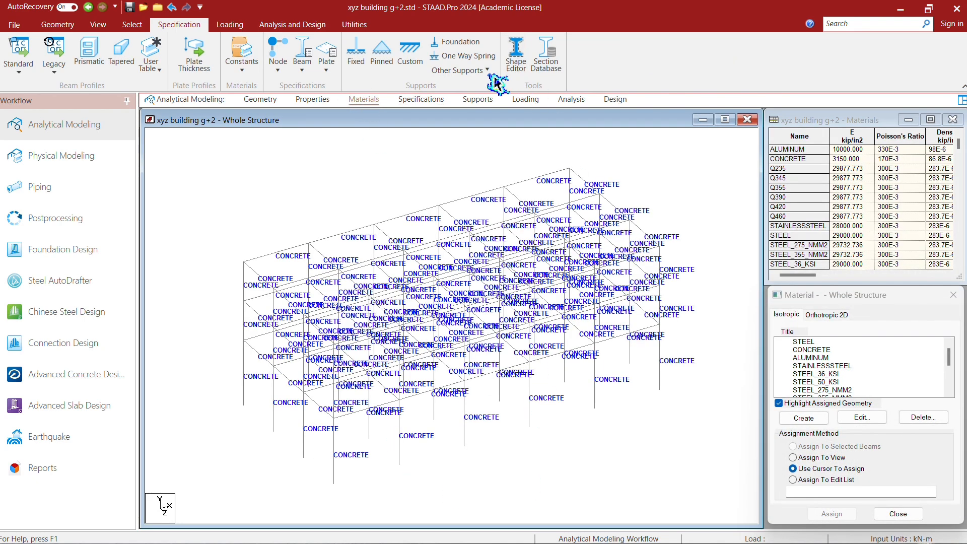
- Create a fixed support definition for the structure
click(479, 101)
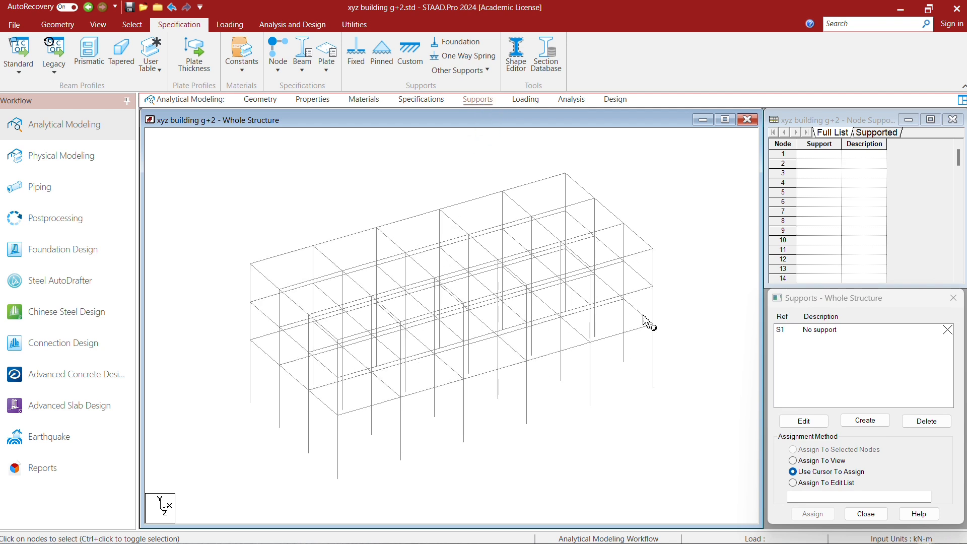
click(865, 420)
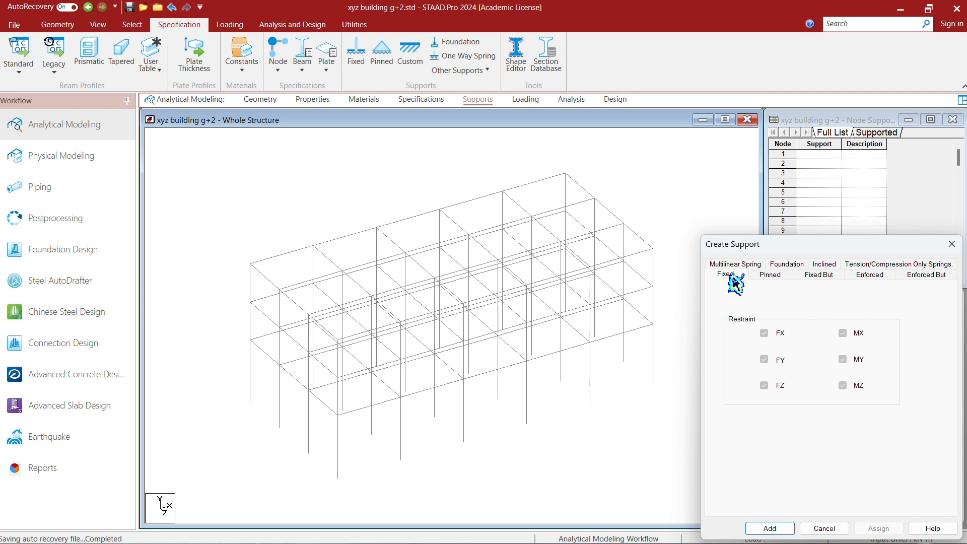
click(770, 526)
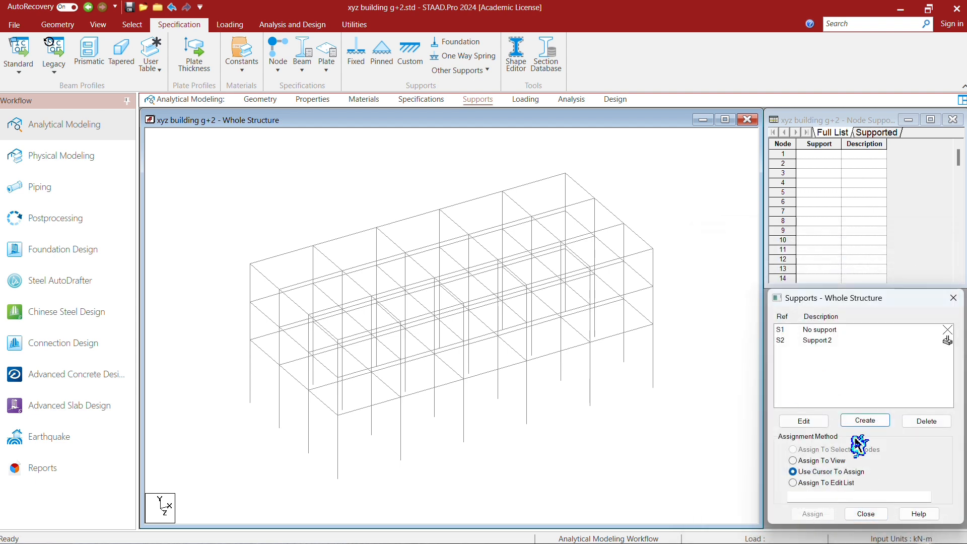
- Assign the fixed support to all column base nodes, selecting them together in the front view before restoring the isometric view
click(841, 343)
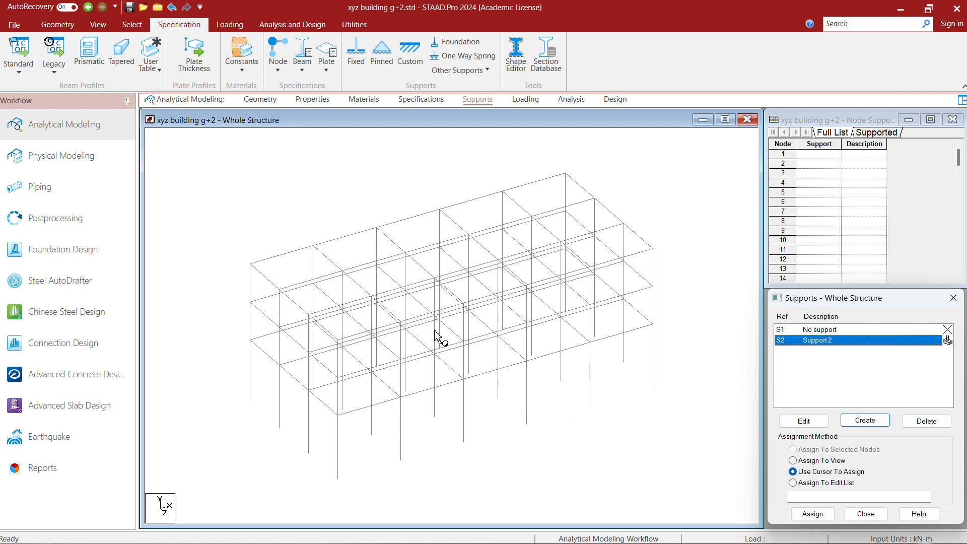
click(98, 24)
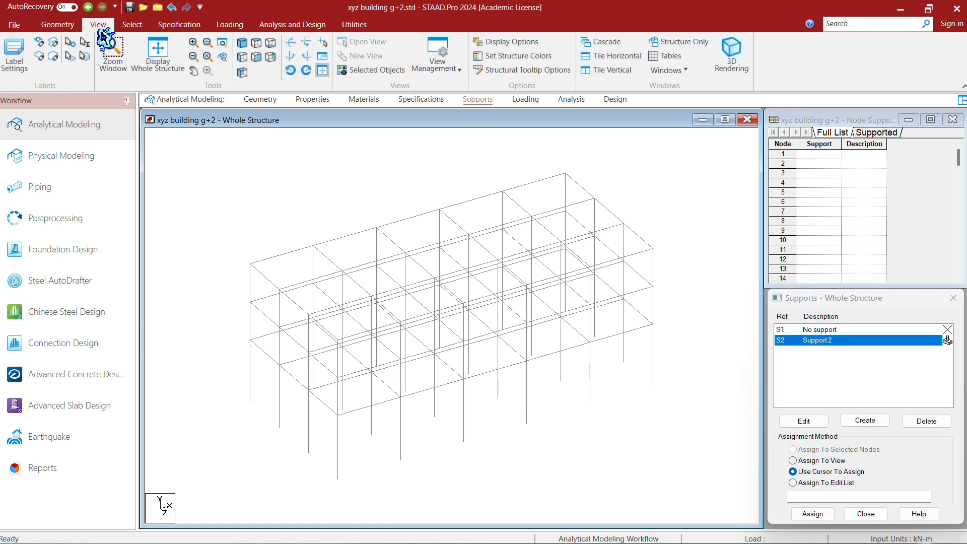
click(257, 57)
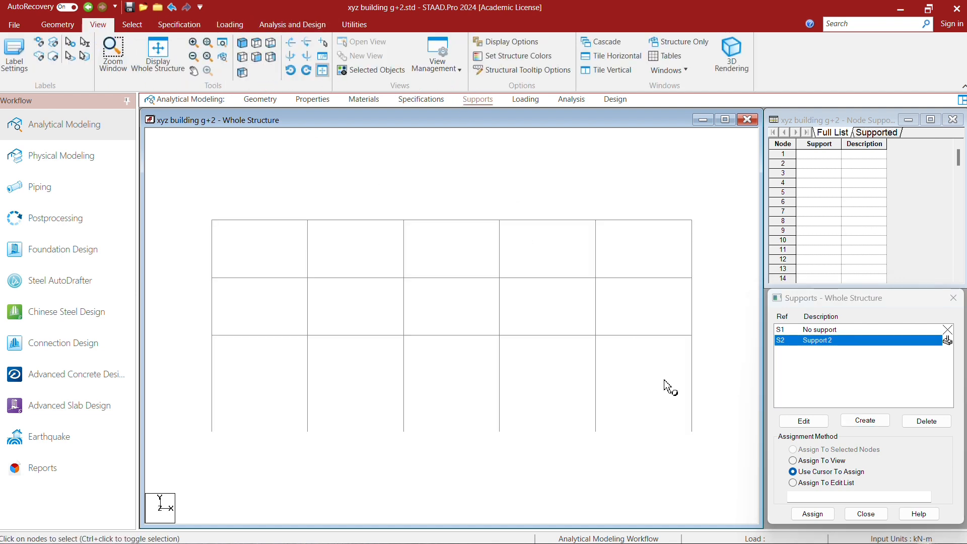
drag(717, 403, 186, 462)
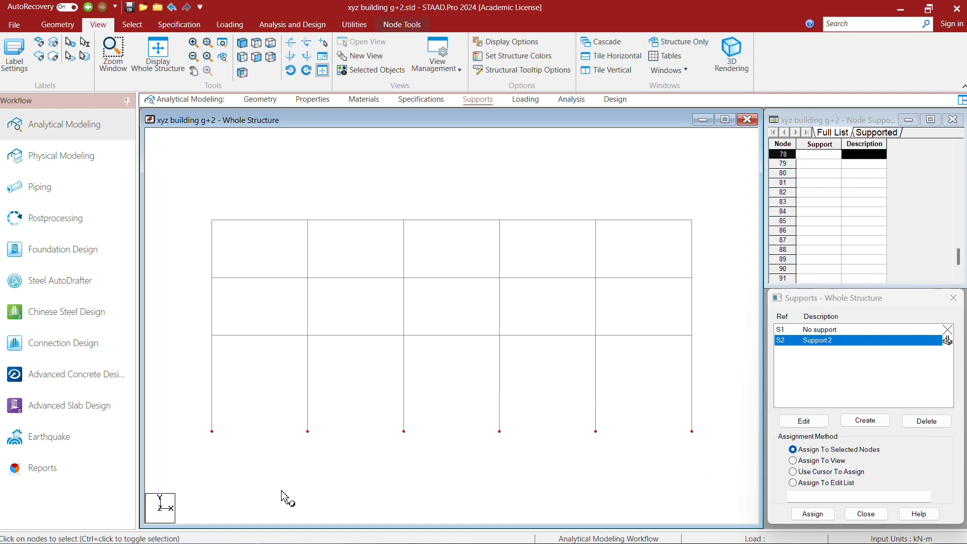
click(245, 48)
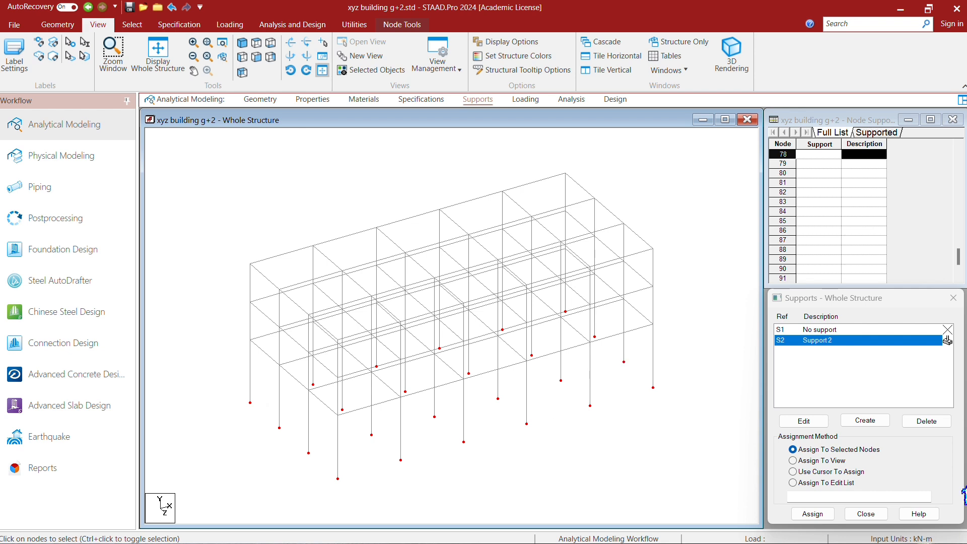
click(813, 514)
click(863, 445)
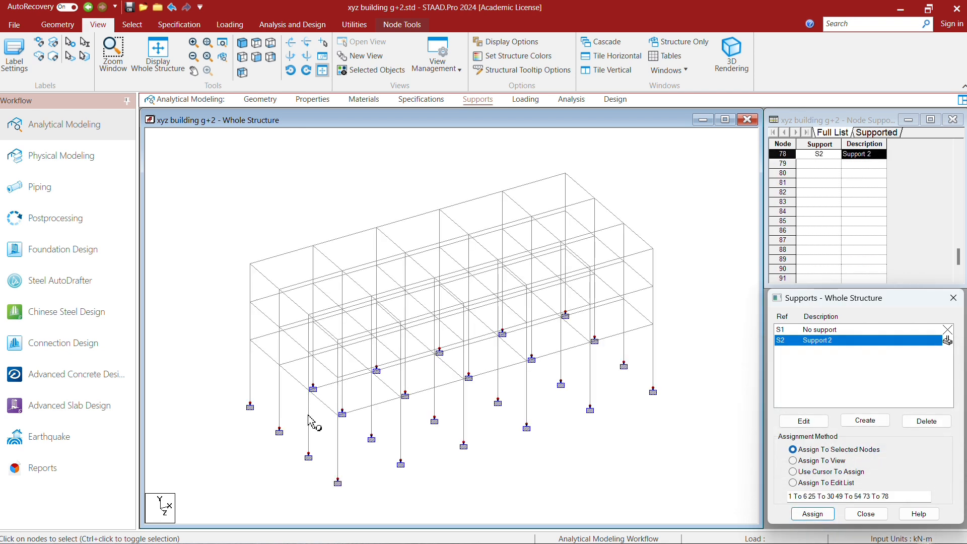
scroll(483, 308, down, 4)
scroll(479, 437, up, 5)
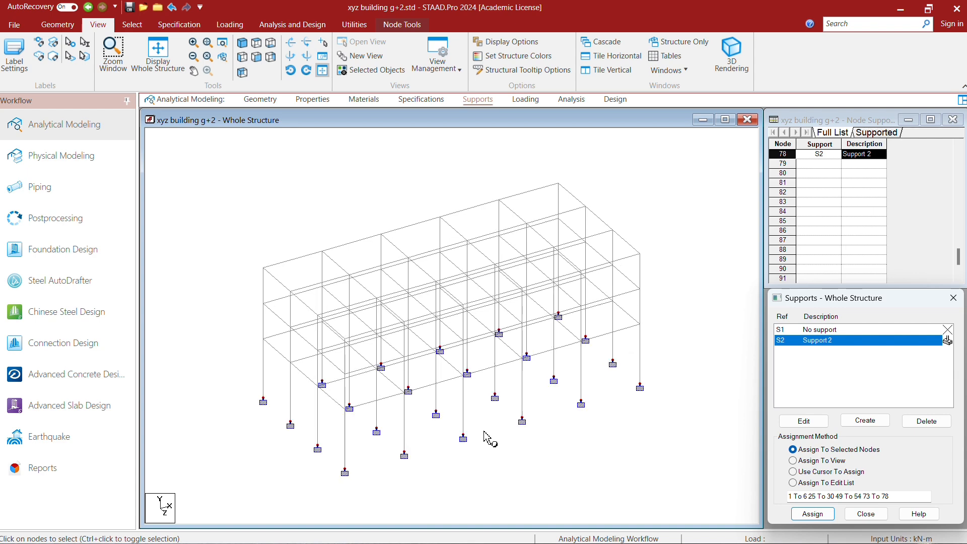
scroll(518, 308, down, 2)
scroll(507, 463, up, 2)
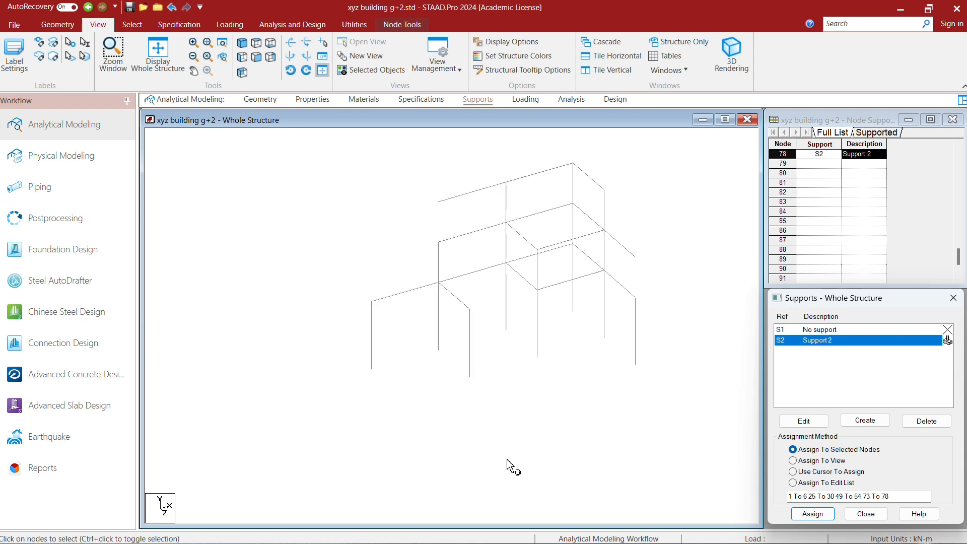
scroll(502, 352, down, 2)
scroll(499, 441, up, 3)
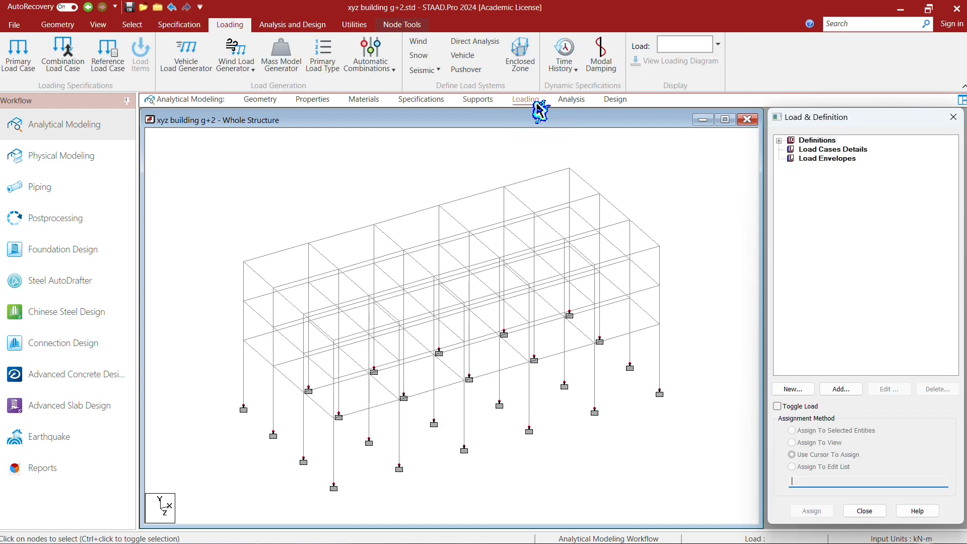
- Create primary load case 1 with loading type Dead and the title DEAD LOAD
click(834, 150)
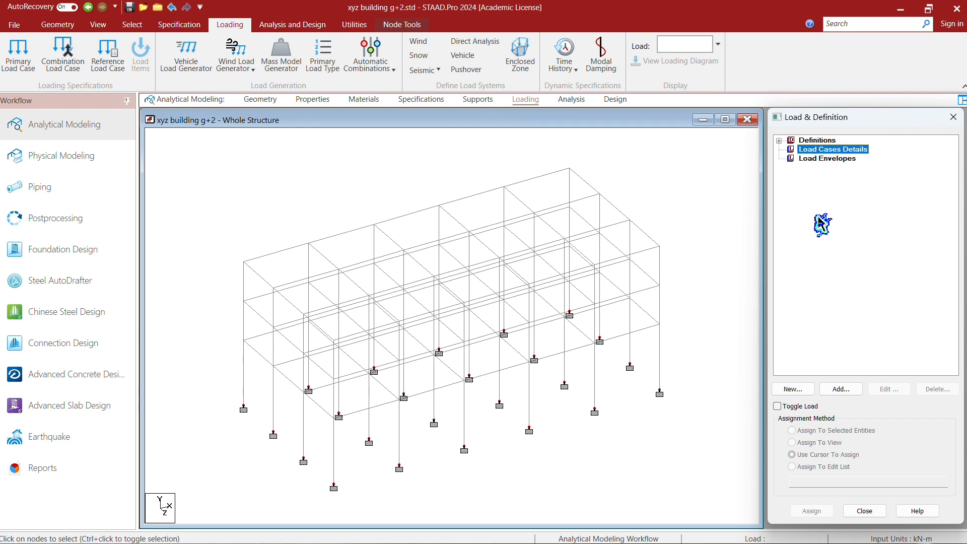
click(837, 391)
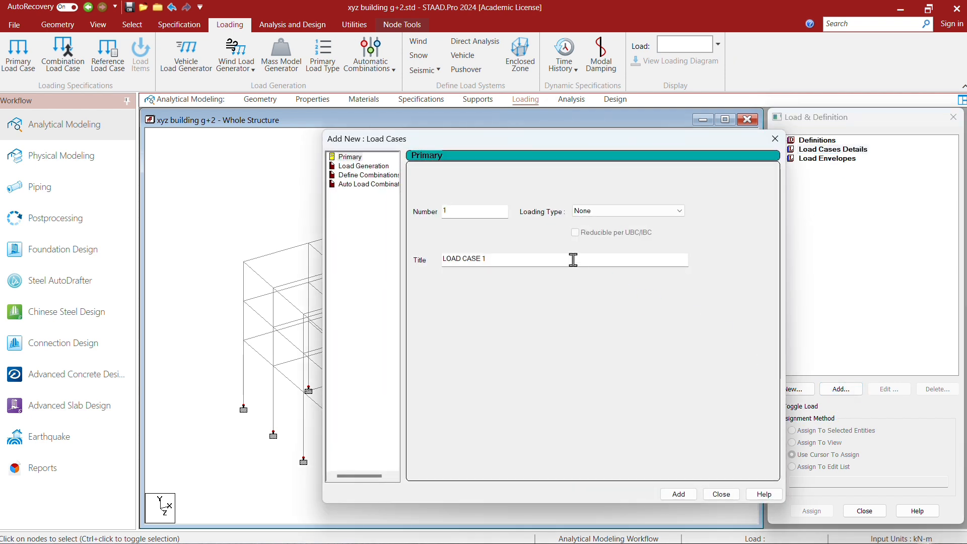
click(652, 216)
click(626, 223)
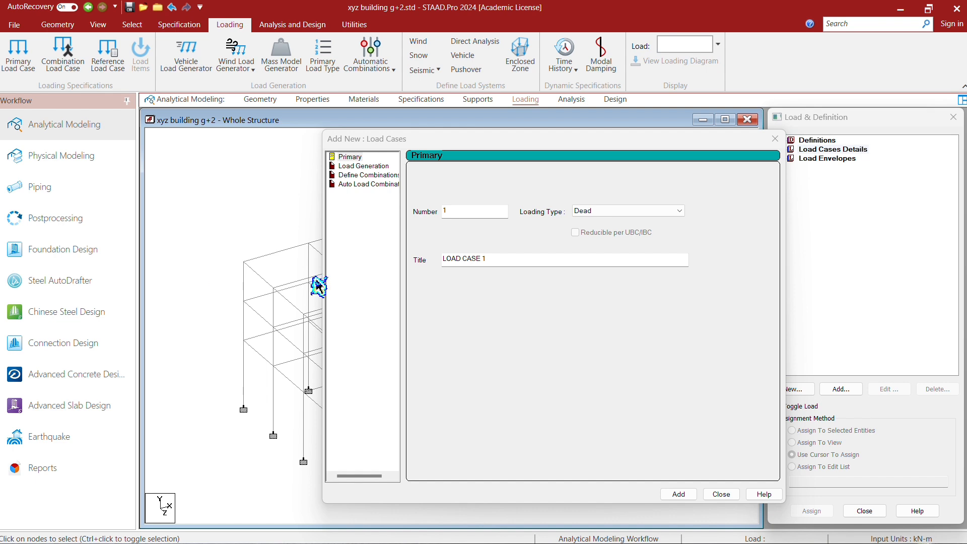
drag(536, 263, 364, 249)
key(BackSpace)
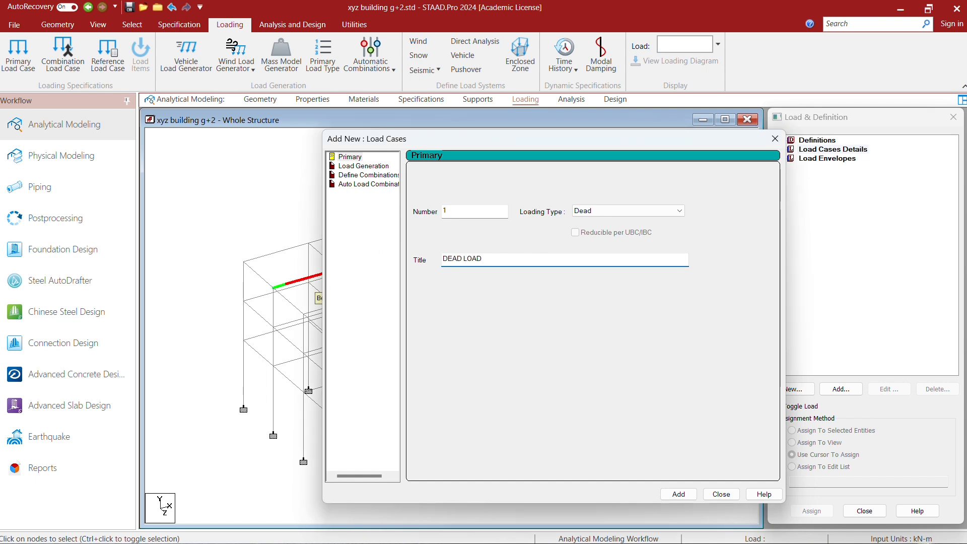
click(679, 494)
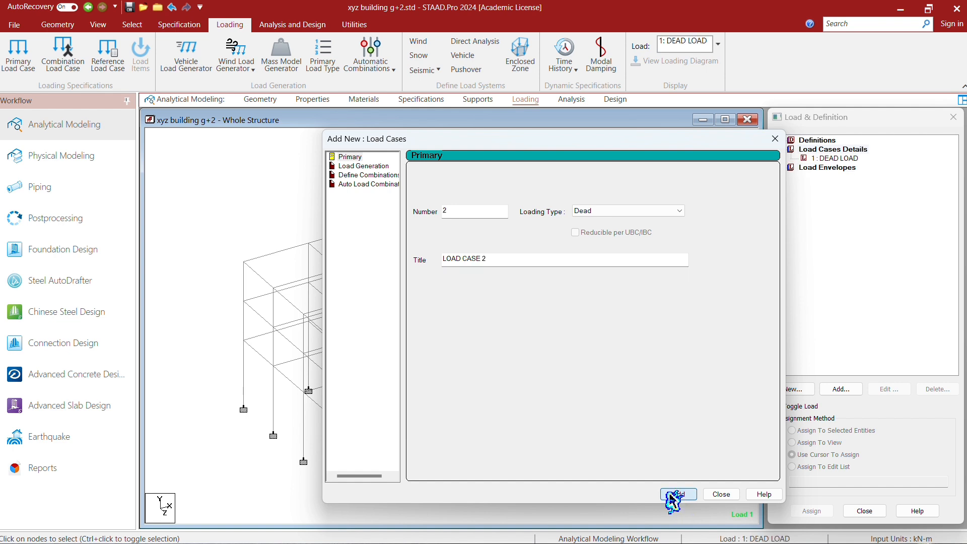
- Create primary load case 2 with loading type Live and the title LIVE LOAD, and finish adding load cases
click(632, 211)
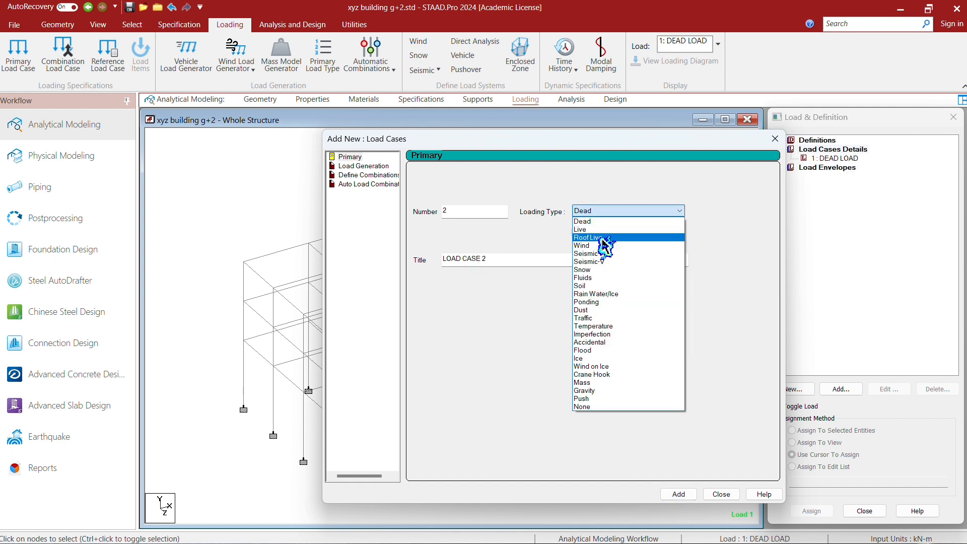
click(605, 224)
drag(485, 258, 432, 261)
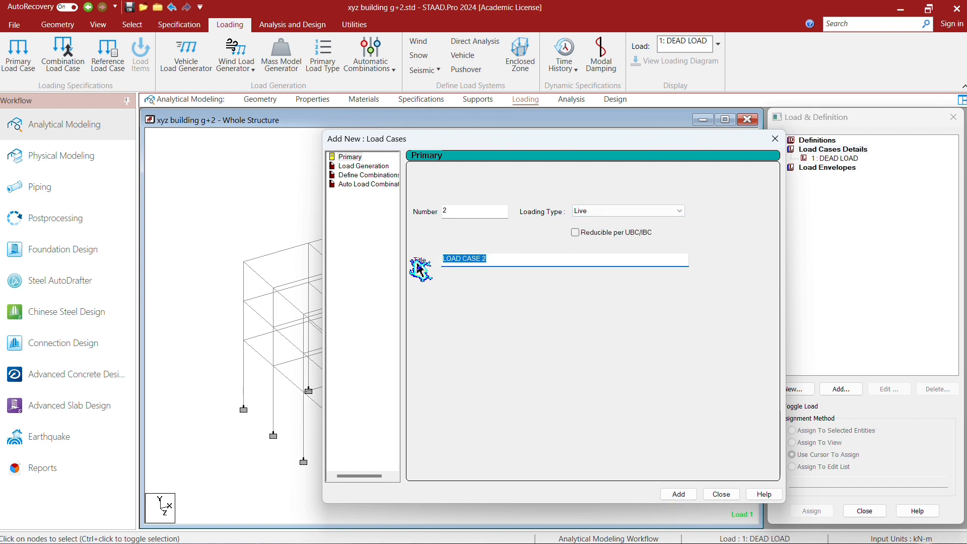
key(BackSpace)
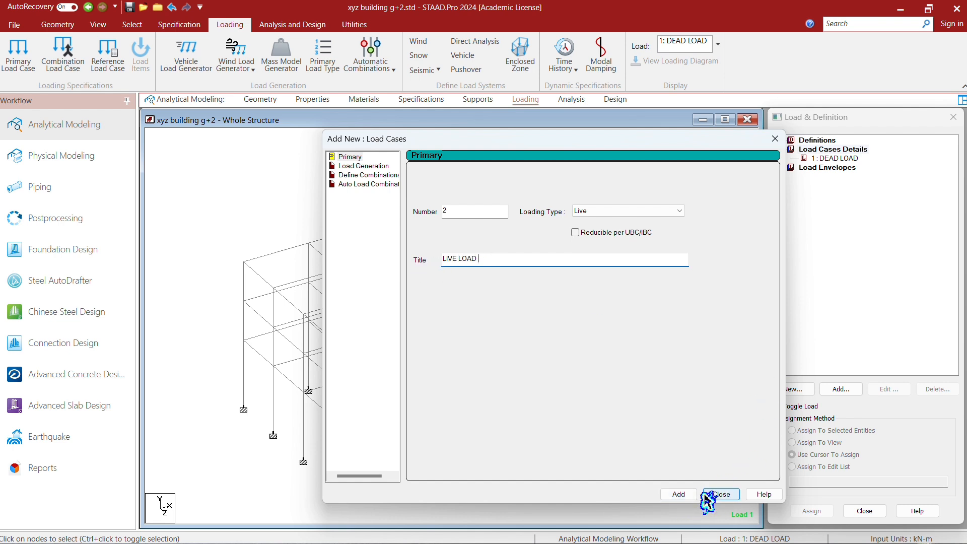
click(681, 495)
click(711, 495)
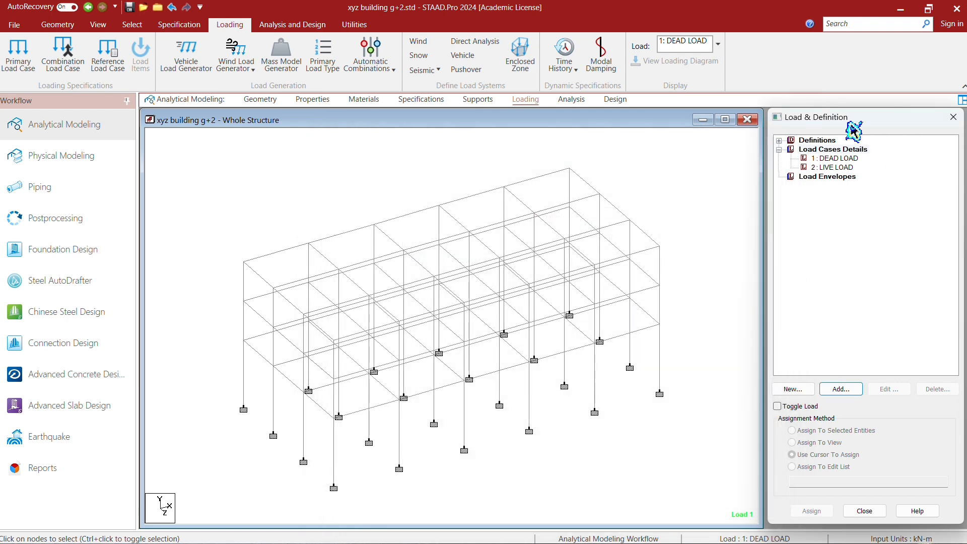
- Add a selfweight load in the Y direction with a factor of -1 to the dead load case
click(835, 159)
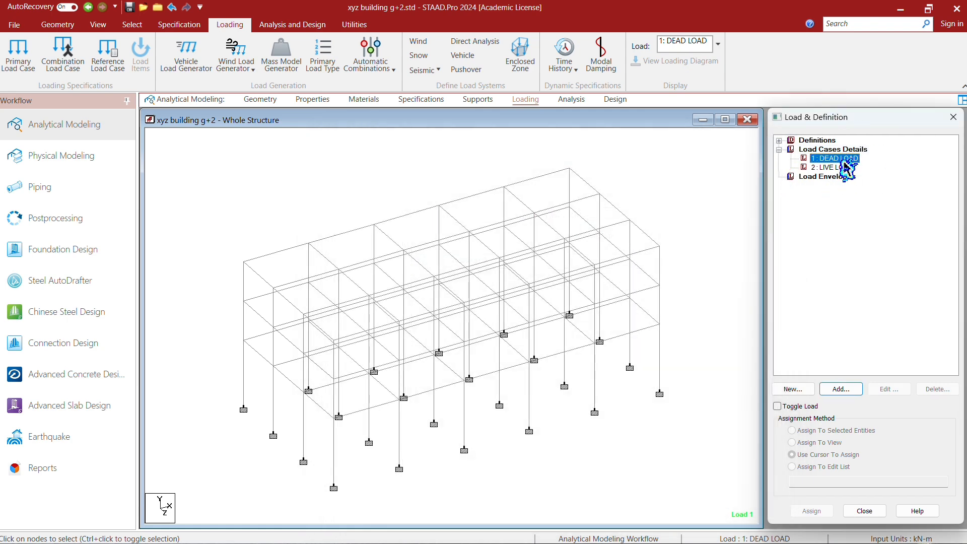
click(854, 389)
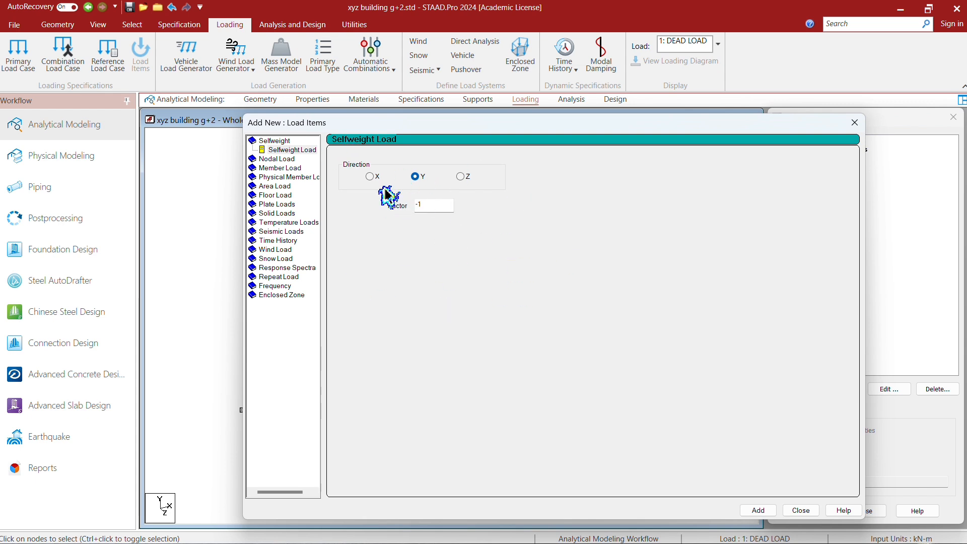
click(758, 510)
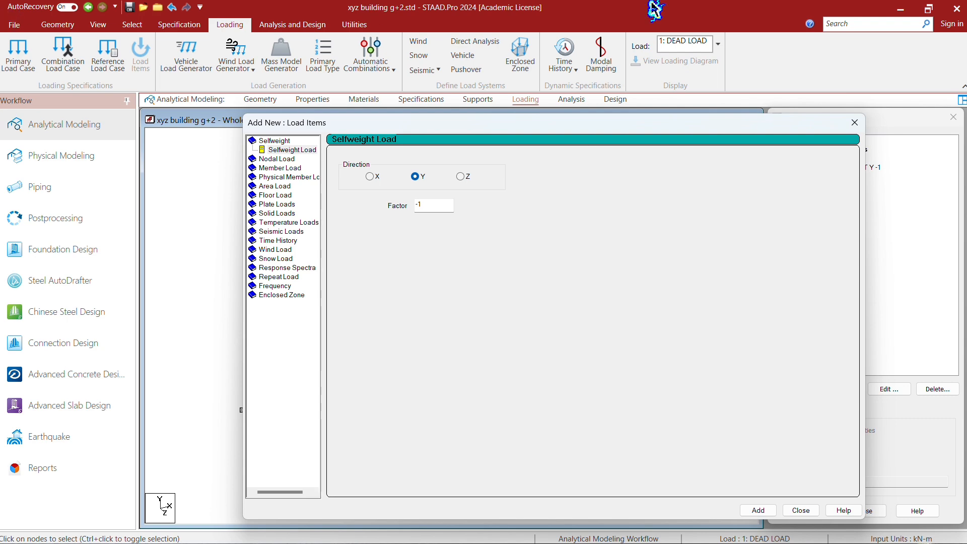
click(801, 510)
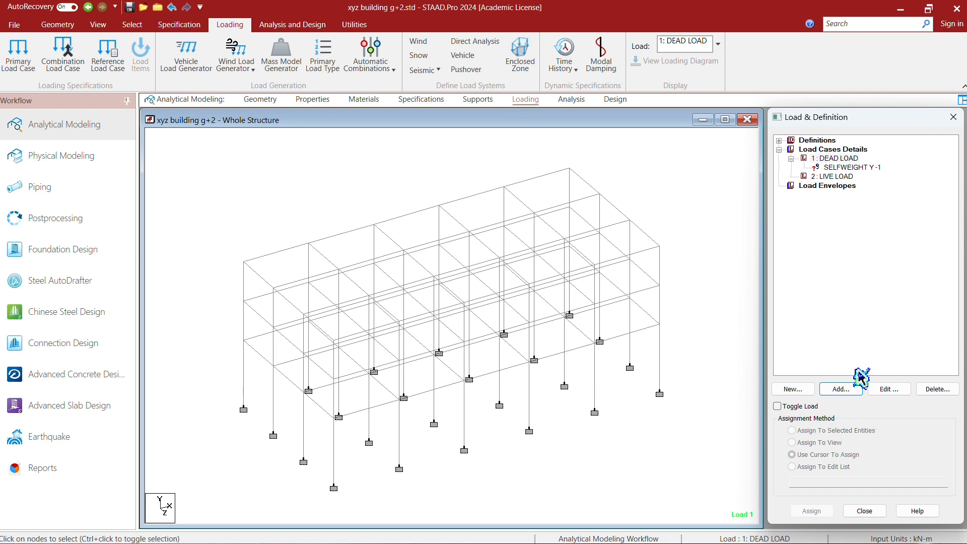
- Assign the selfweight load to all members in the view
click(853, 168)
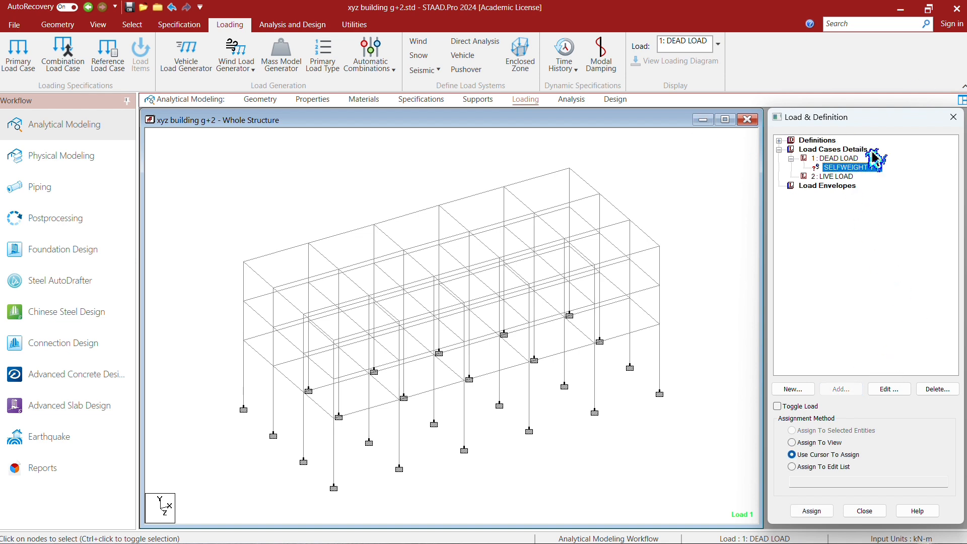
click(802, 444)
click(811, 511)
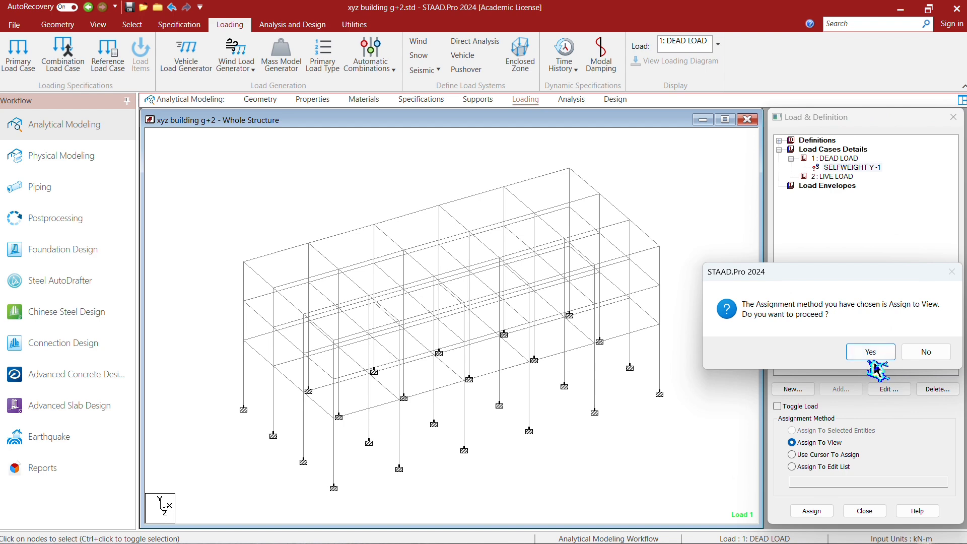
click(876, 356)
- Add a 37 kN/m2 floor load to the dead load case, spanning Y 0–11 m, X 0–25 m and Z 0–12 m
click(836, 158)
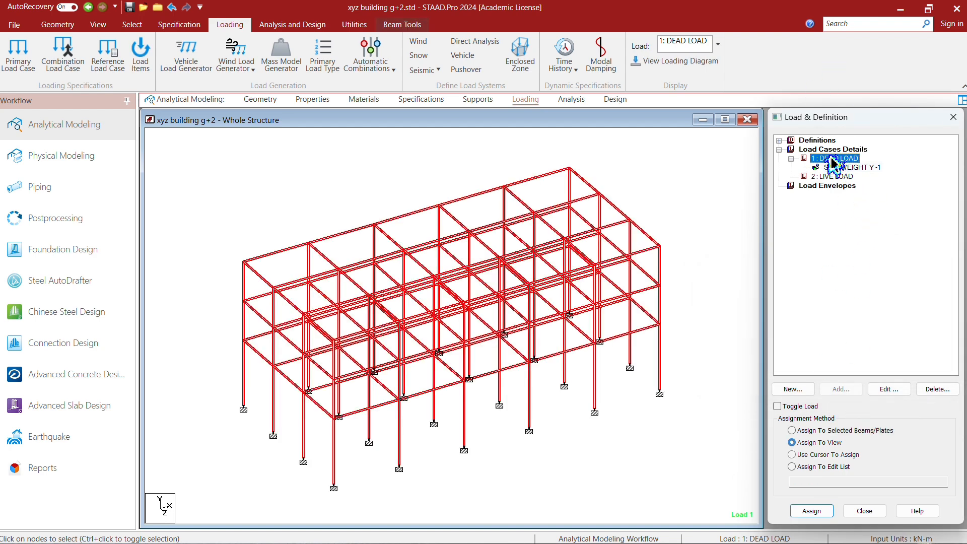
click(856, 391)
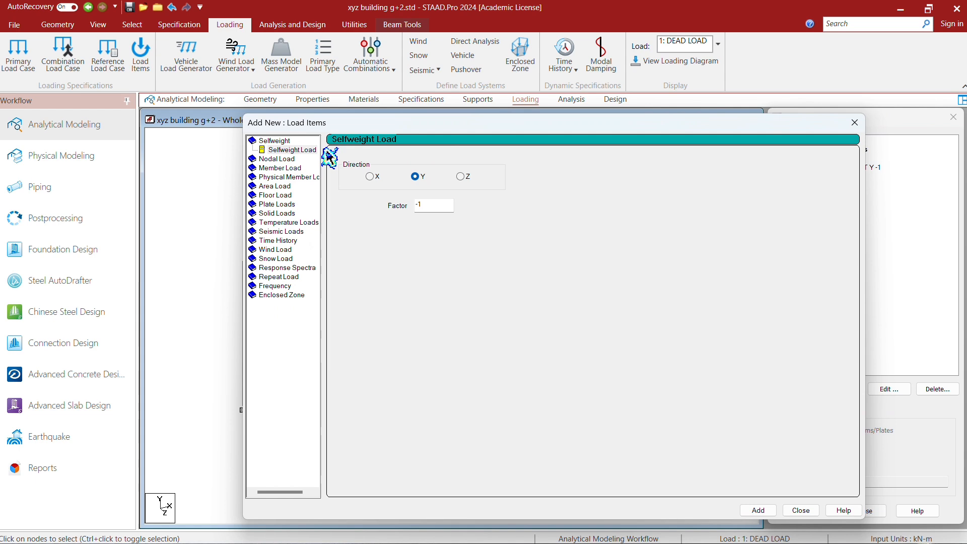
click(276, 195)
click(403, 218)
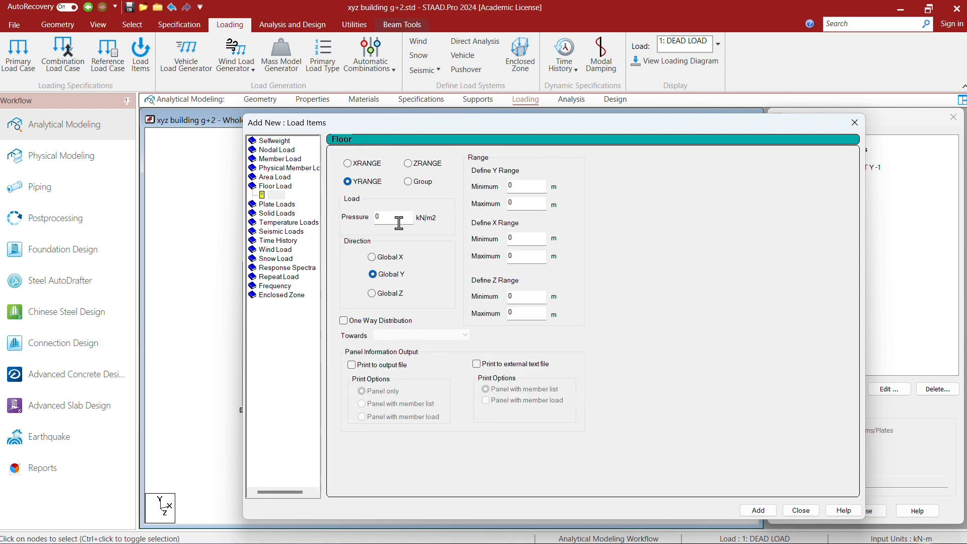
key(BackSpace)
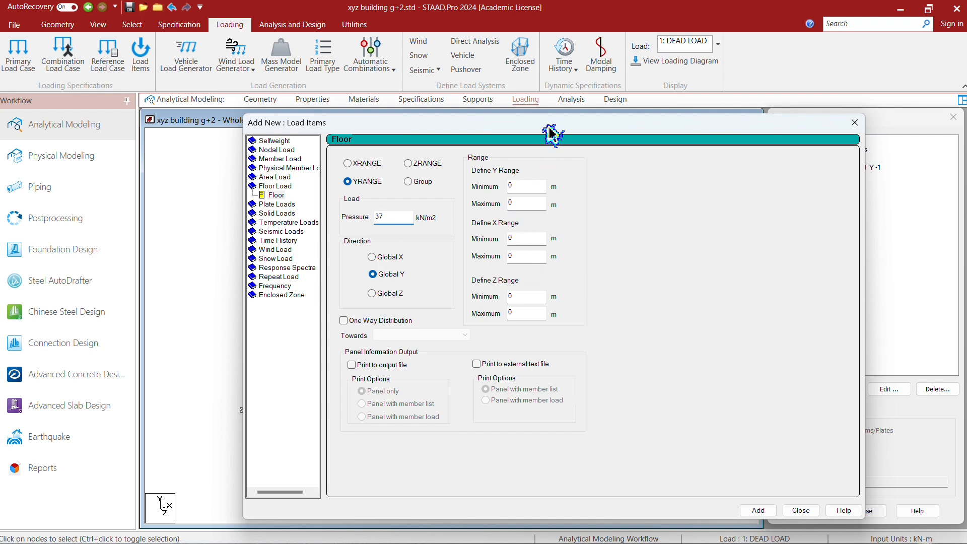
drag(554, 134, 691, 139)
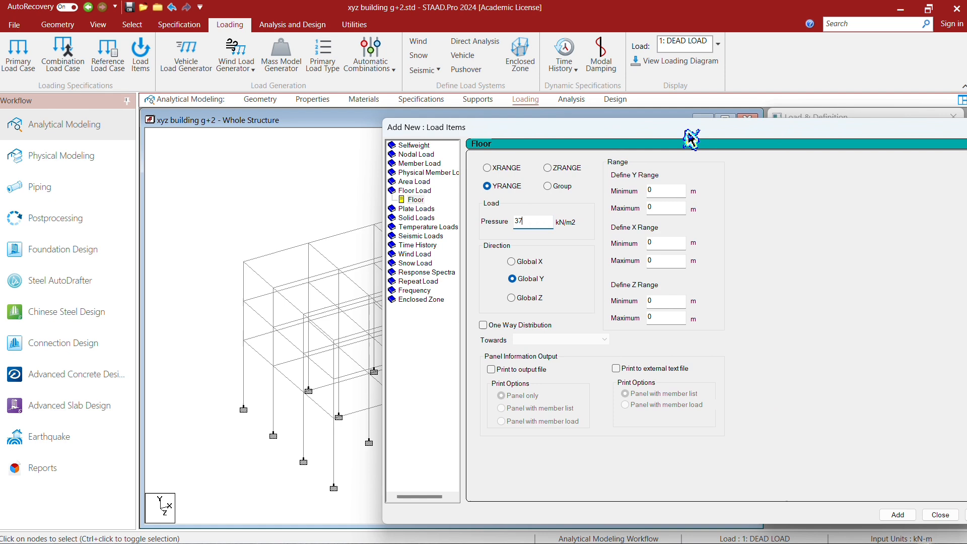
click(664, 211)
key(BackSpace)
click(664, 246)
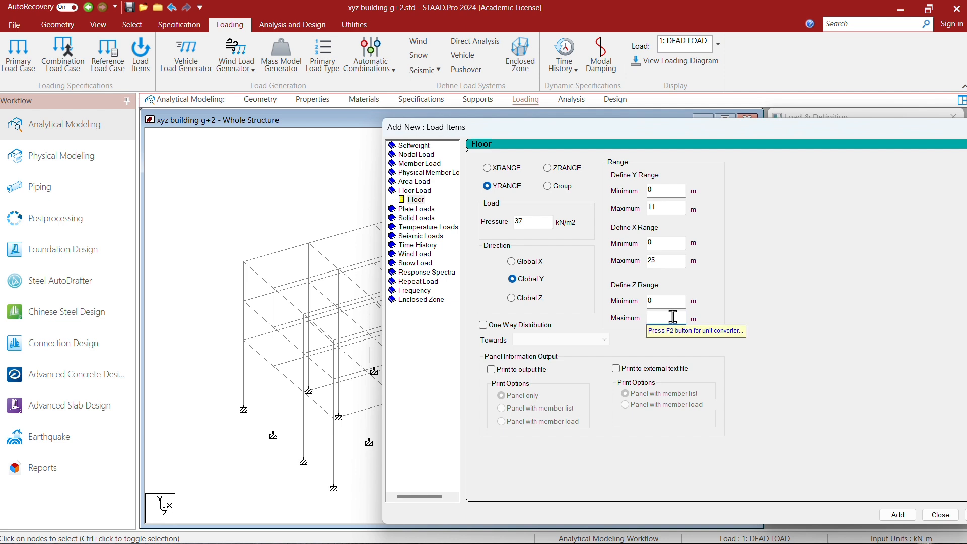
text(2)
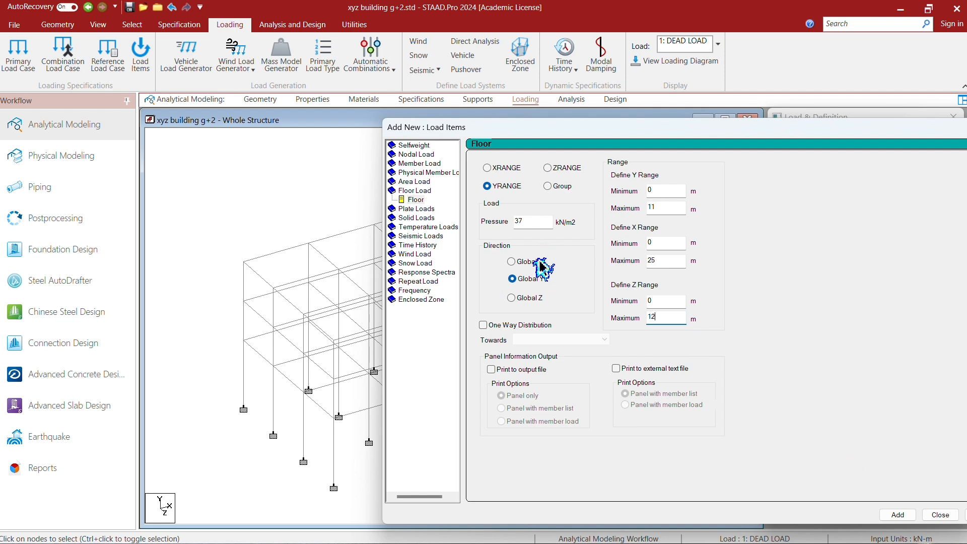
click(890, 513)
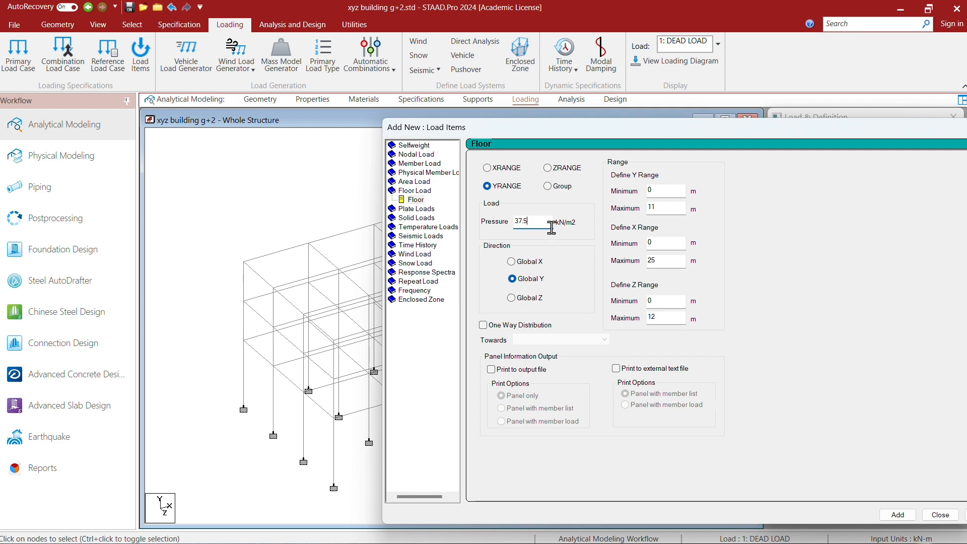
- Add floor loads of 37.5 and 3.75 kN/m2 over the same ranges to the dead load case, and display the 37 kN/m2 load
click(897, 515)
click(938, 514)
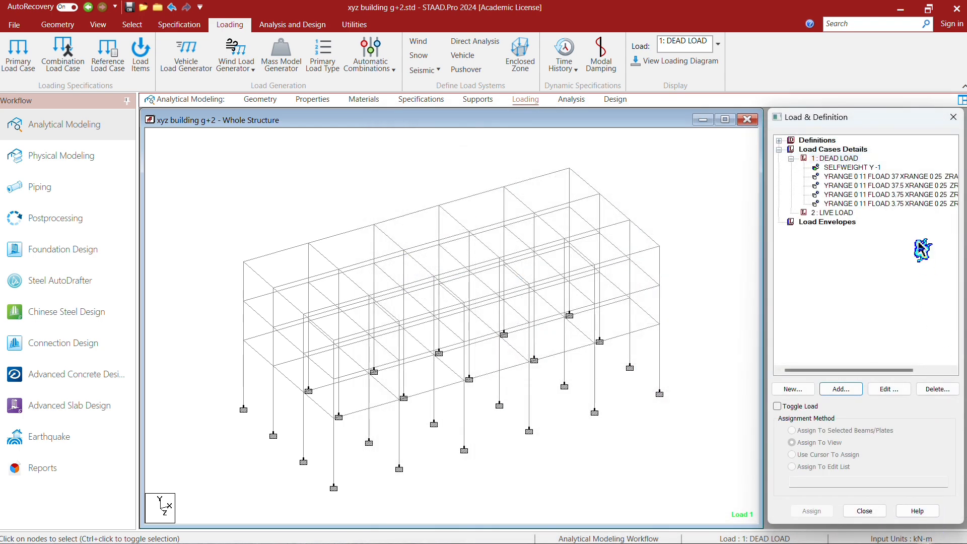
click(920, 179)
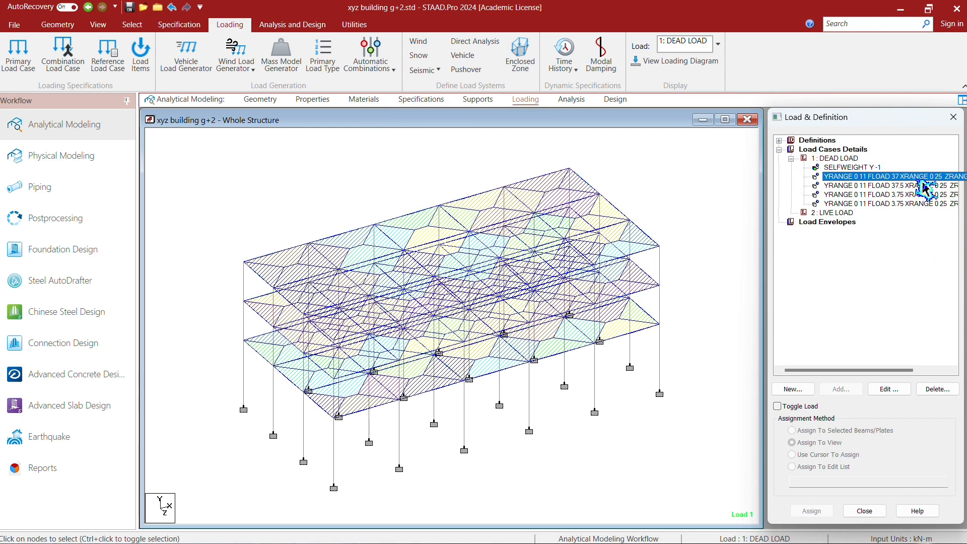
- Delete the 37 kN/m2 floor load and the duplicate 3.75 kN/m2 floor load from the dead load case
key(Delete)
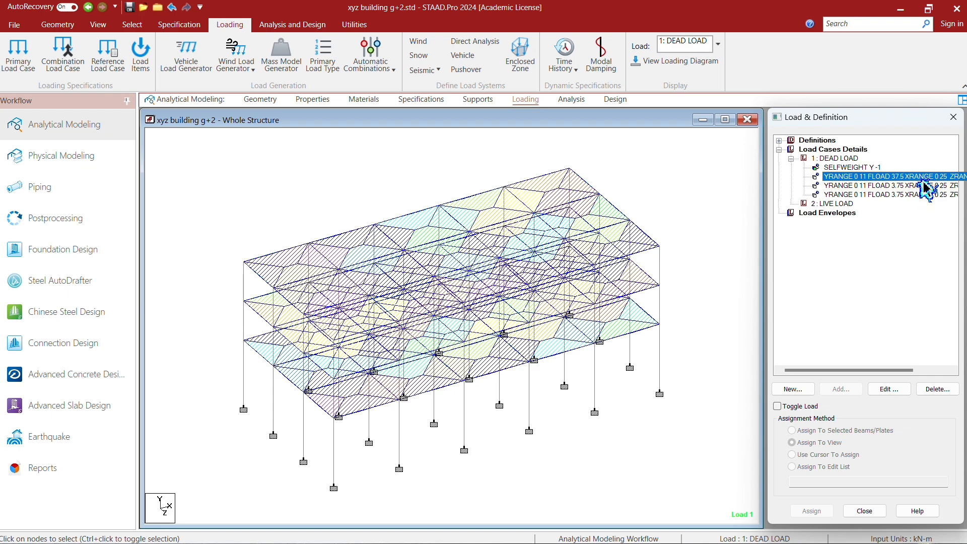
click(923, 186)
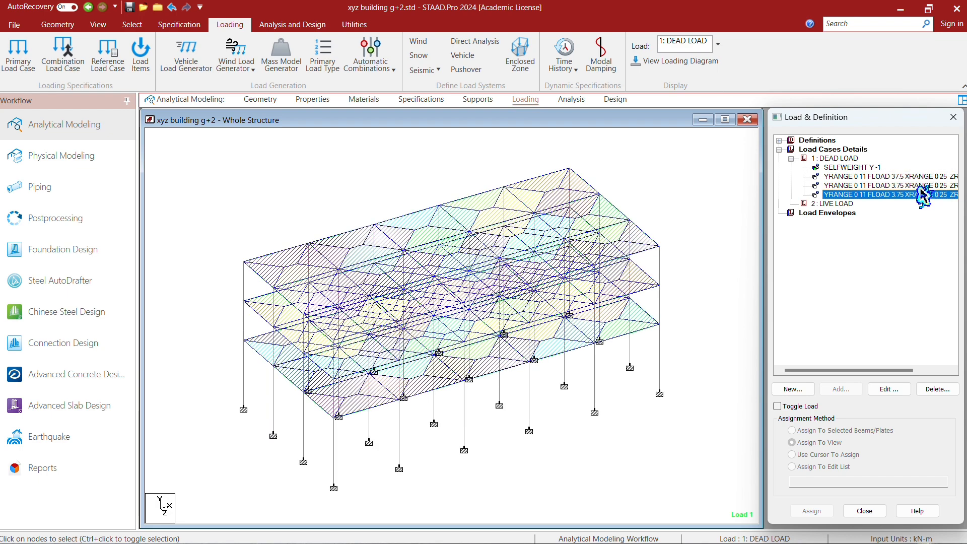
key(Delete)
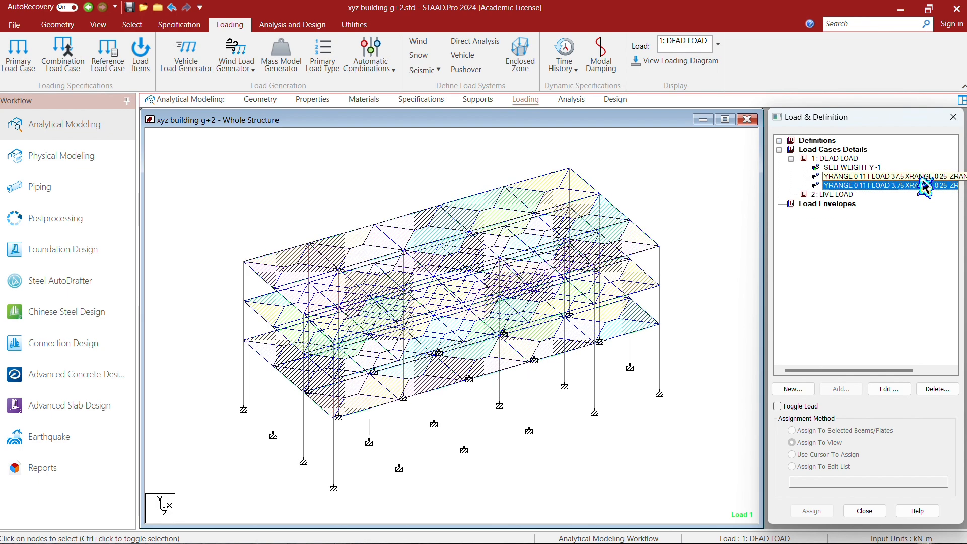
- Examine the 37.5 and 3.75 kN/m2 floor loads on the model by highlighting each in turn
click(926, 179)
click(926, 185)
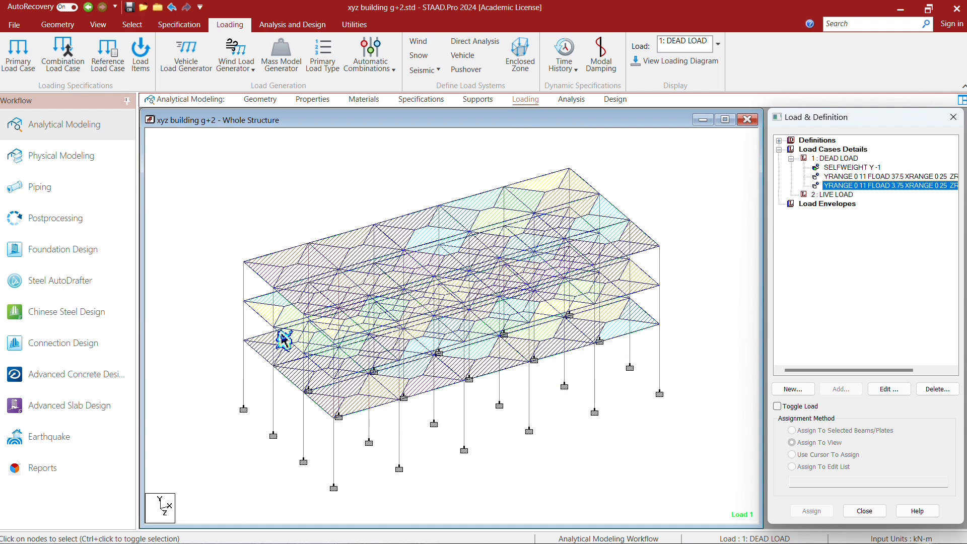
click(863, 177)
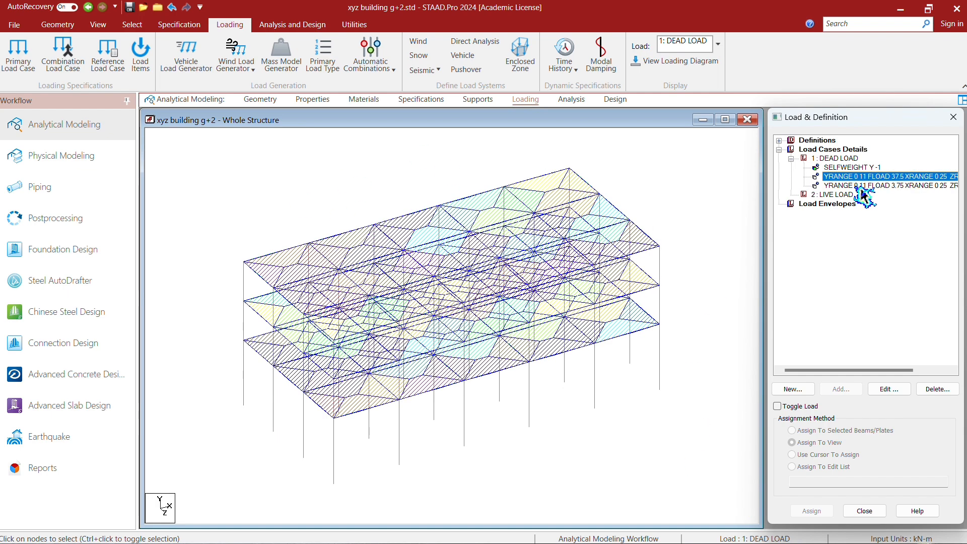
click(863, 186)
click(863, 177)
click(863, 185)
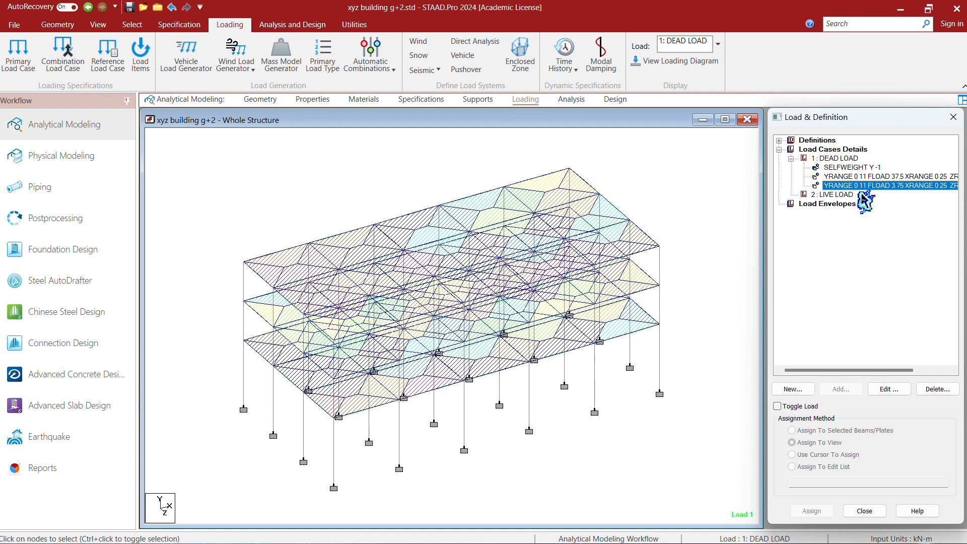
- Add a uniform member force of 15 kN/m in the GY direction to the dead load case and select it
click(839, 159)
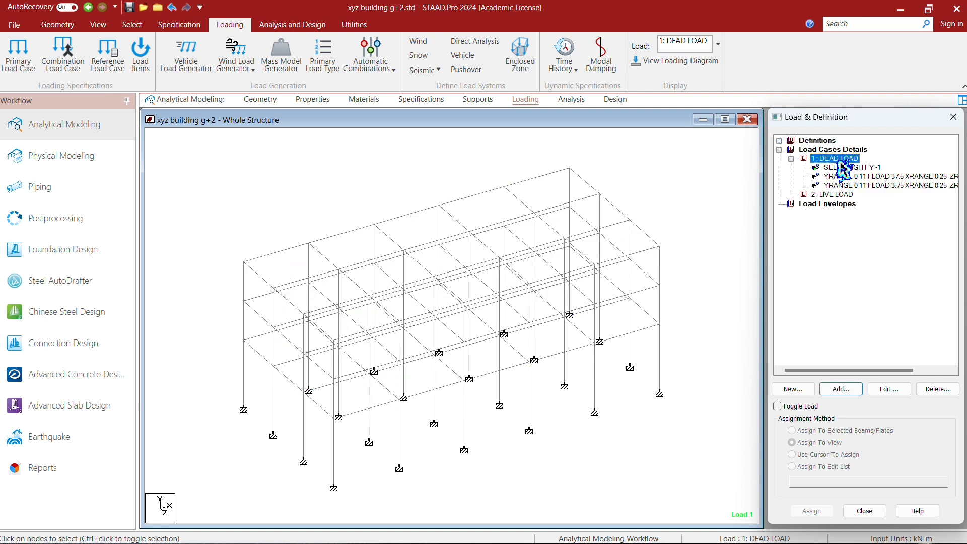
click(855, 395)
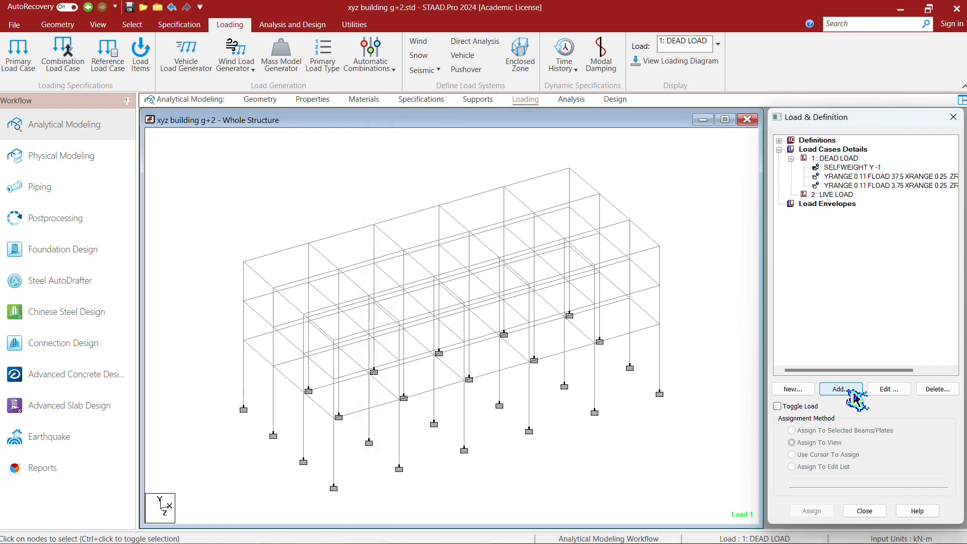
click(295, 168)
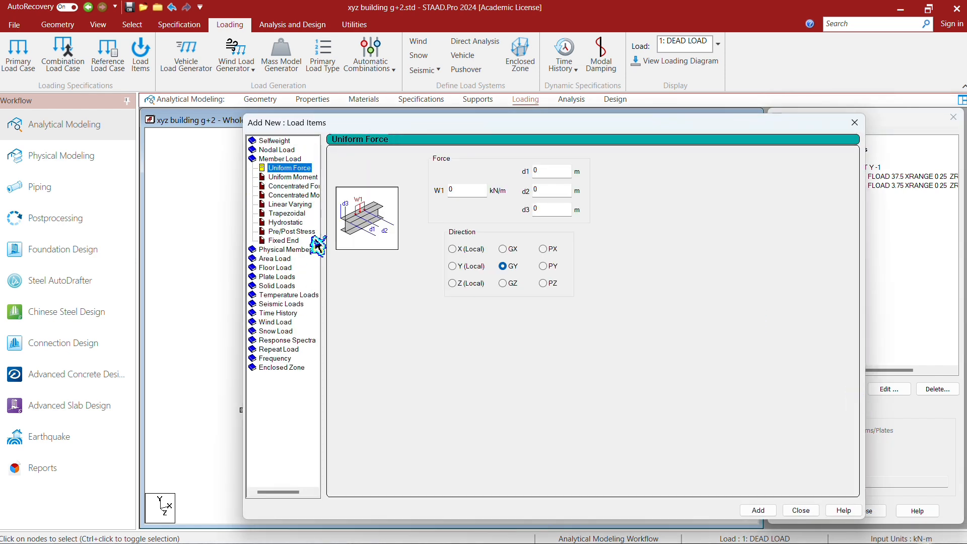
click(481, 192)
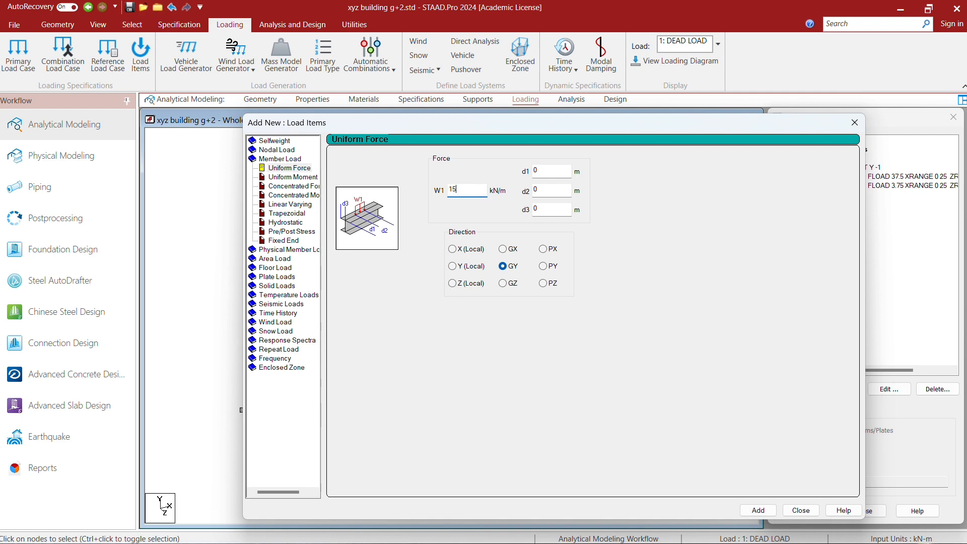
click(760, 511)
click(796, 511)
click(850, 195)
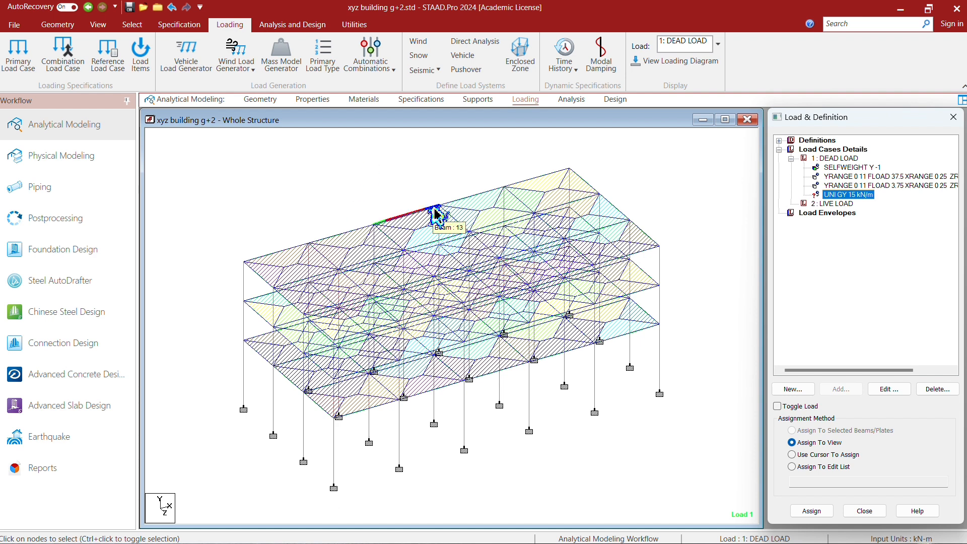
click(131, 25)
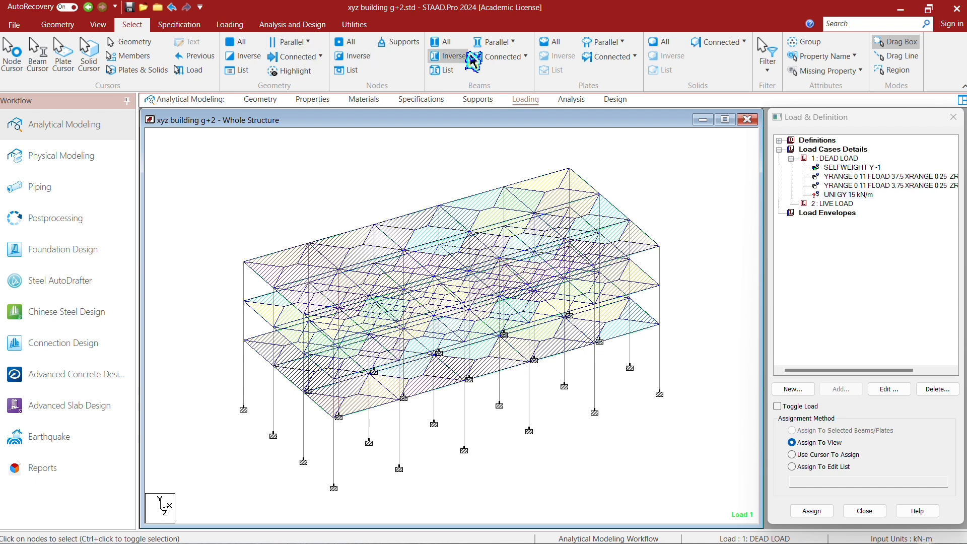
click(501, 47)
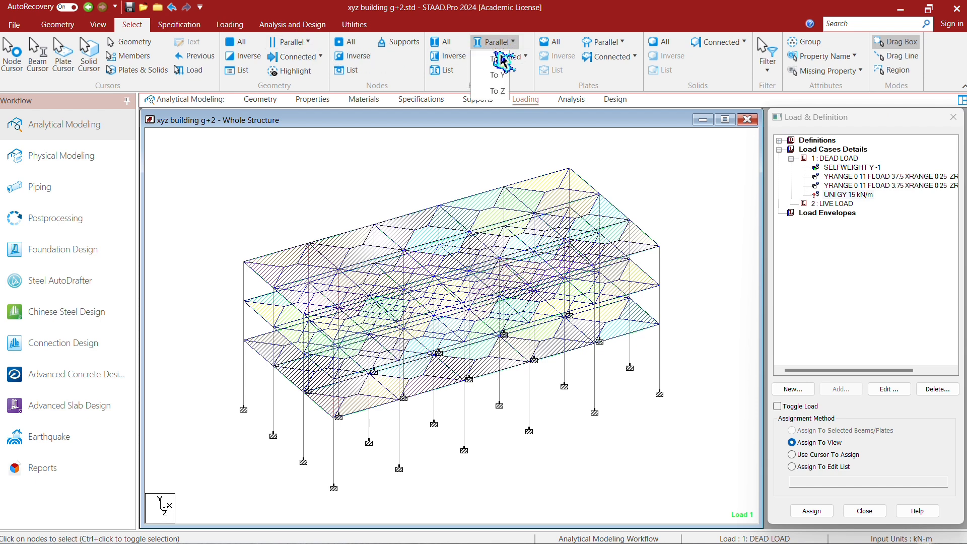
click(500, 62)
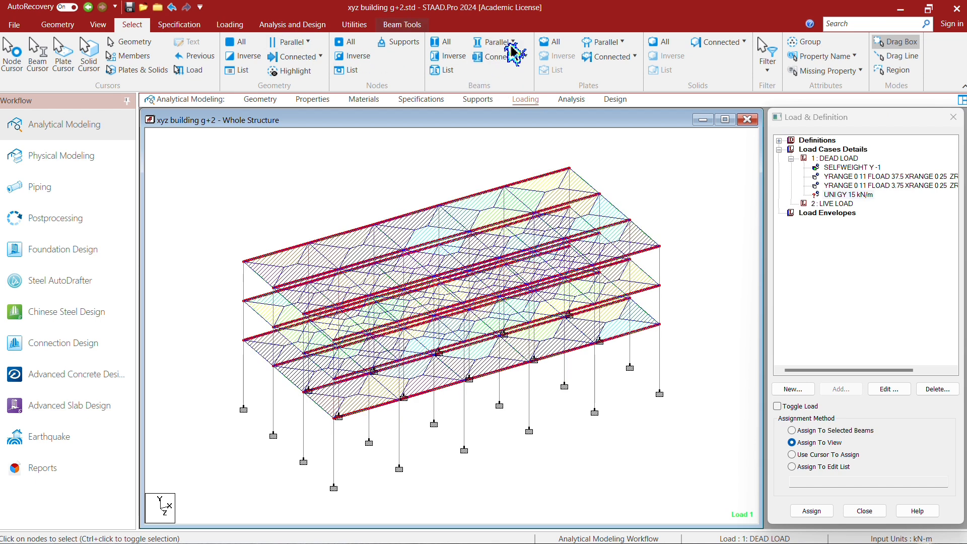
click(502, 49)
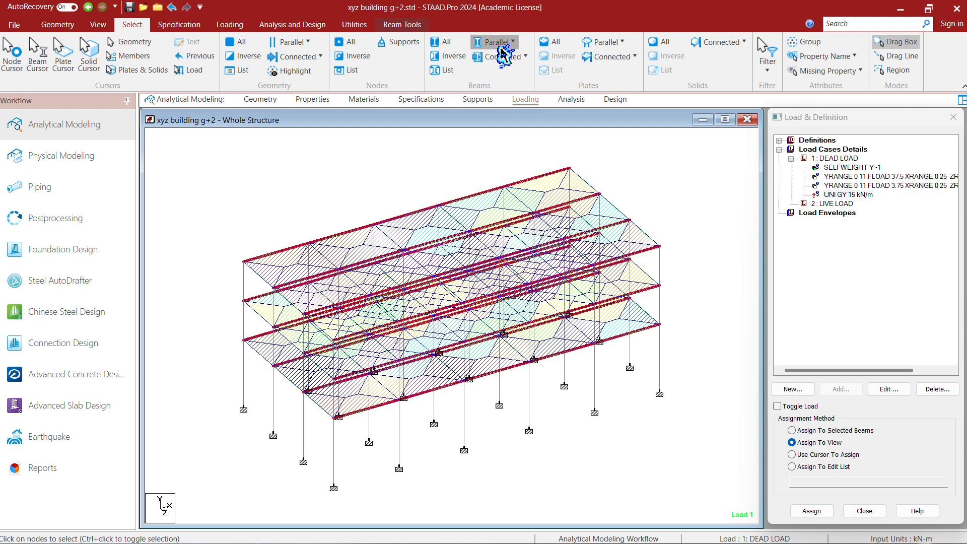
click(497, 90)
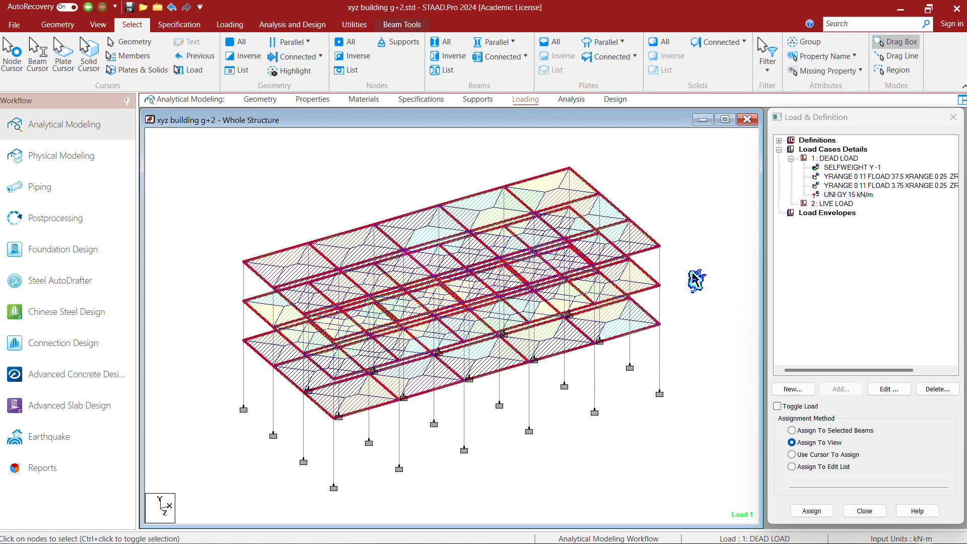
click(694, 280)
- In the front view, select the beams of the two lower floor levels and assign the 15 kN/m uniform load to them
click(99, 24)
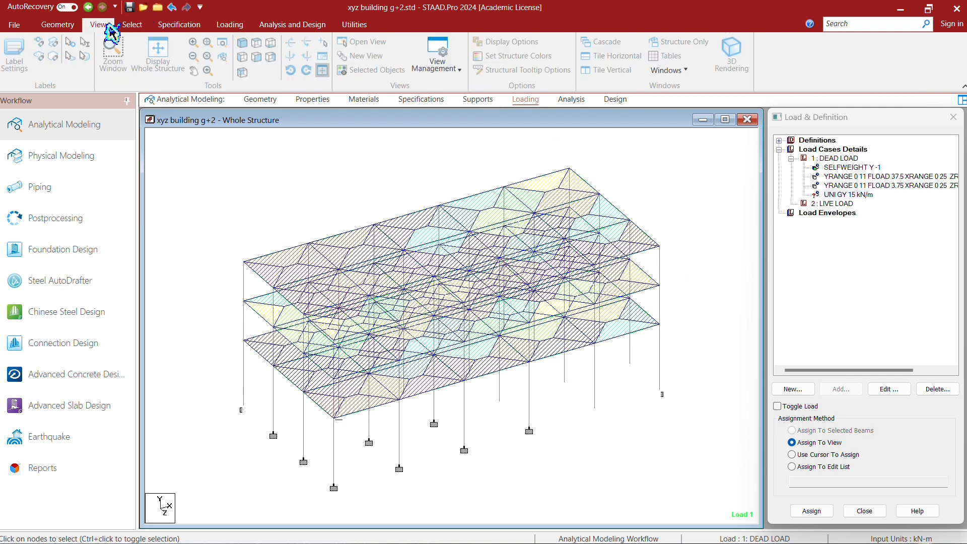
click(261, 75)
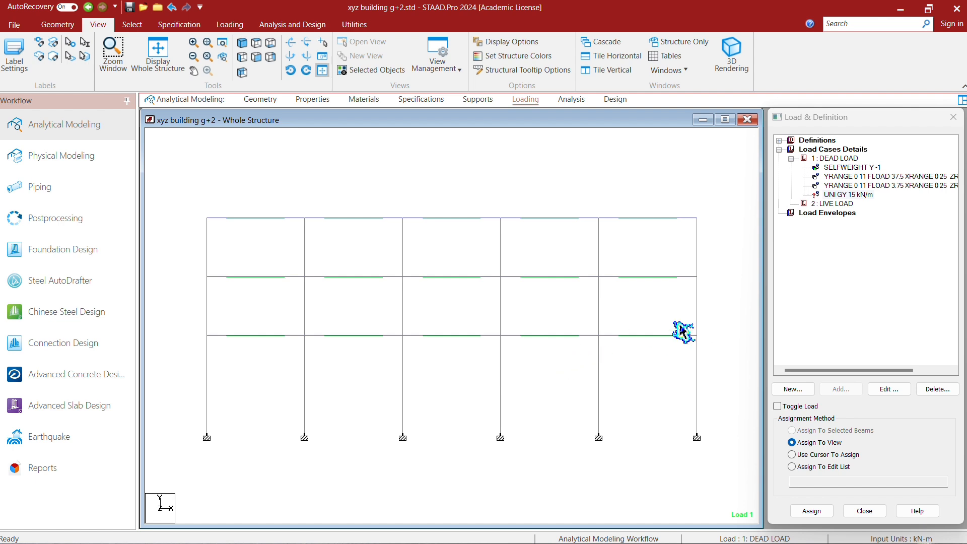
drag(712, 320, 494, 347)
click(167, 345)
drag(191, 322, 745, 382)
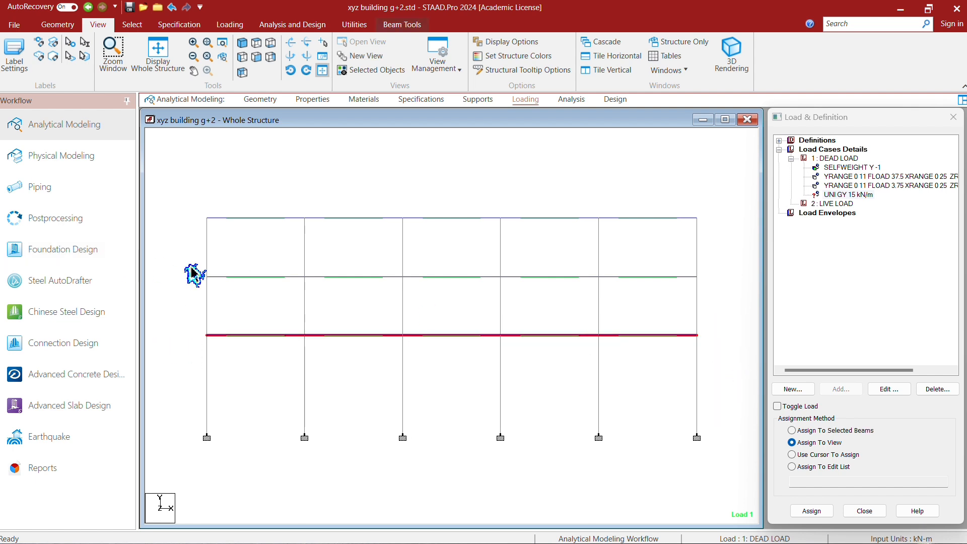
drag(191, 263, 722, 292)
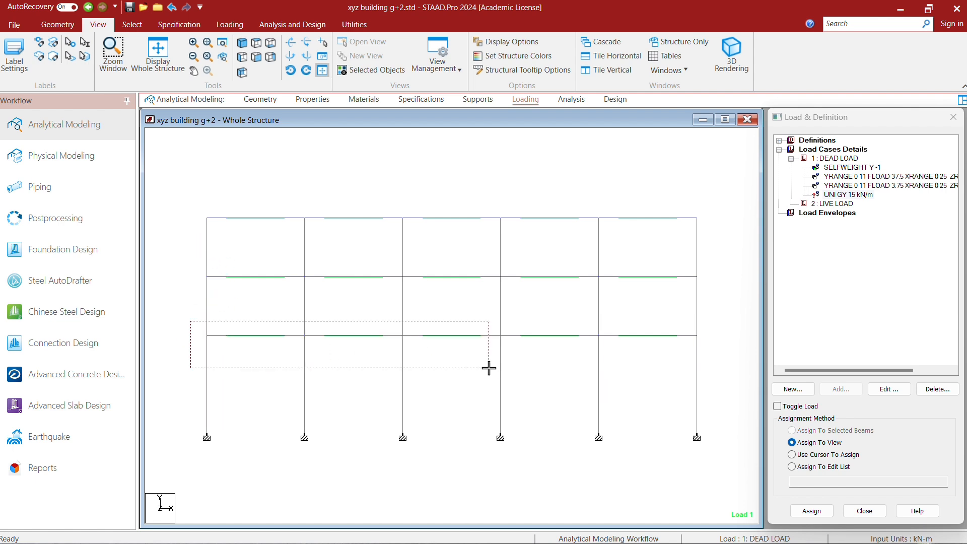
drag(489, 368, 708, 371)
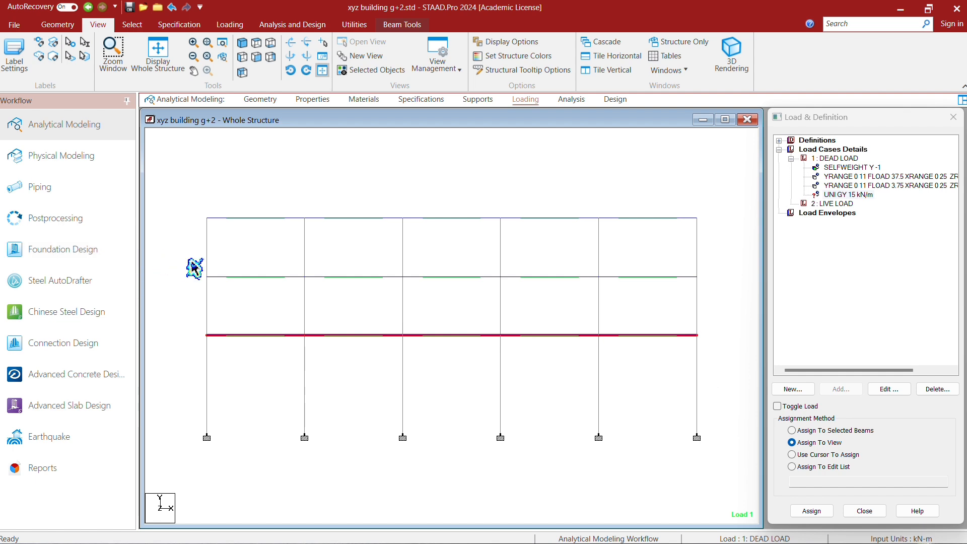
ctrl+drag(190, 262, 732, 292)
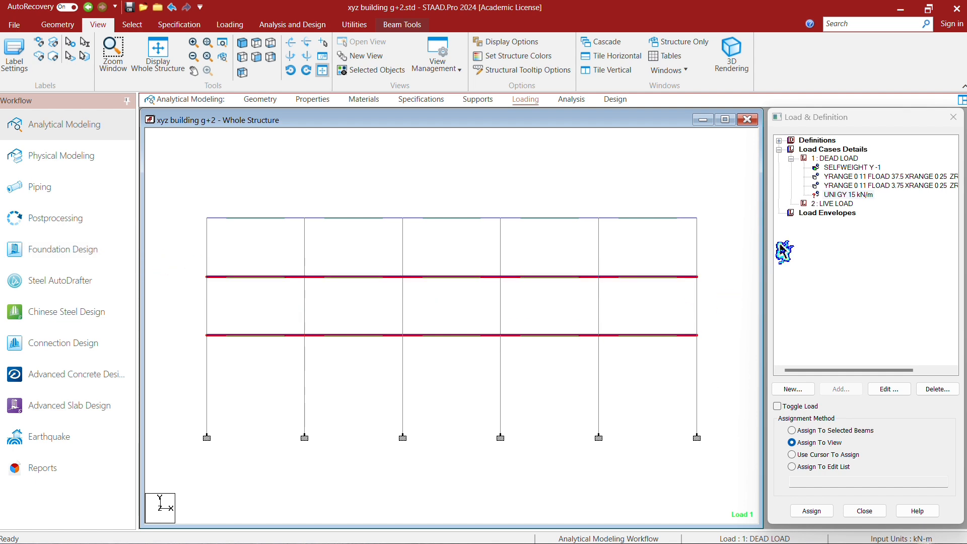
click(836, 431)
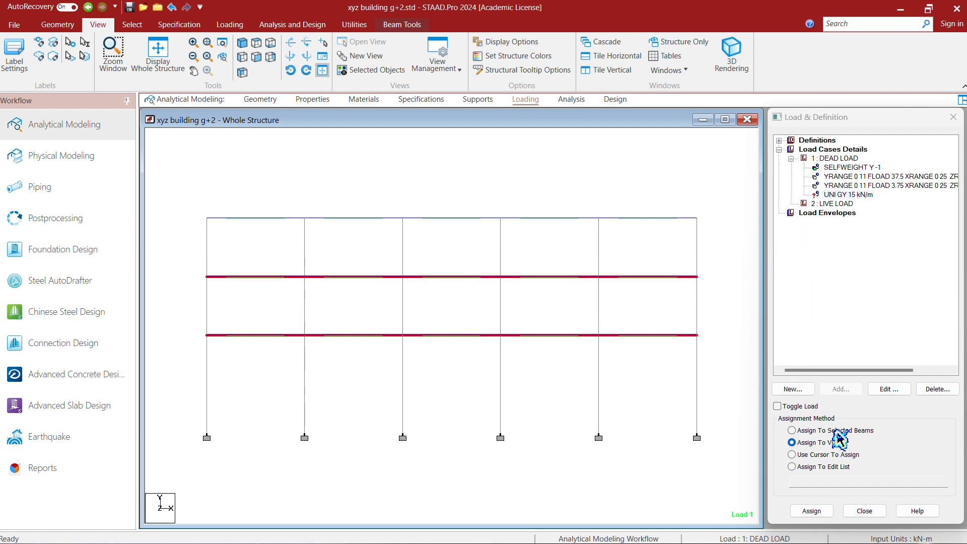
click(817, 511)
click(873, 358)
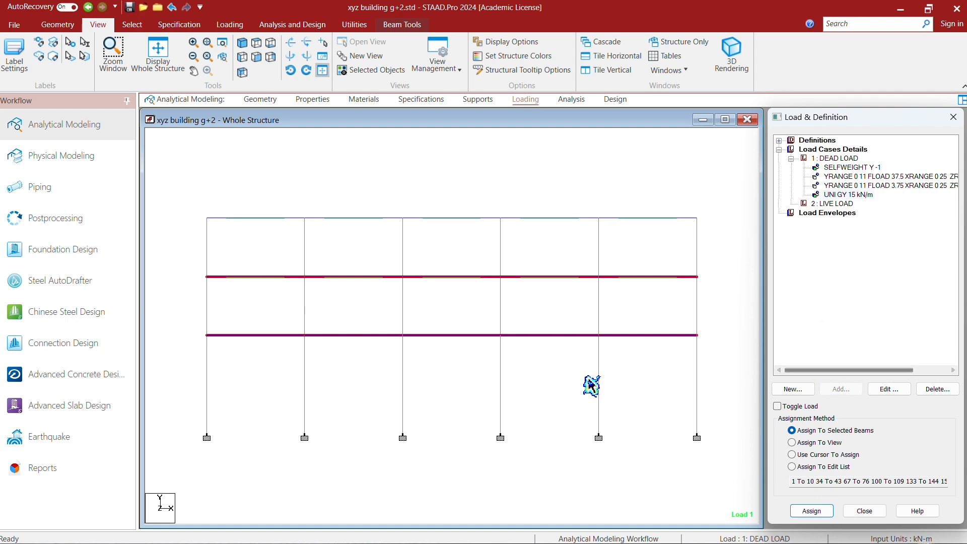
- Display the loading diagram of the dead load case and examine the direction of the loads
click(530, 101)
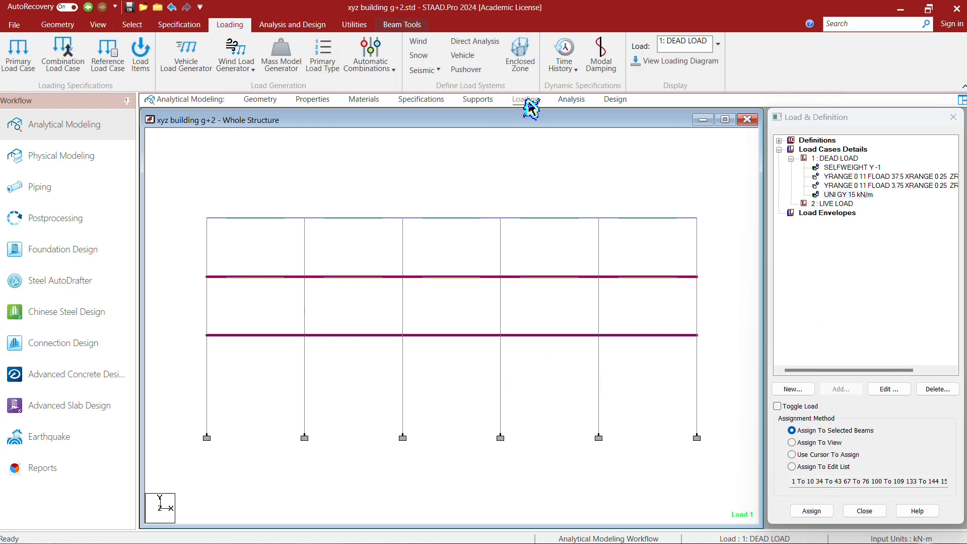
click(675, 61)
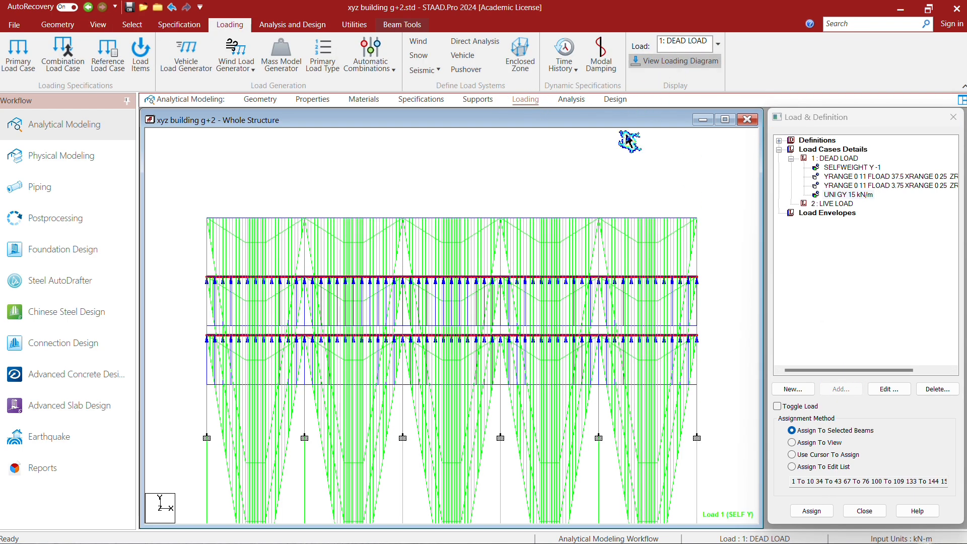
scroll(594, 229, down, 7)
scroll(565, 314, up, 1)
scroll(567, 317, up, 2)
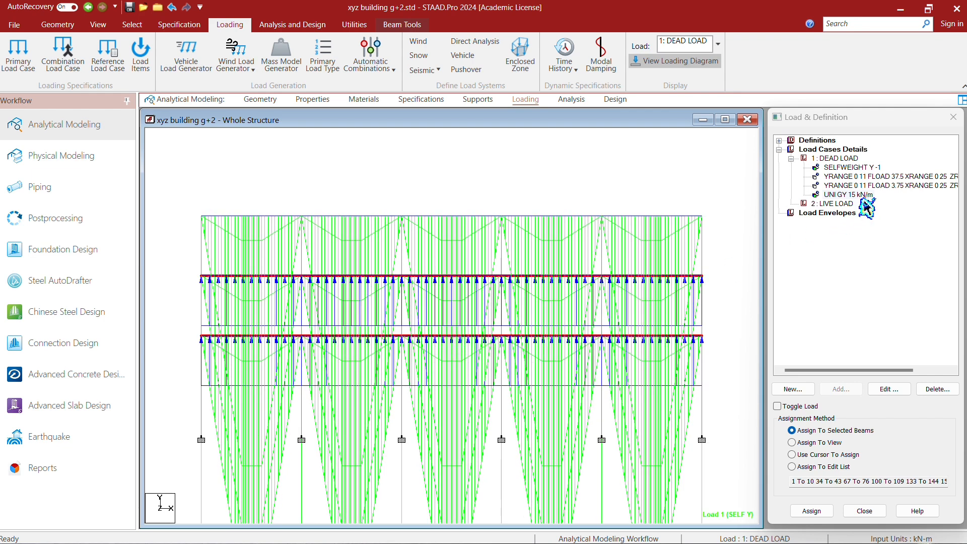
- Set the uniform member load's force to -15 kN/m in the GY direction
click(887, 389)
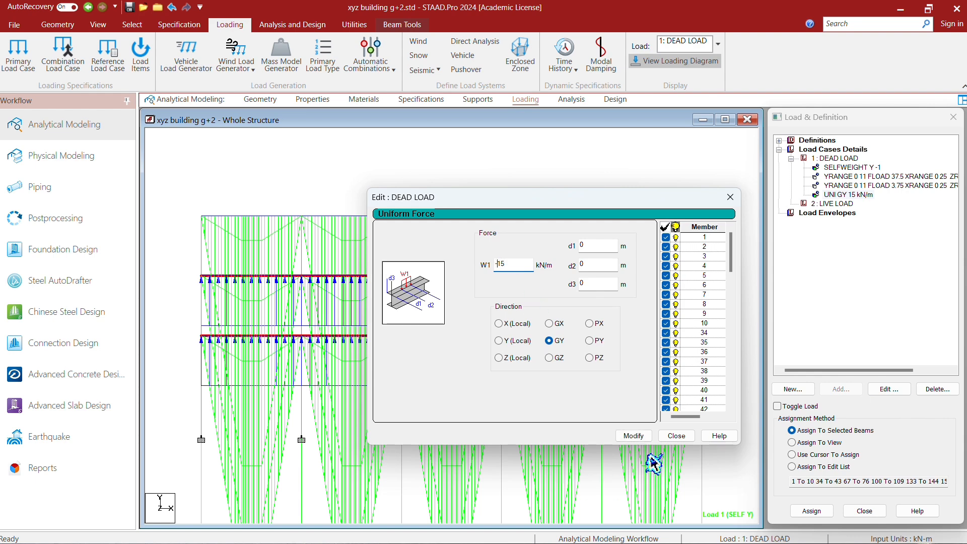
click(634, 436)
click(676, 437)
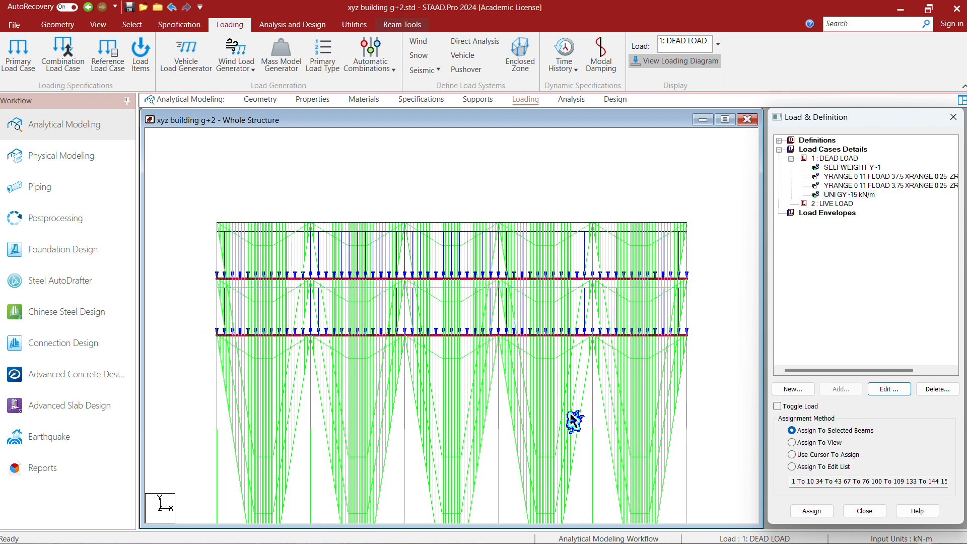
- Try a pressure of -37.5 kN/m2 for the first floor load in the dead load case
click(859, 177)
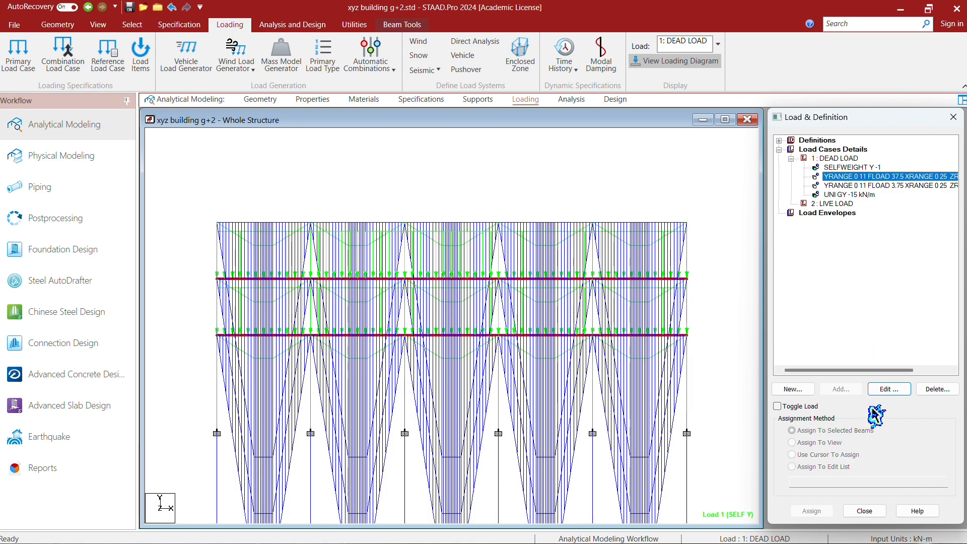
click(899, 389)
click(489, 235)
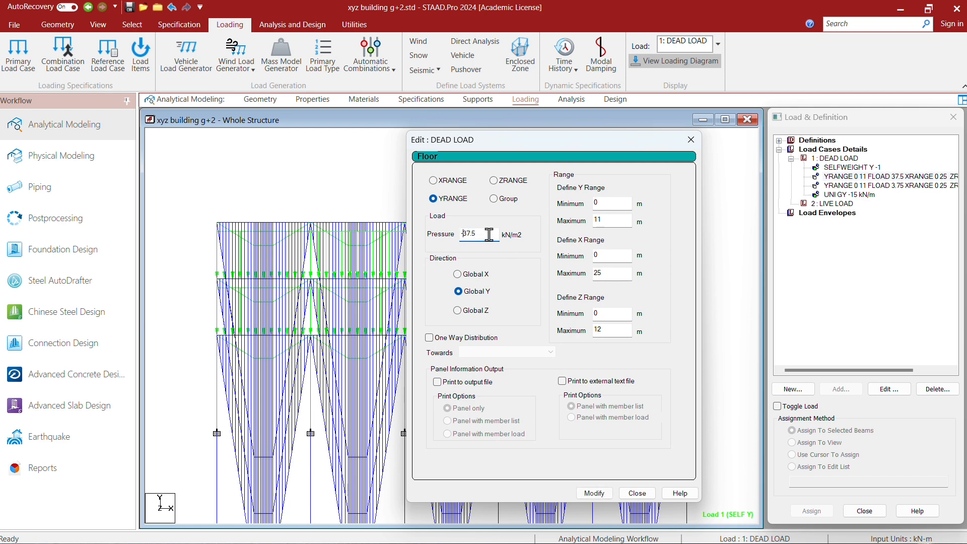
click(605, 494)
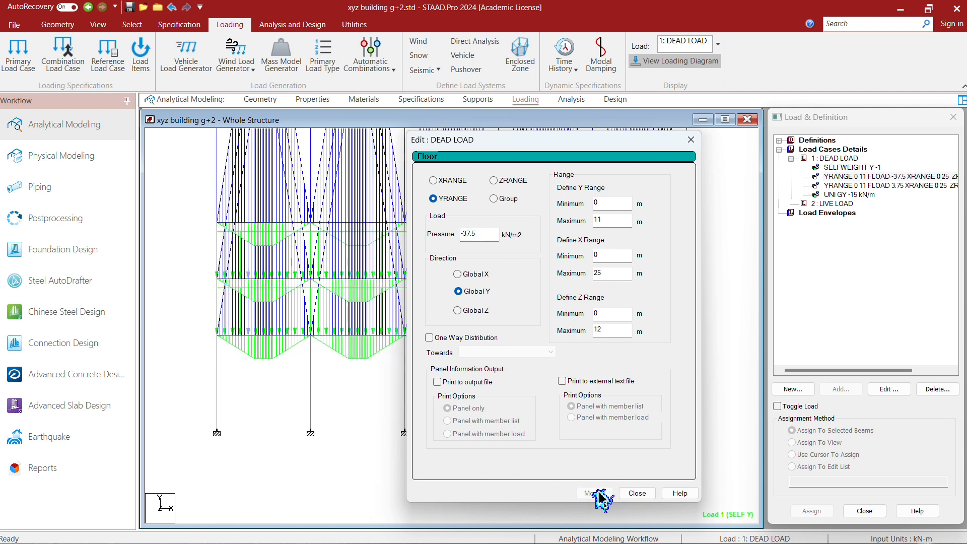
click(650, 495)
- Restore the first floor load's pressure to 37.5 kN/m2
click(877, 177)
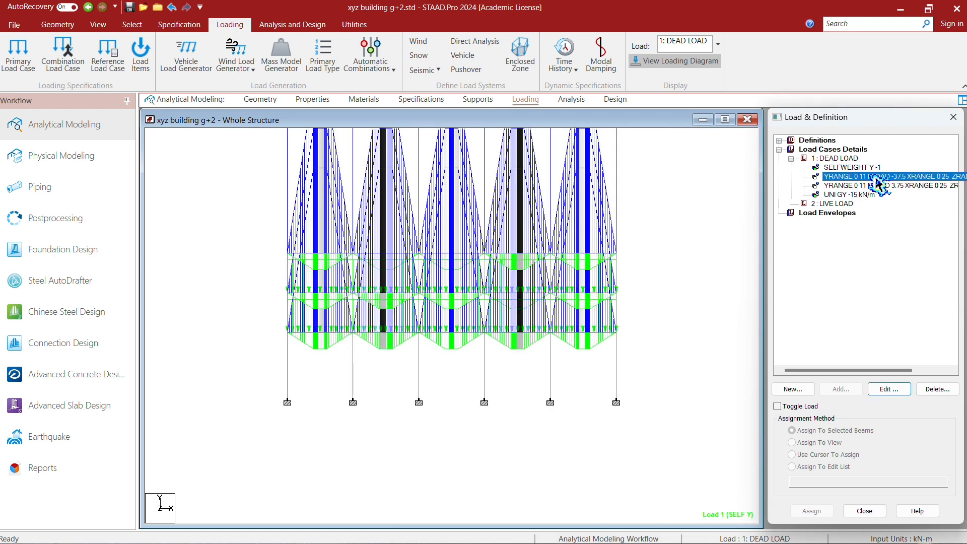
click(889, 389)
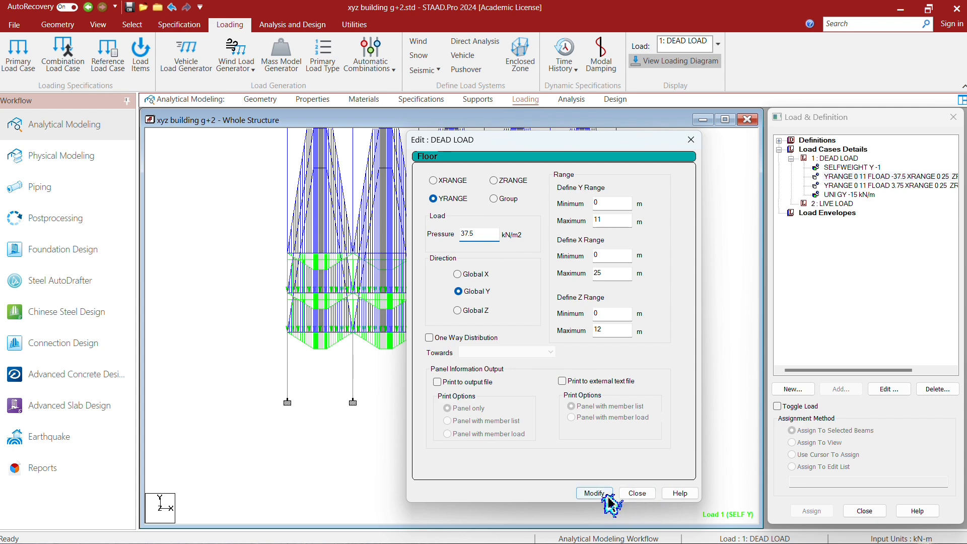
click(594, 493)
click(637, 493)
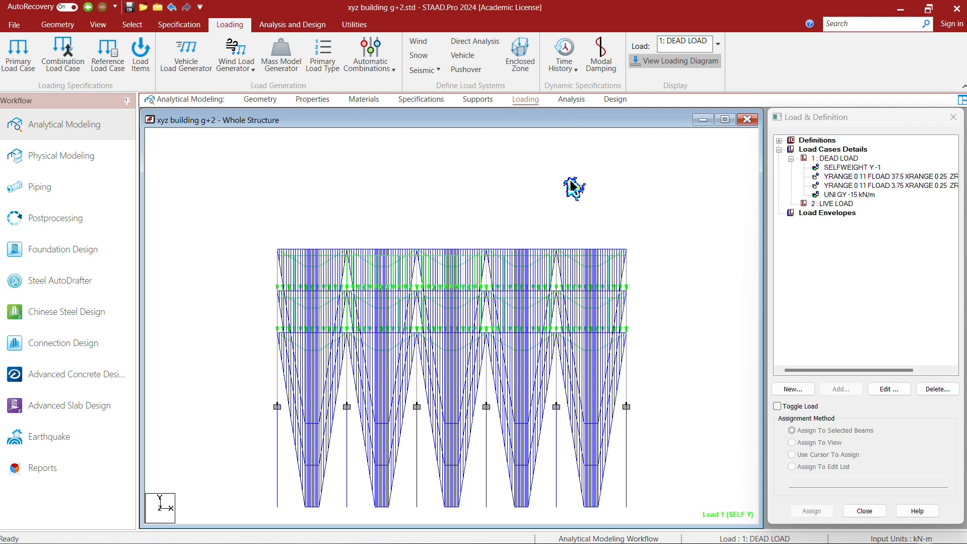
- Add a 3 kN/m2 Global Y floor load to the live load case with ranges Y 0–11 m, X 0–25 m and Z 0–12 m
click(836, 204)
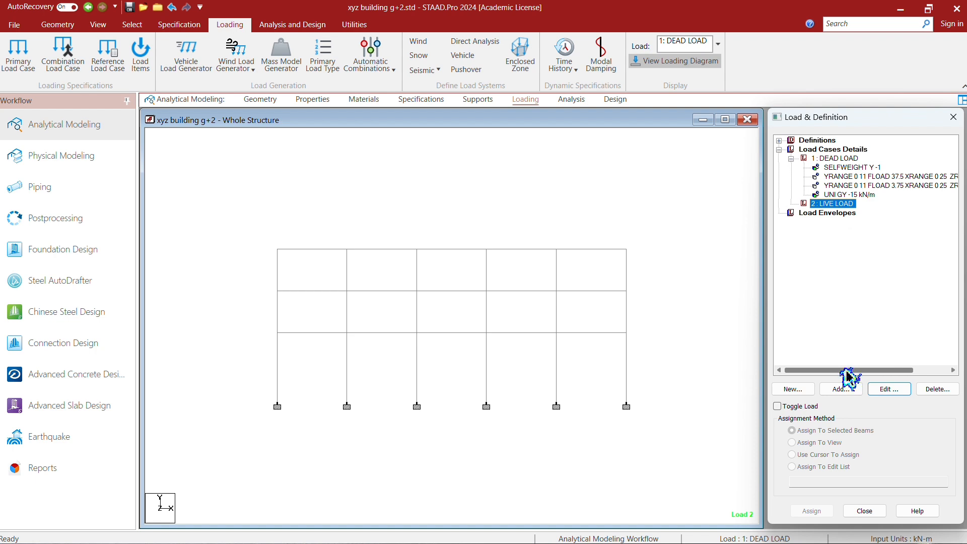
click(841, 389)
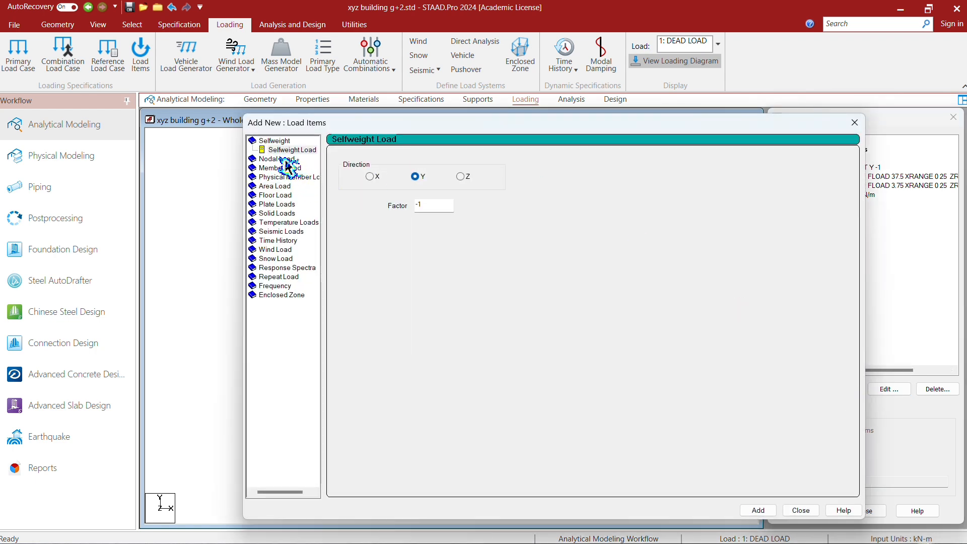
click(280, 196)
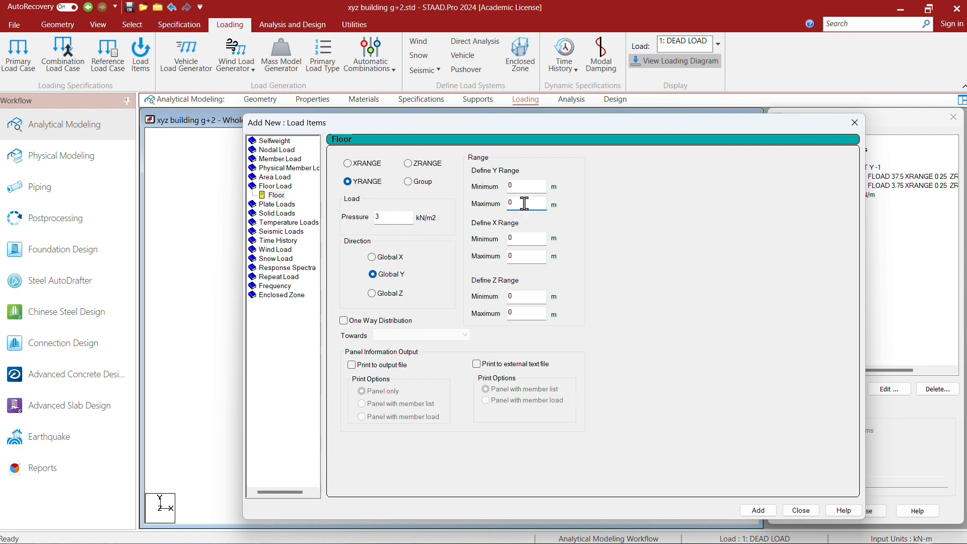
key(BackSpace)
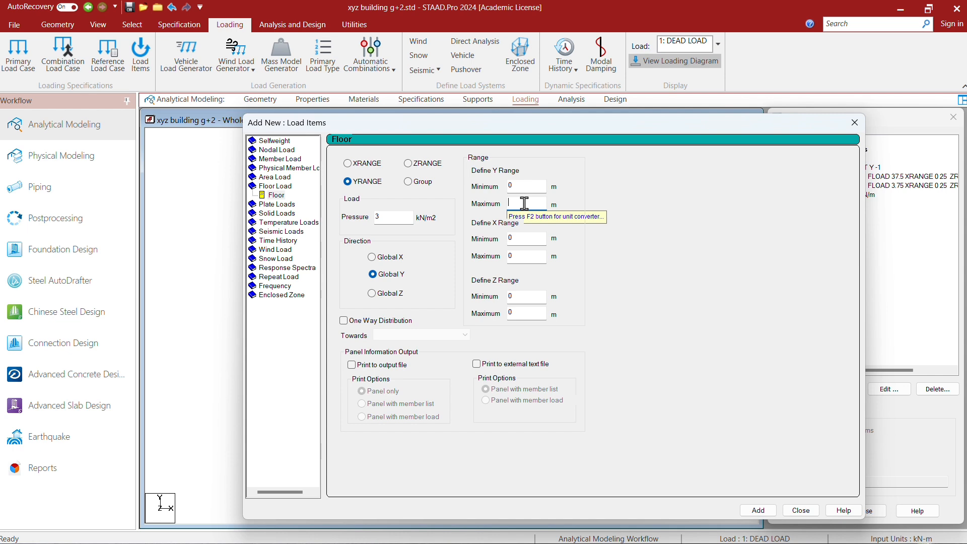
text(11)
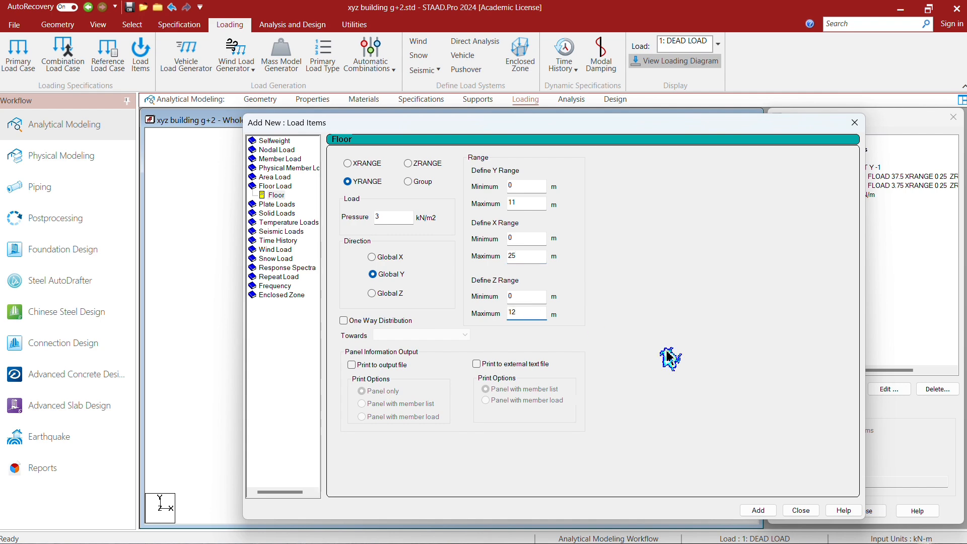
click(762, 514)
click(800, 510)
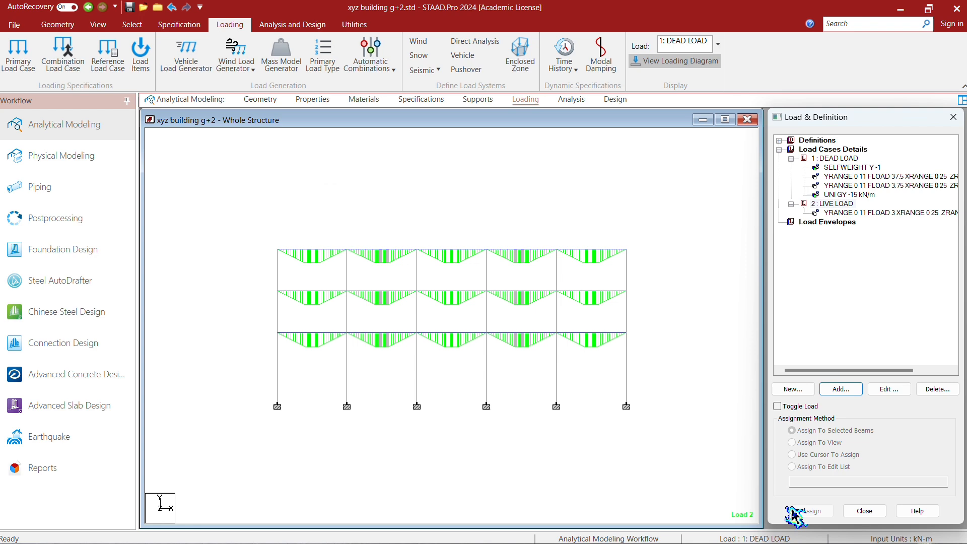
- Examine the live load case's floor load on the structure and review its pressure and range settings
click(902, 214)
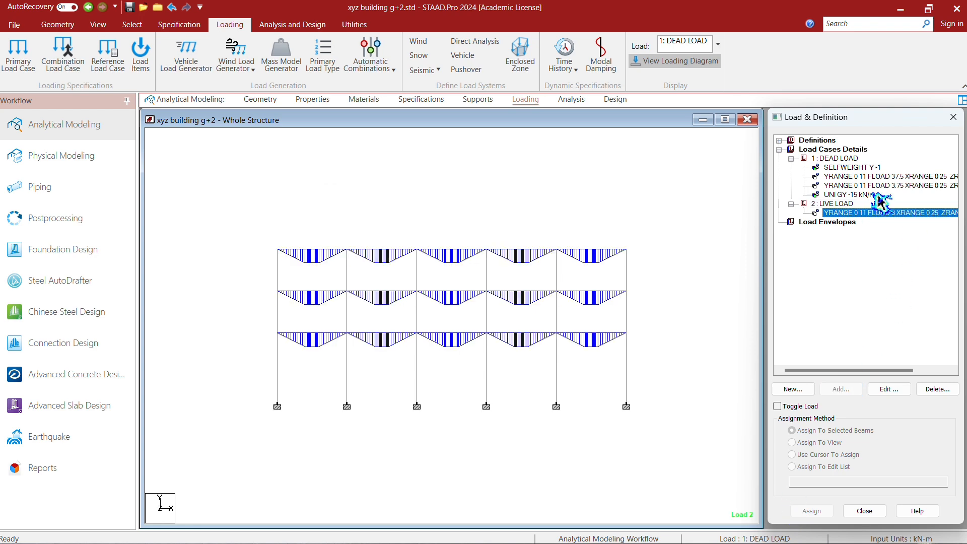
click(887, 186)
double_click(883, 212)
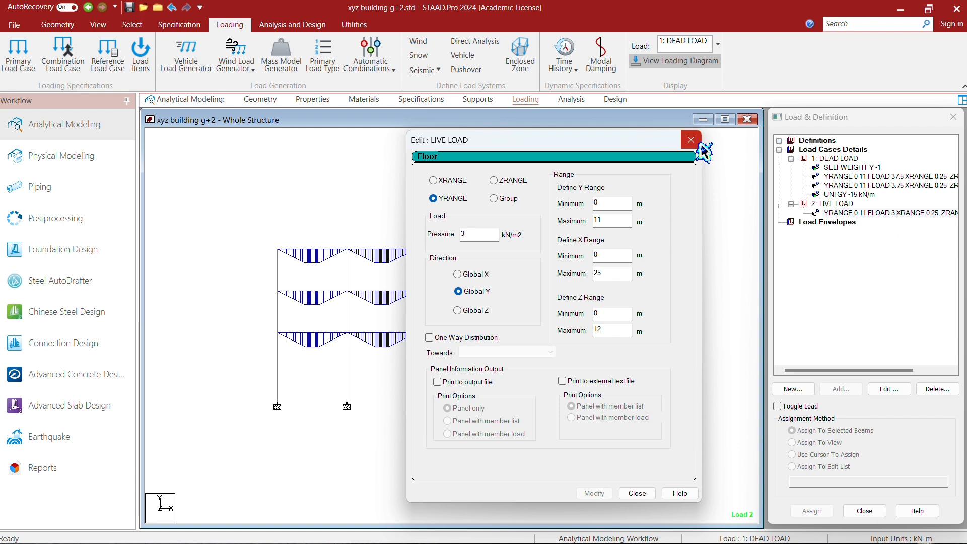
click(698, 143)
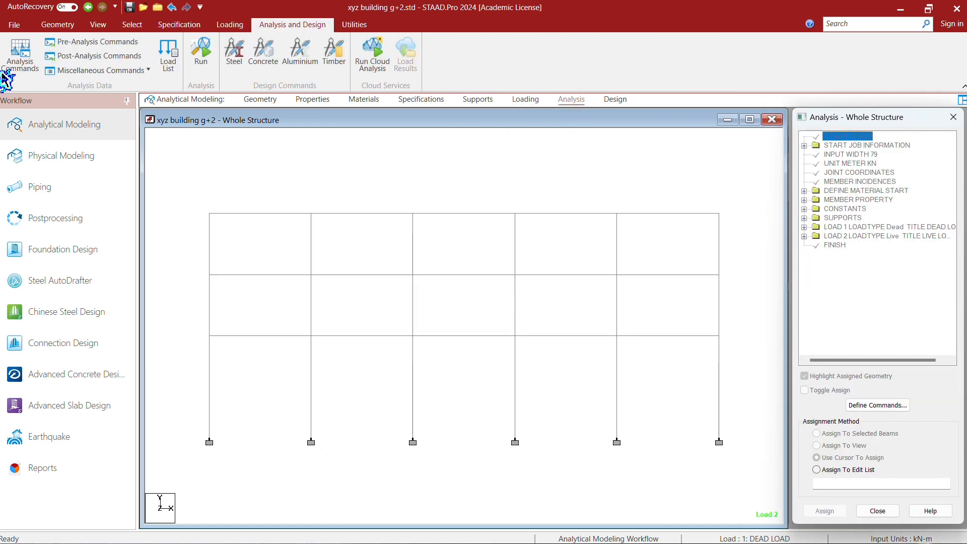
- Add a Perform Analysis command with the No Print option to the whole structure
click(102, 26)
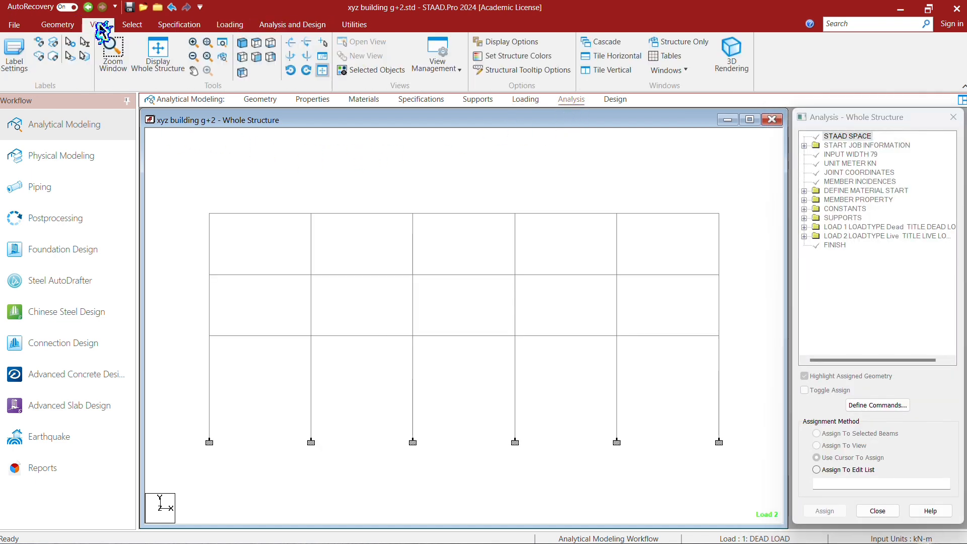
click(256, 57)
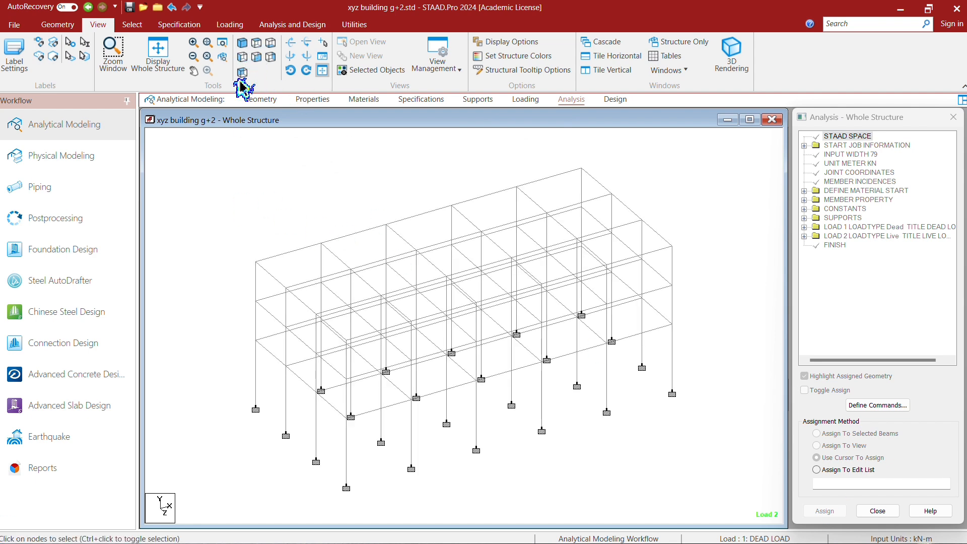
click(302, 25)
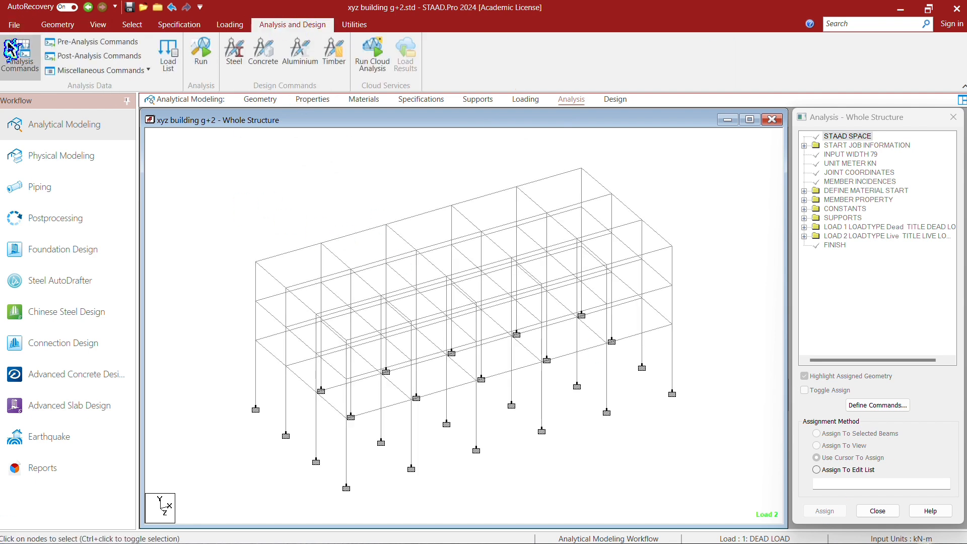
click(20, 57)
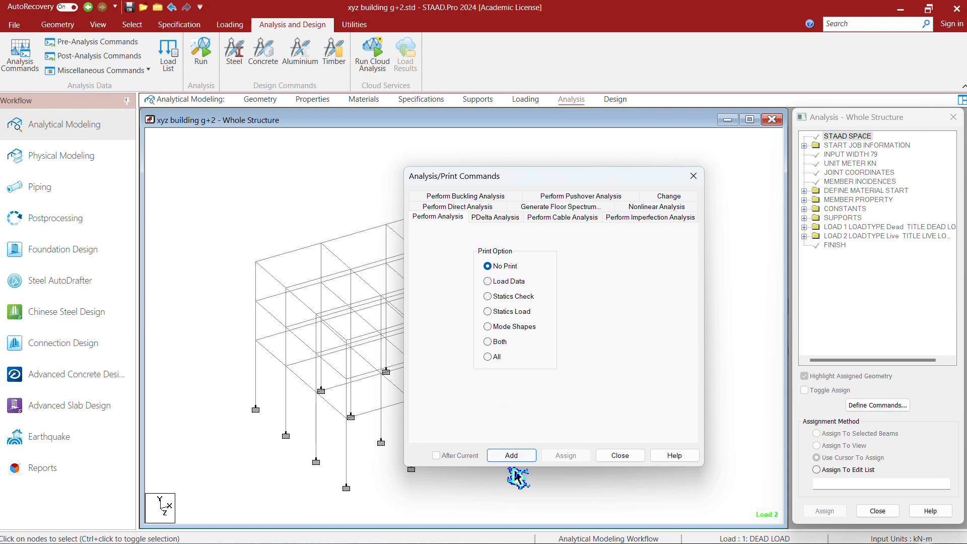
click(512, 456)
click(623, 457)
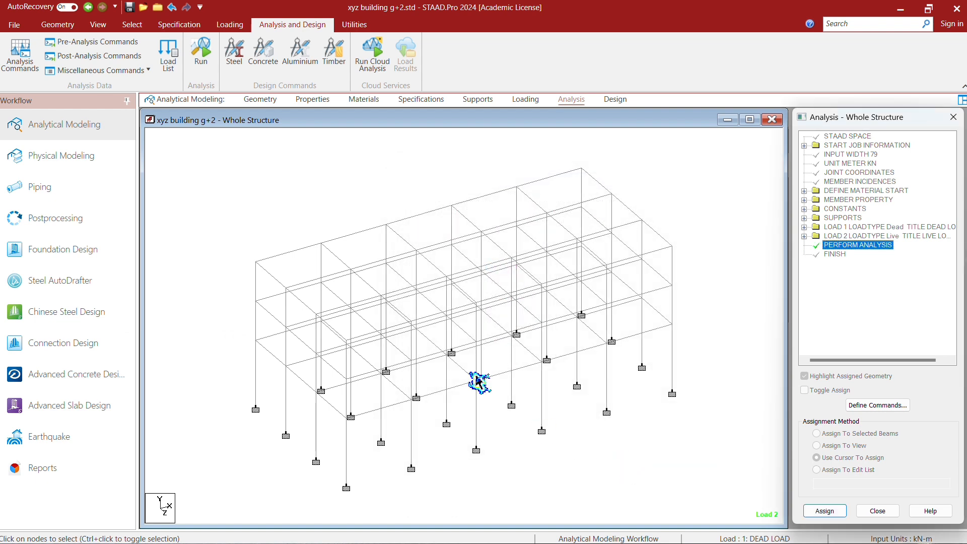
- Save the model, run the analysis and go to post-processing with the dead and live load cases selected
click(201, 50)
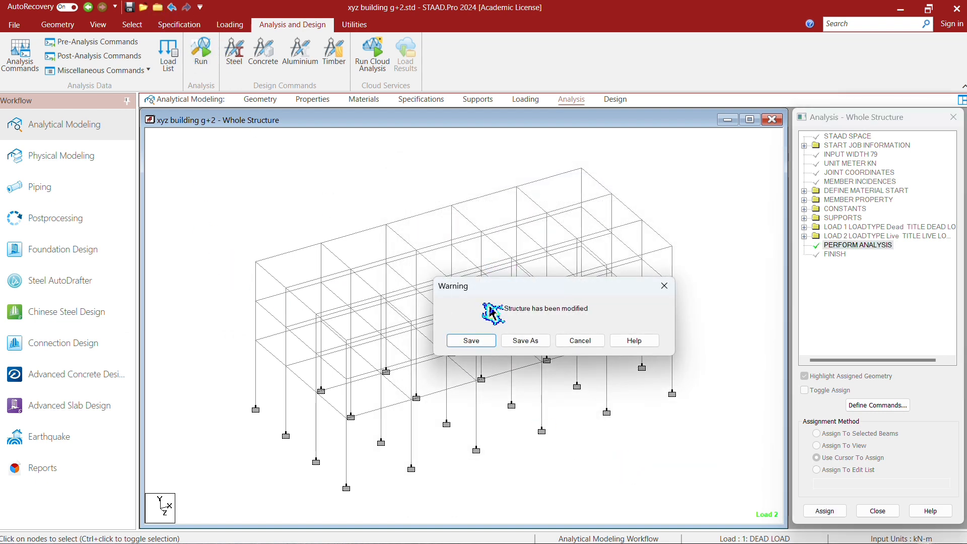
click(485, 342)
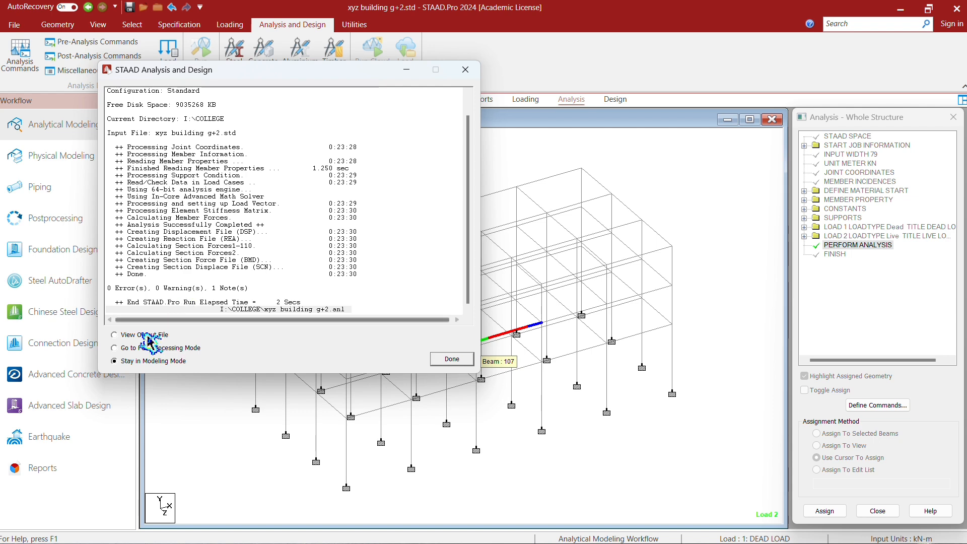
click(432, 360)
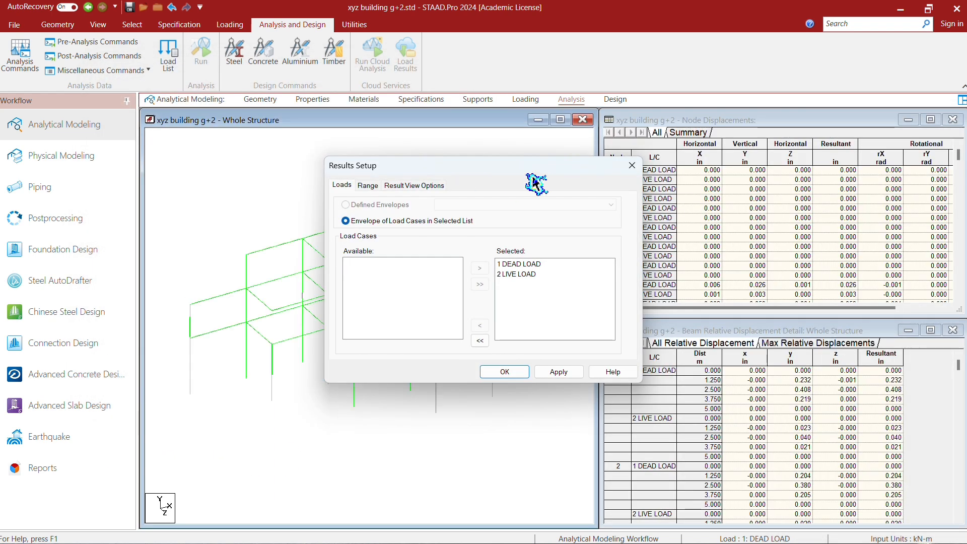
click(519, 375)
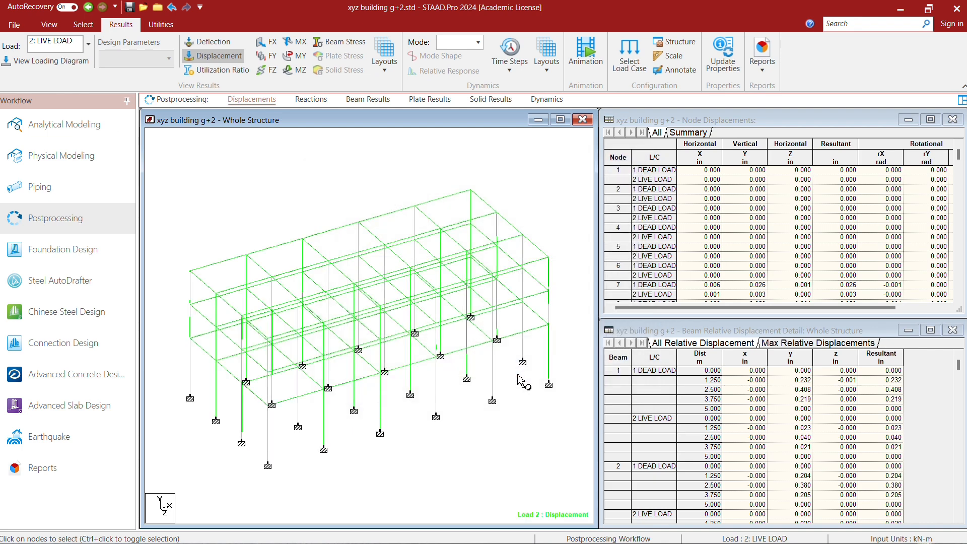
- Replace the displacement display with the FX, FY, FZ force and MX, MY, MZ moment diagrams for the live load case
click(214, 56)
click(266, 56)
click(303, 75)
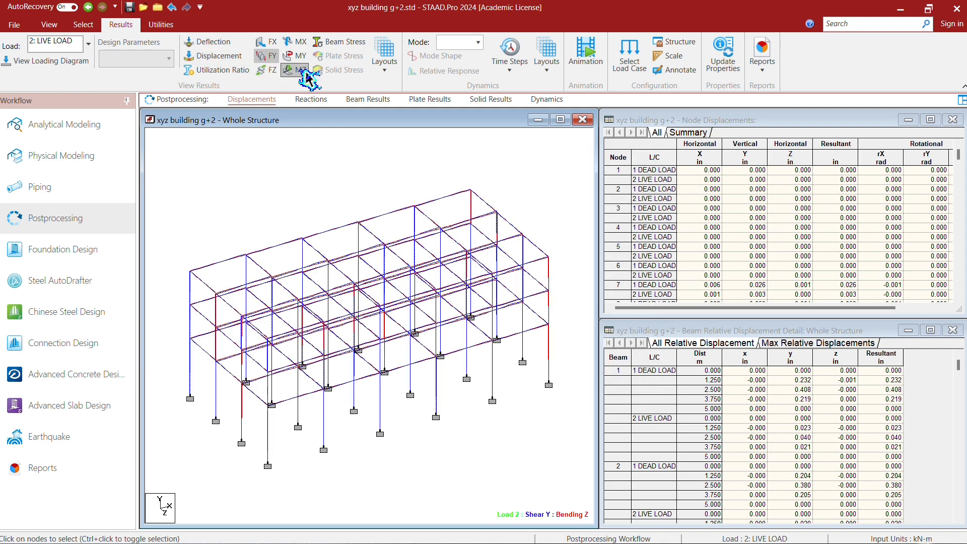
click(272, 46)
click(292, 43)
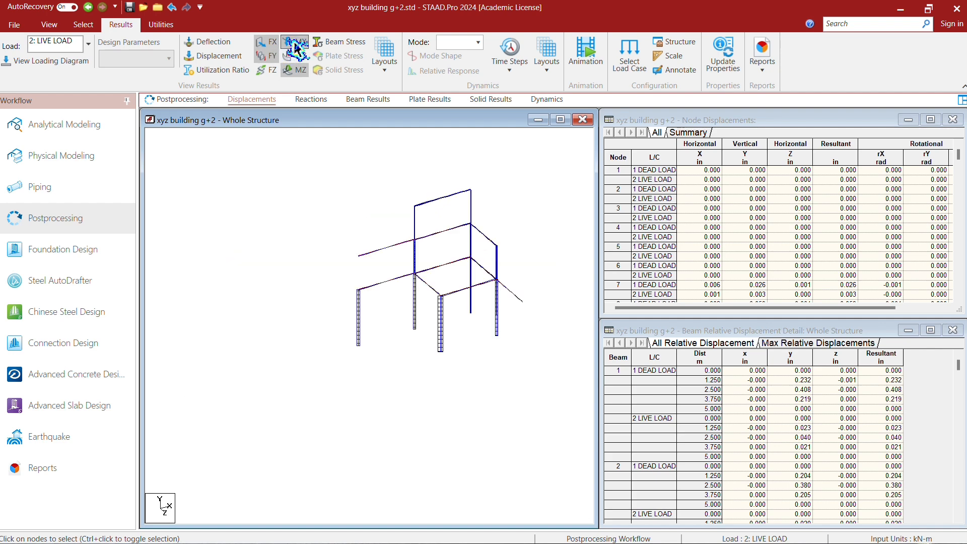
click(297, 58)
click(277, 70)
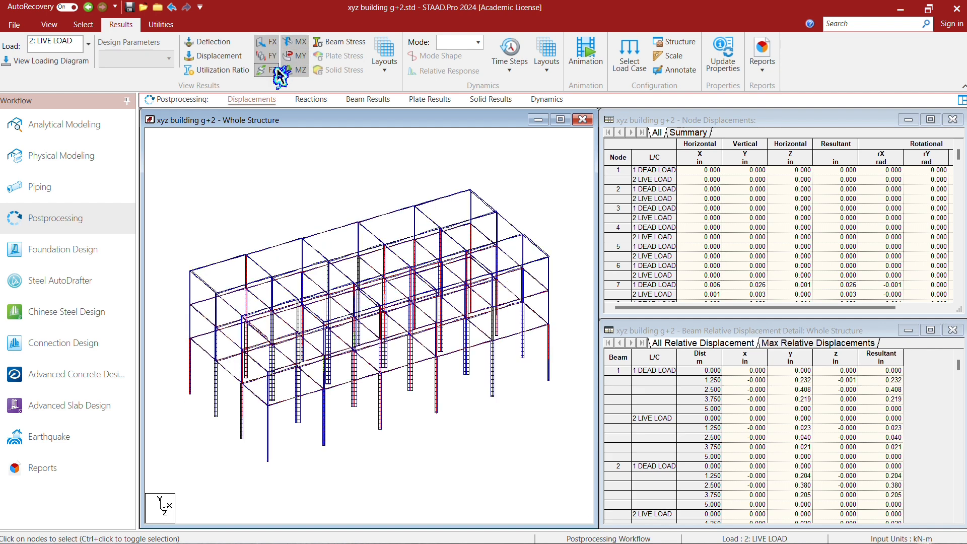
- Hide the force and moment diagrams and bring back the displacement display of the live load case
click(297, 68)
click(303, 53)
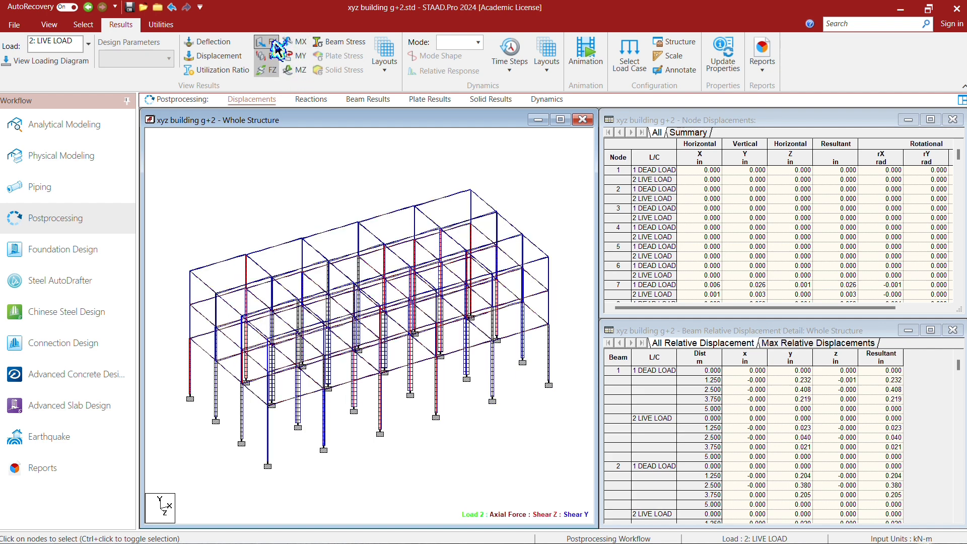
click(271, 44)
click(268, 57)
click(268, 70)
click(224, 71)
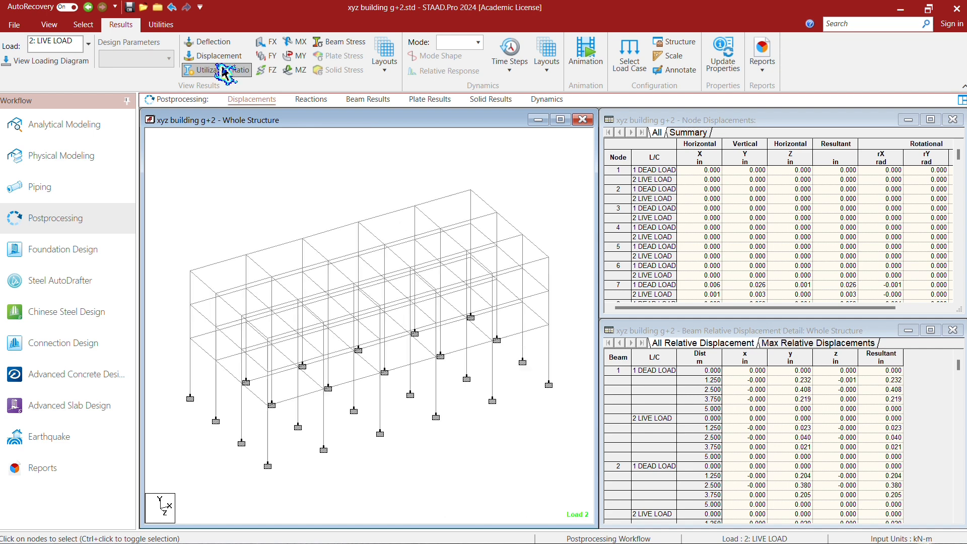
click(222, 57)
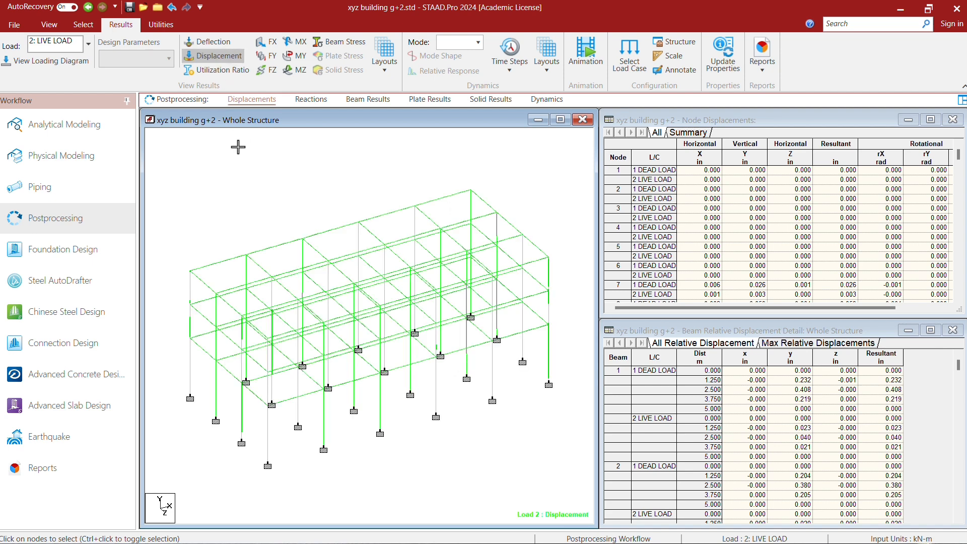
- Return to analytical modeling and set the concrete design code to IS456
click(88, 127)
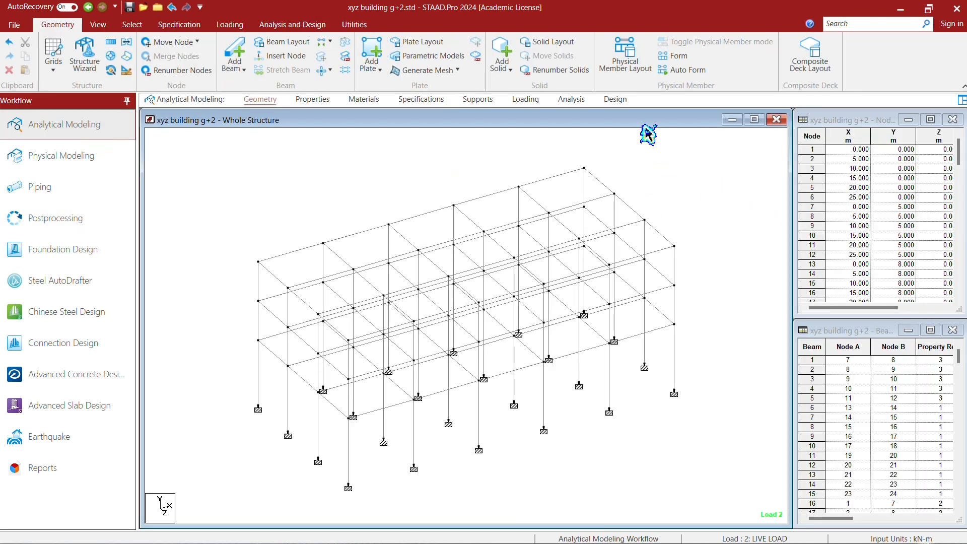
click(611, 100)
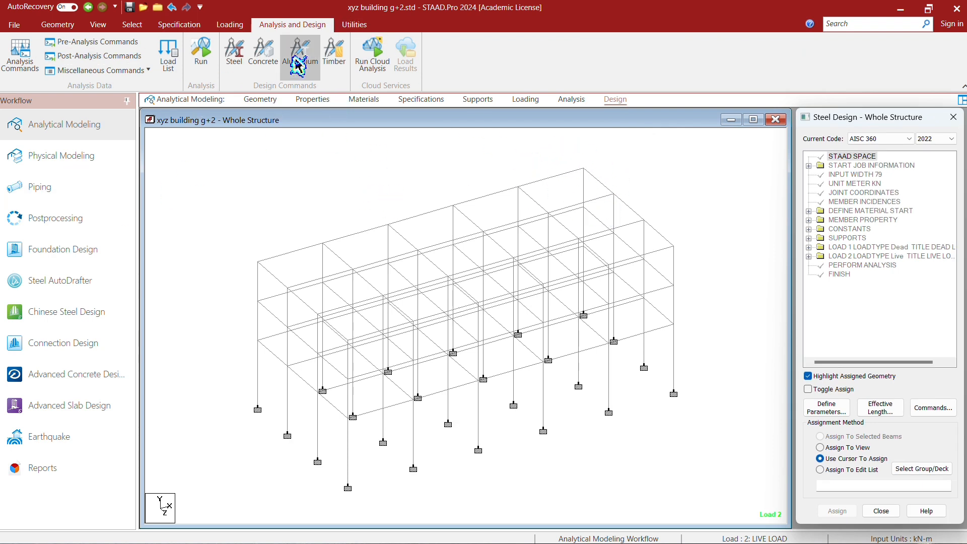
click(270, 62)
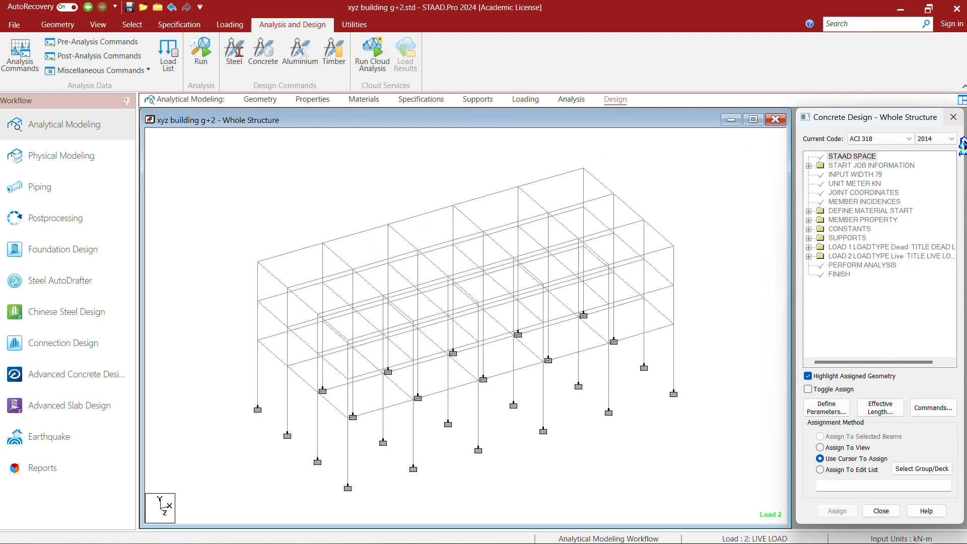
click(910, 140)
click(910, 150)
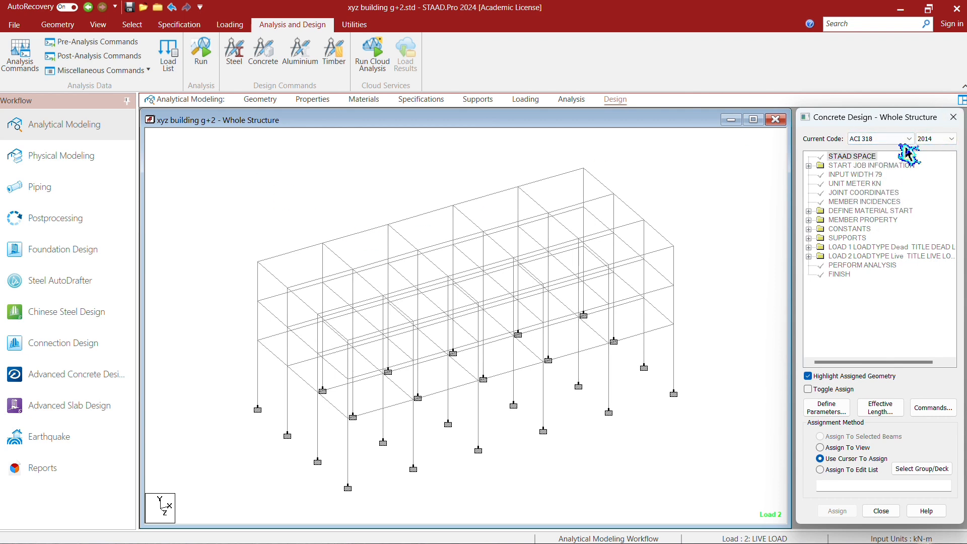
click(907, 141)
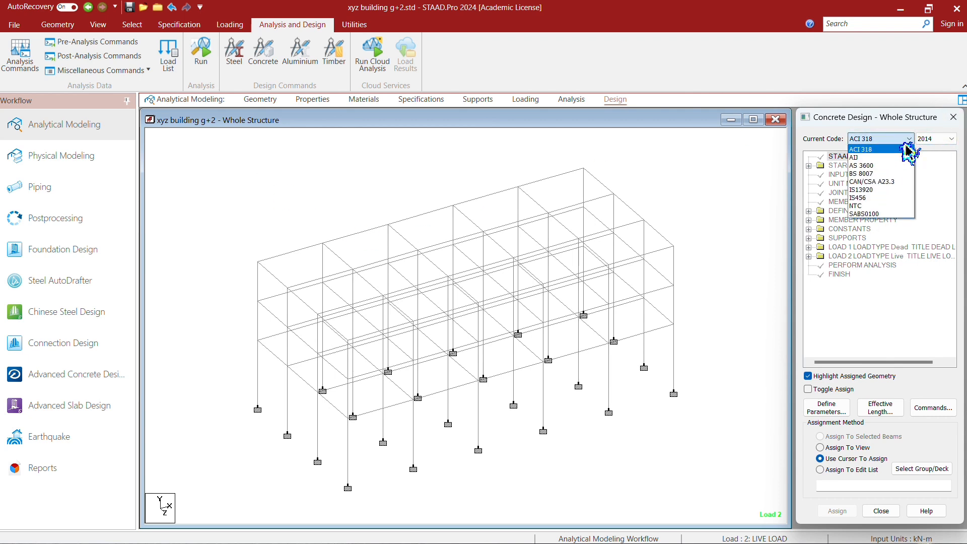
click(881, 198)
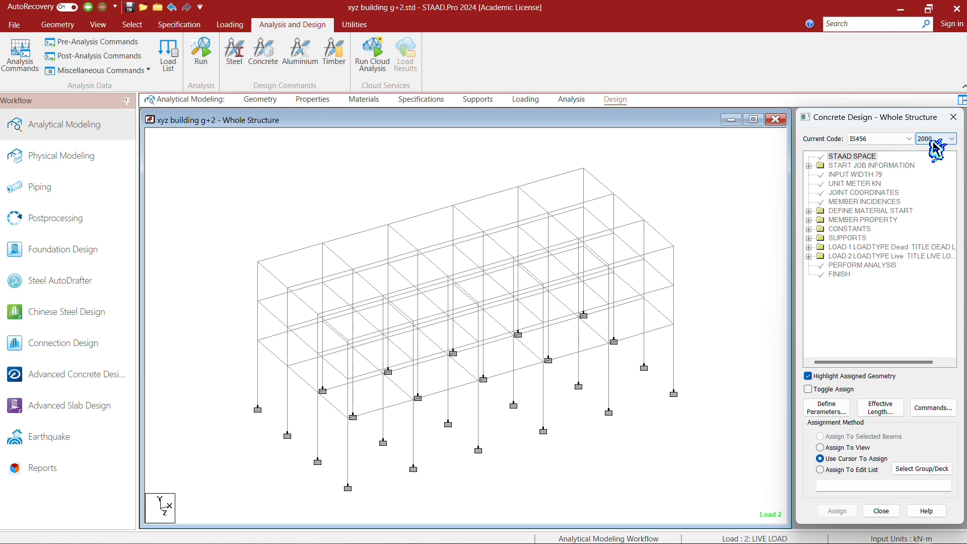
- Add the FC design parameter with a concrete compressive strength of 25000 kN/m2
click(836, 410)
scroll(384, 254, down, 3)
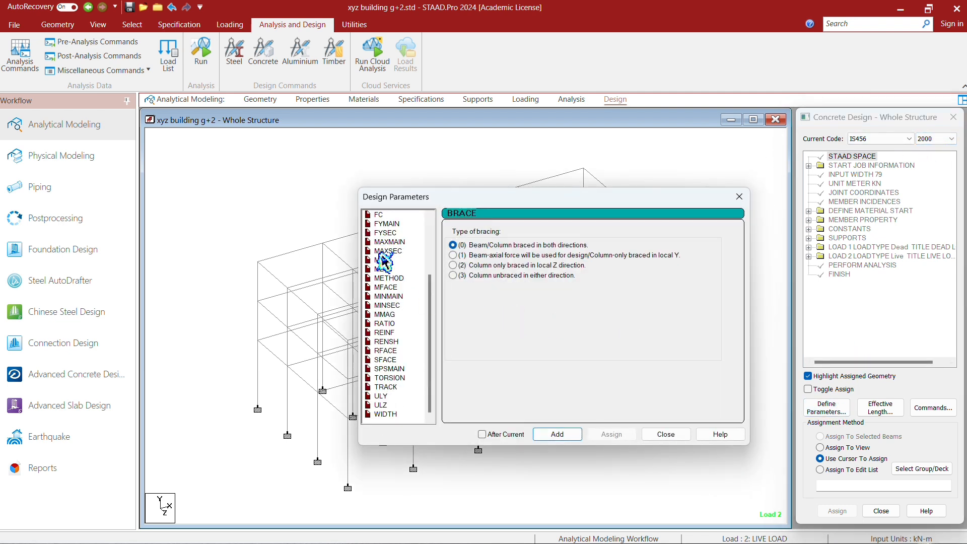
click(381, 216)
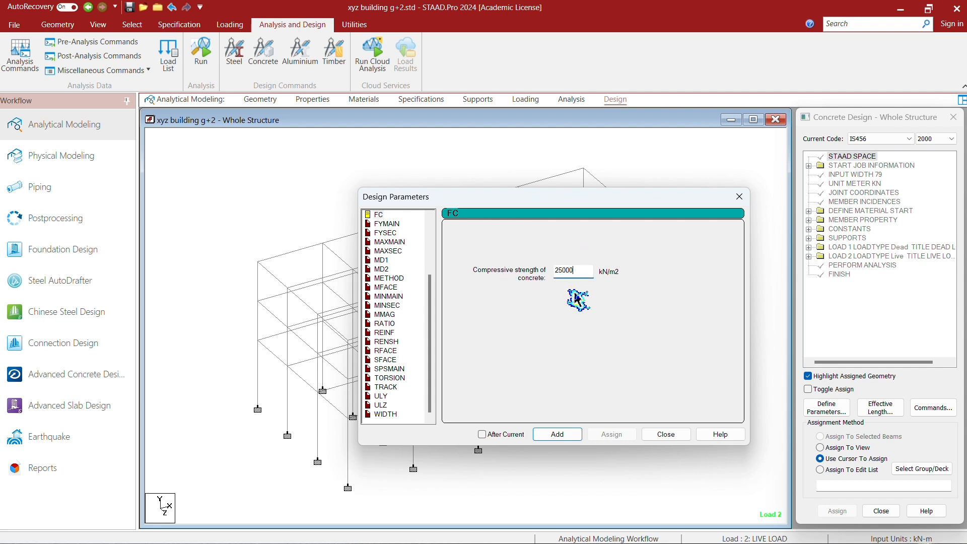
click(557, 434)
- Add the FYMAIN parameter with a main steel yield strength of 415000 kN/m2 and FYSEC with a shear steel yield strength of 250000 kN/m2
click(412, 225)
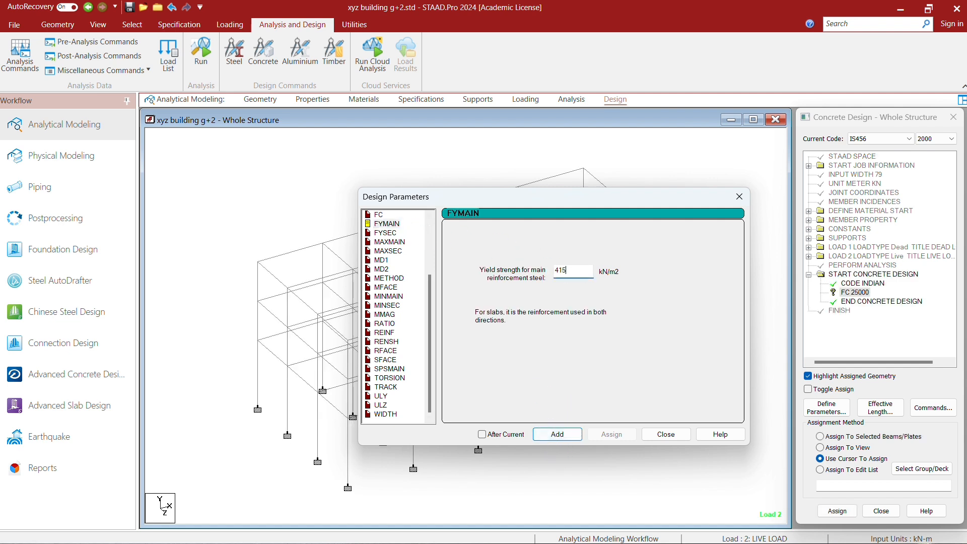
click(564, 435)
click(387, 233)
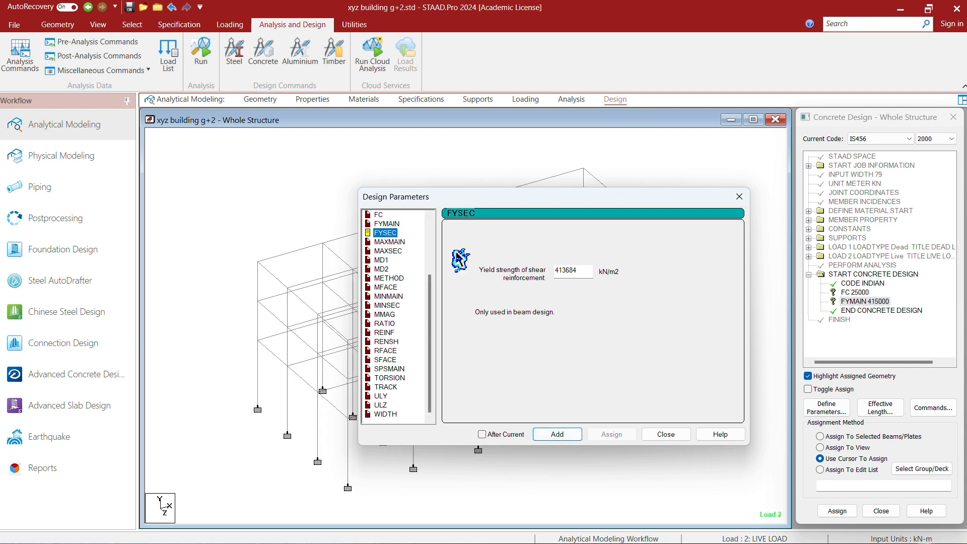
drag(585, 271, 570, 271)
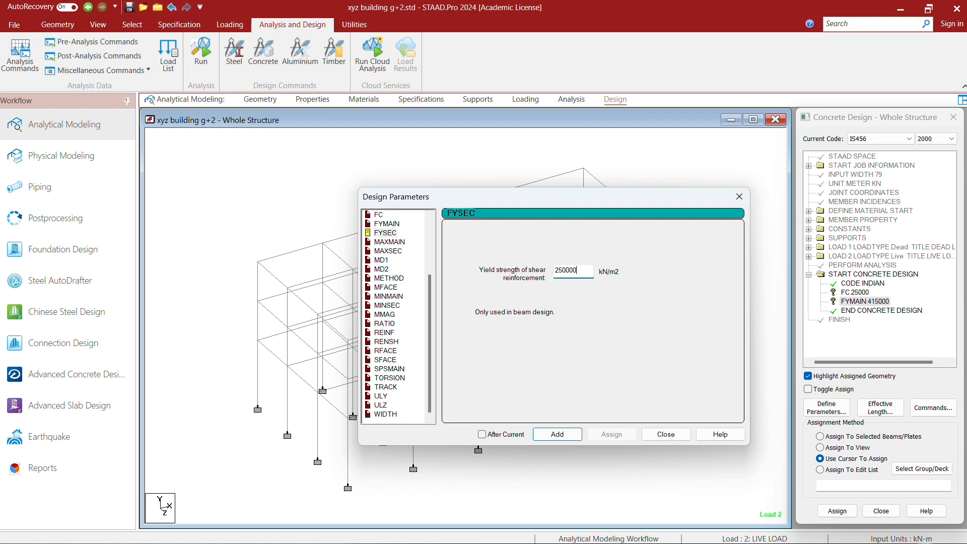
click(557, 434)
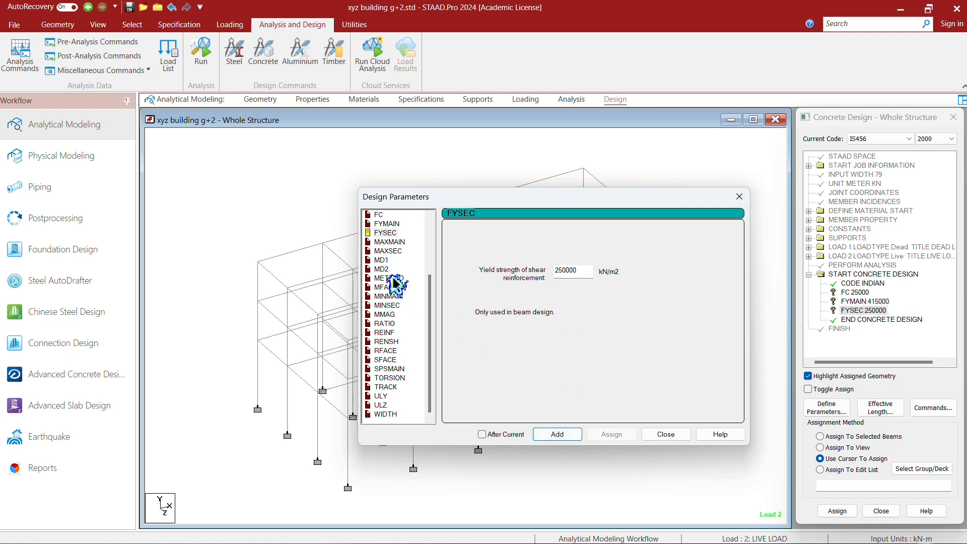
- Add the maximum bar size parameters, MAXMAIN 20 mm for main and MAXSEC 16 mm for secondary reinforcement
click(391, 244)
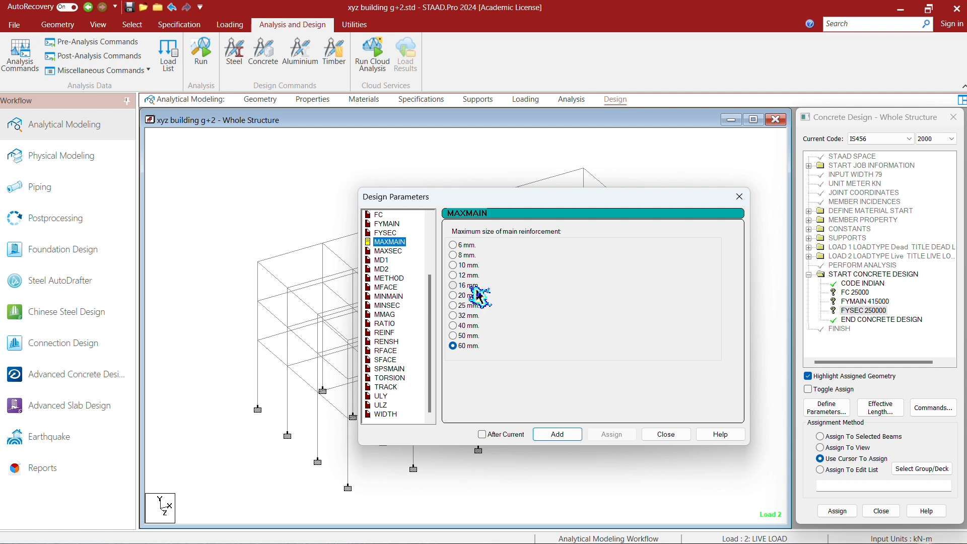
click(463, 296)
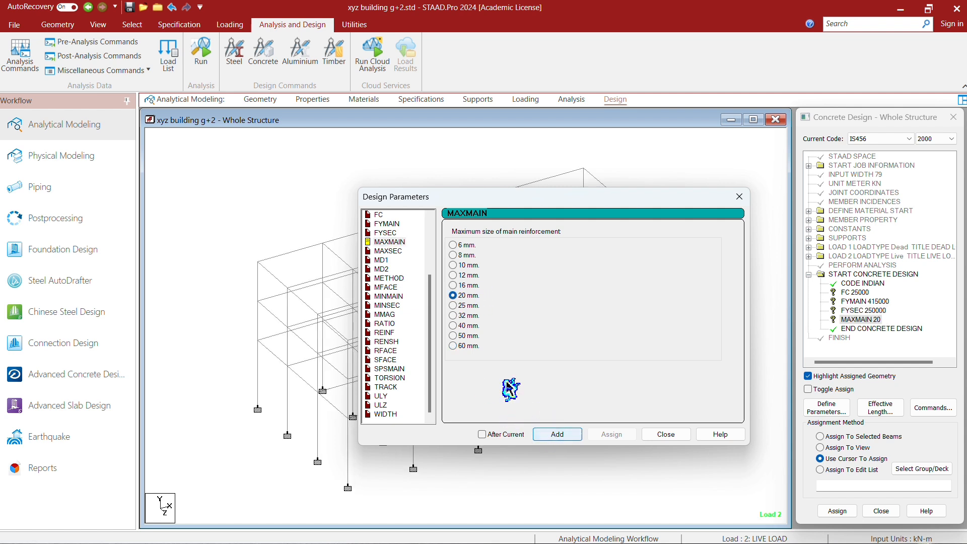
click(389, 251)
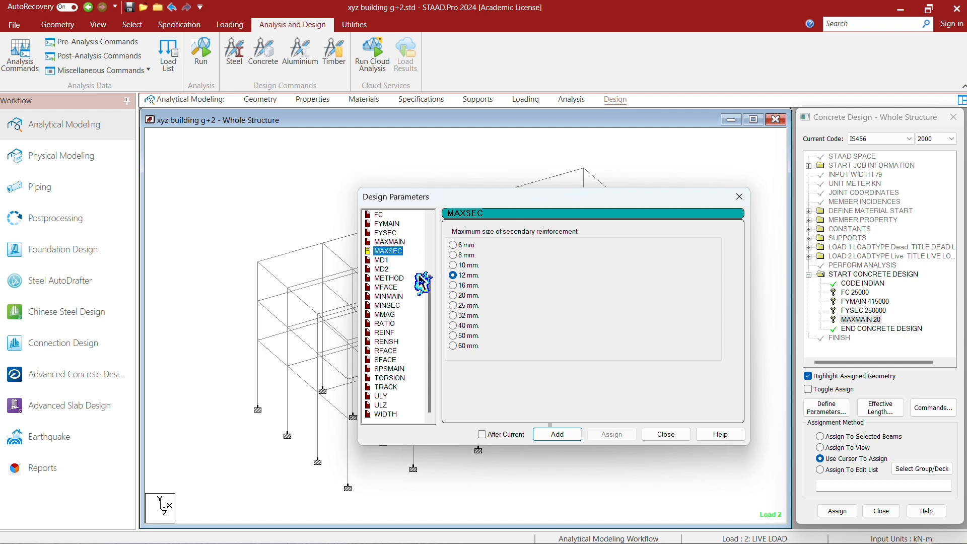
click(461, 285)
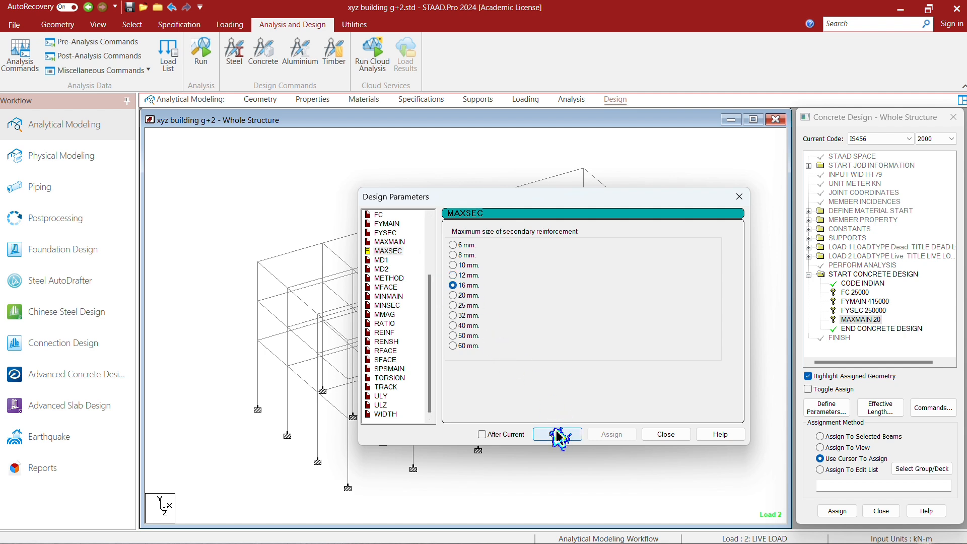
- Add the minimum bar size parameters, MINMAIN 16 mm and MINSEC 12 mm, and finish defining the design parameters
click(388, 297)
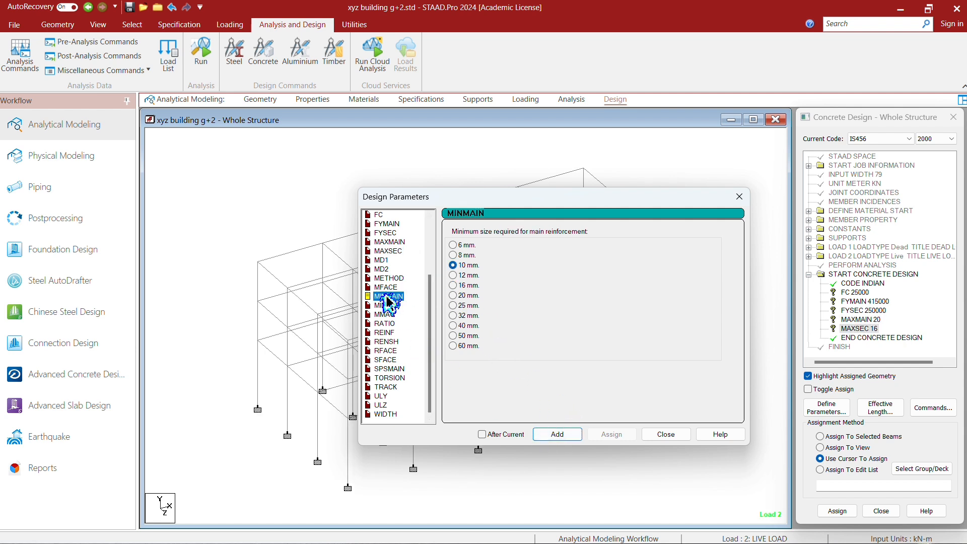
click(466, 285)
click(557, 434)
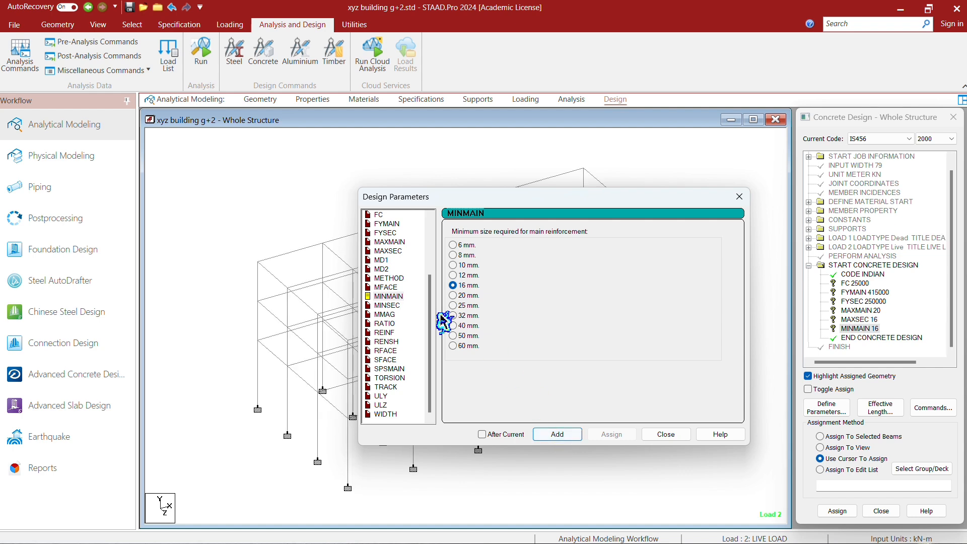
click(389, 305)
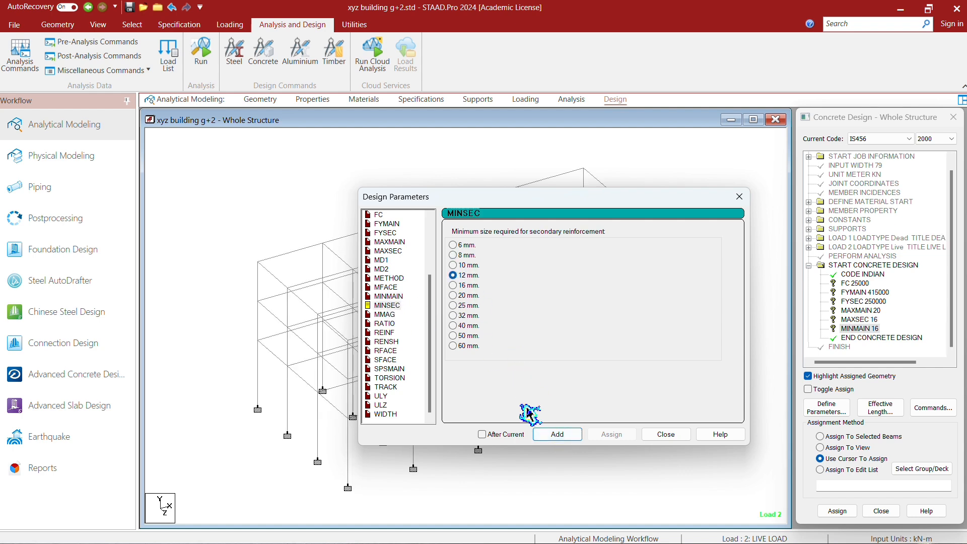
click(549, 435)
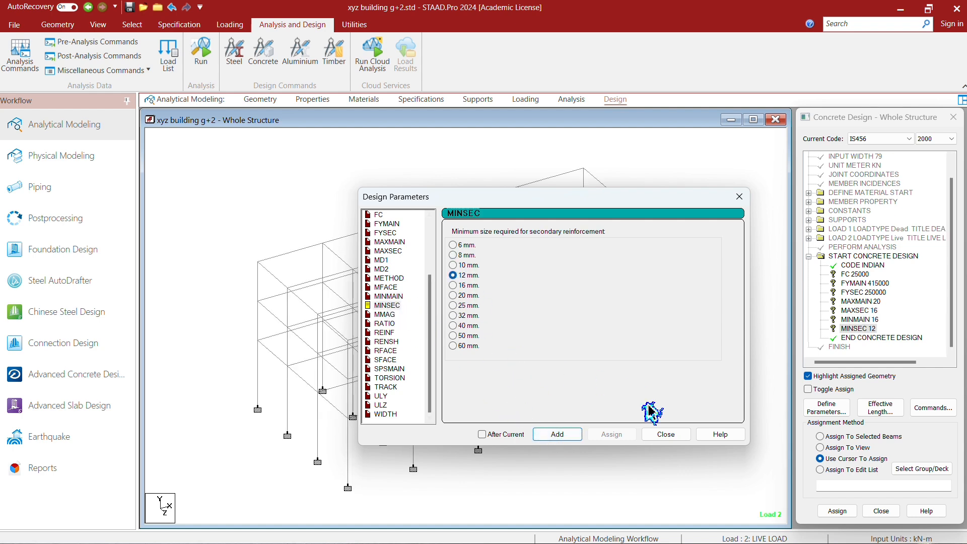
click(670, 439)
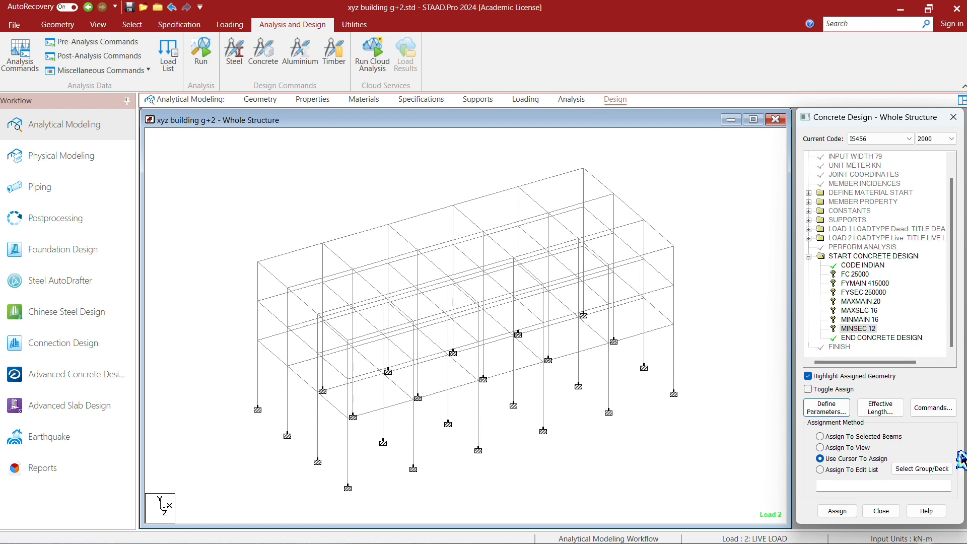
- Add the DESIGN BEAM and DESIGN COLUMN commands to the concrete design
click(933, 411)
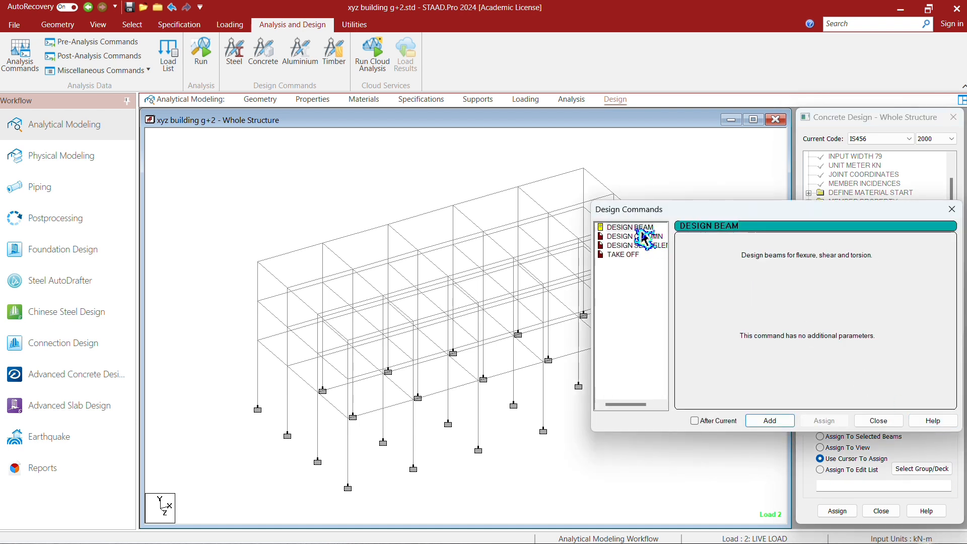
click(771, 422)
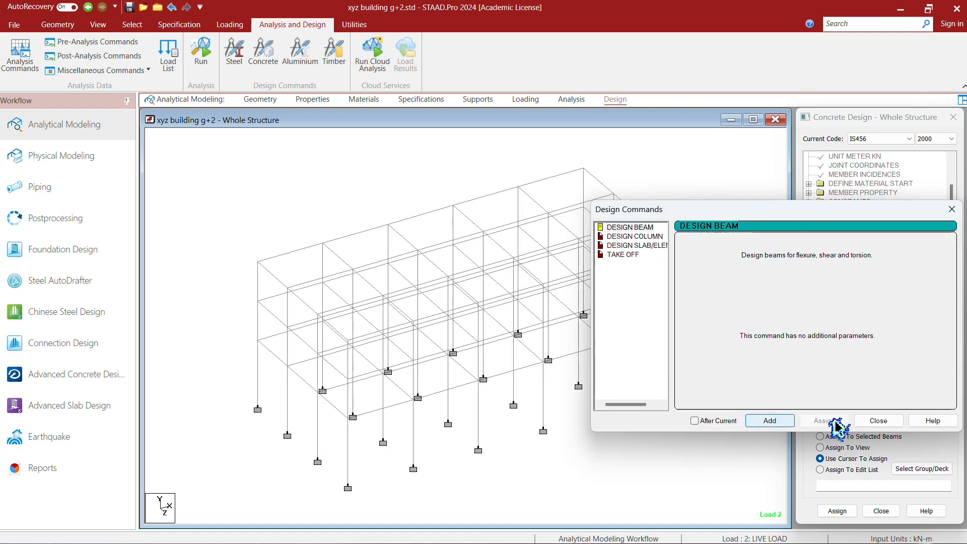
click(650, 236)
click(777, 422)
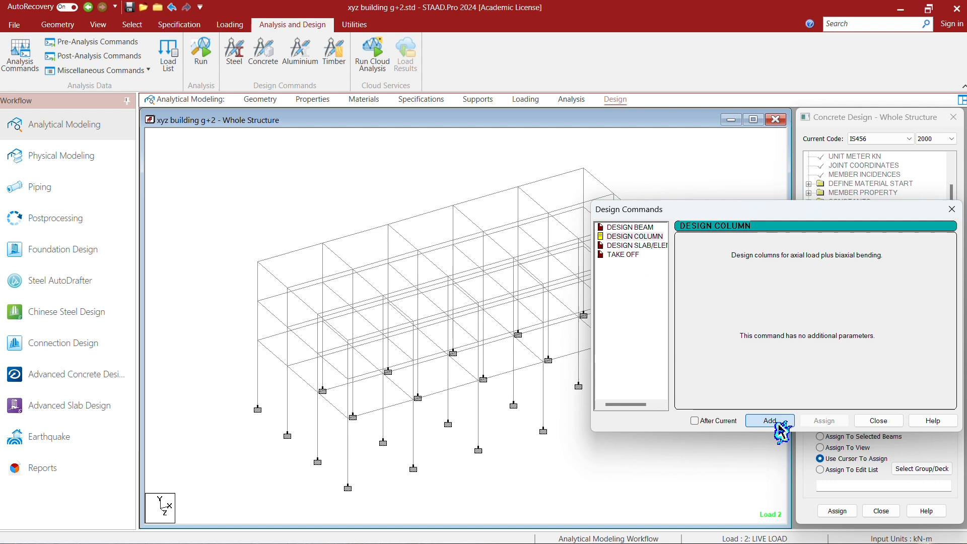
click(887, 423)
- Assign the FC 25000 parameter to the whole structure with the Assign To View method
click(855, 256)
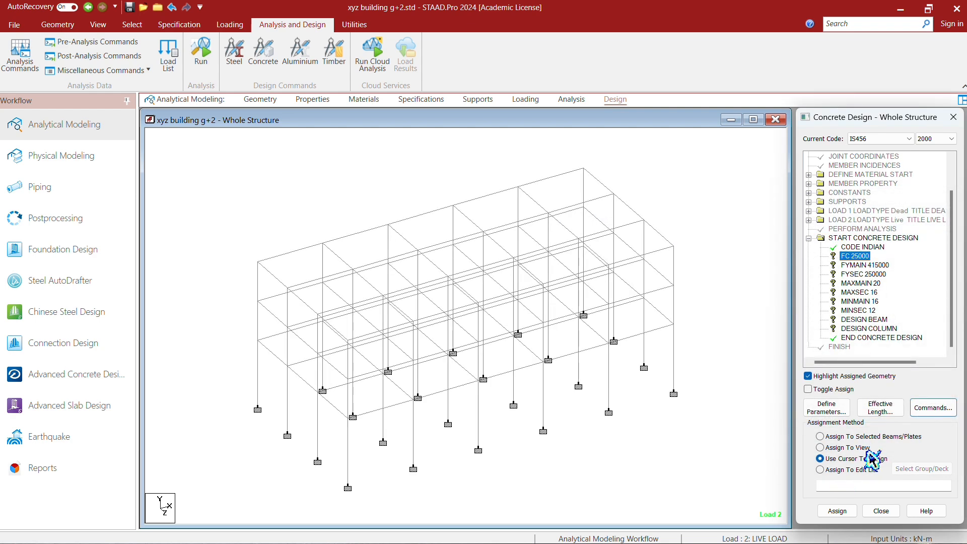
click(856, 448)
click(837, 511)
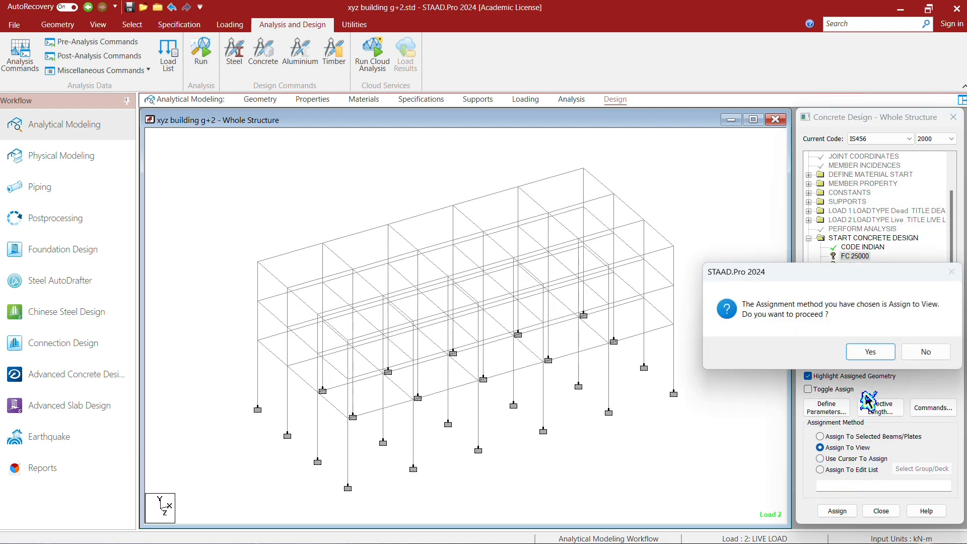
click(872, 349)
- Assign the FYMAIN 415000 and FYSEC 250000 steel strength parameters to the whole structure in view
click(864, 265)
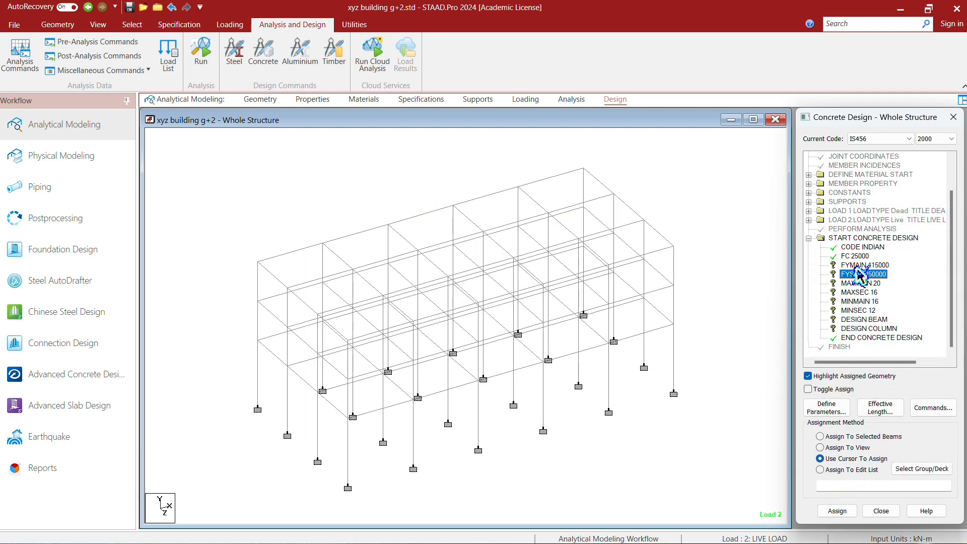
click(847, 448)
click(850, 510)
click(866, 349)
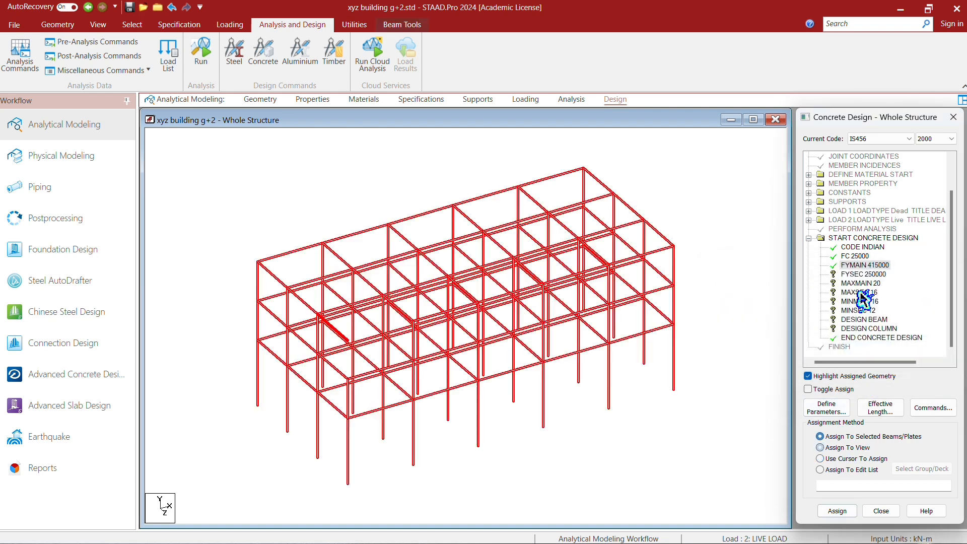
click(864, 276)
click(849, 447)
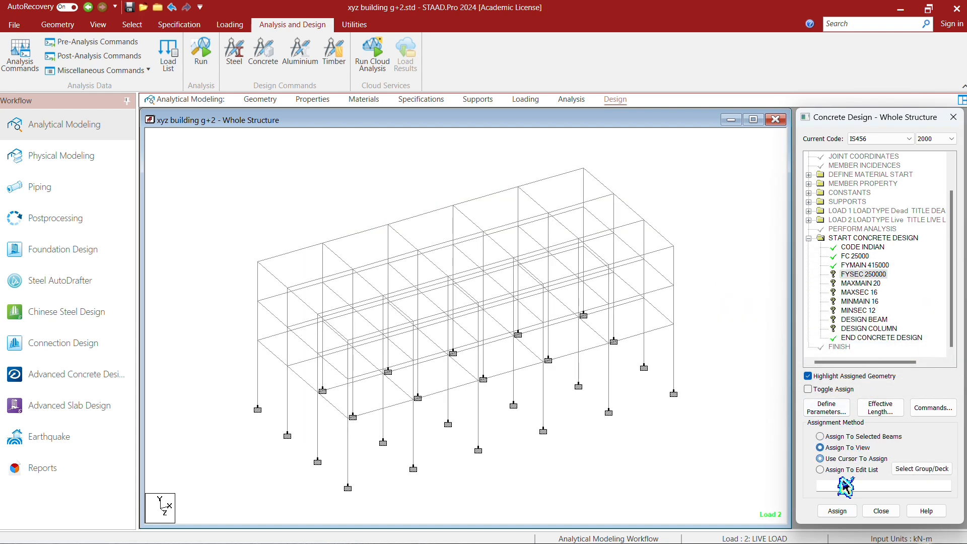
click(848, 511)
click(870, 349)
- Assign the MAXMAIN 20 and MAXSEC 16 maximum bar size parameters to the whole structure in view
click(862, 283)
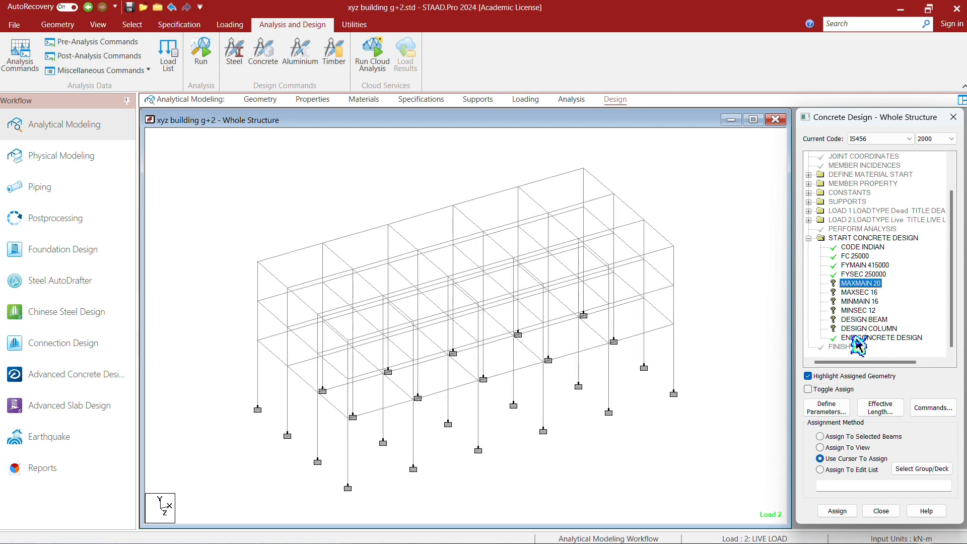
click(833, 447)
click(837, 510)
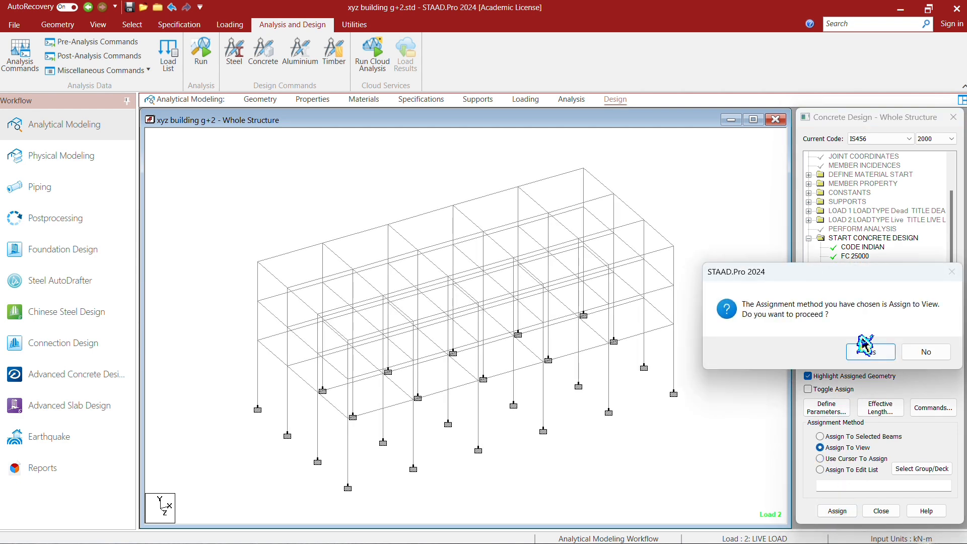
click(870, 351)
click(859, 293)
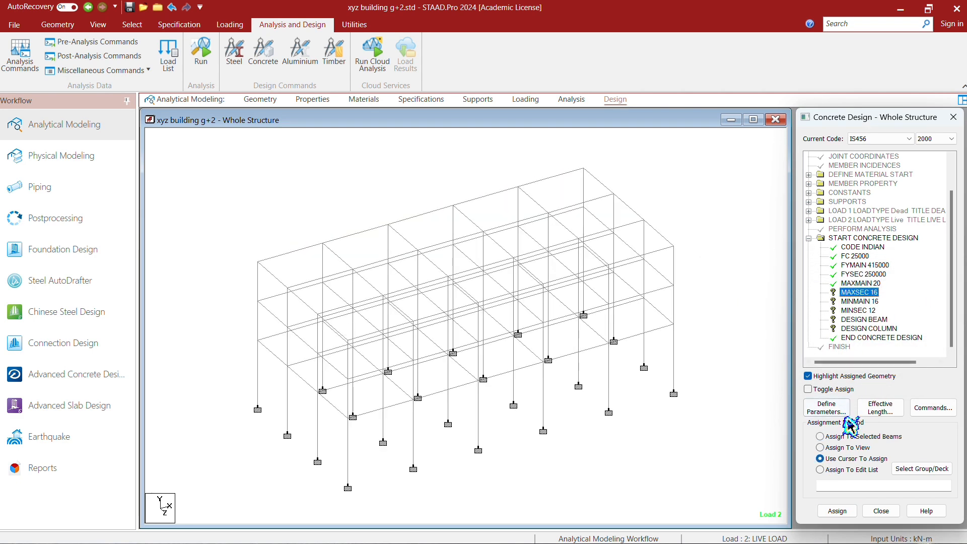
click(846, 448)
click(837, 511)
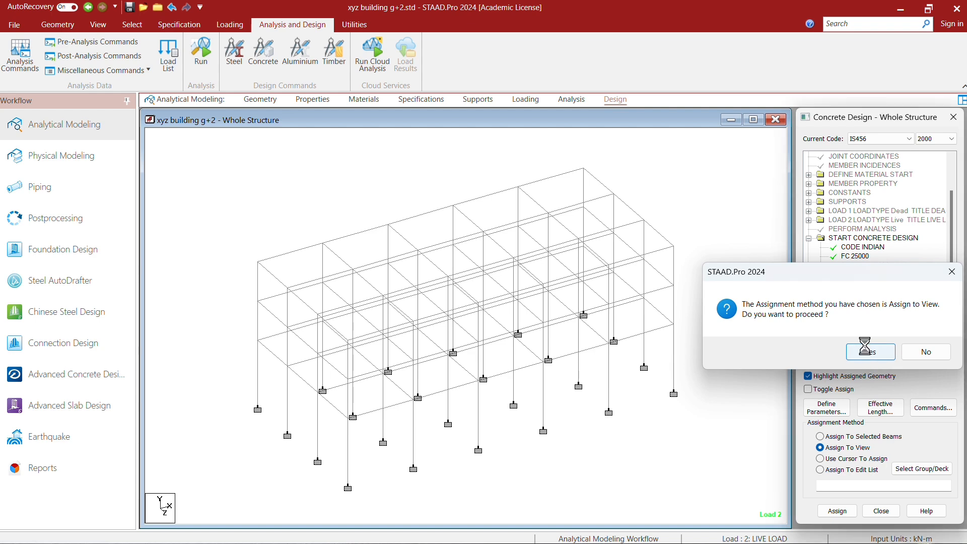
click(865, 351)
- Assign the MINMAIN 16 and MINSEC 12 minimum bar size parameters to the whole structure in view
click(860, 301)
click(846, 448)
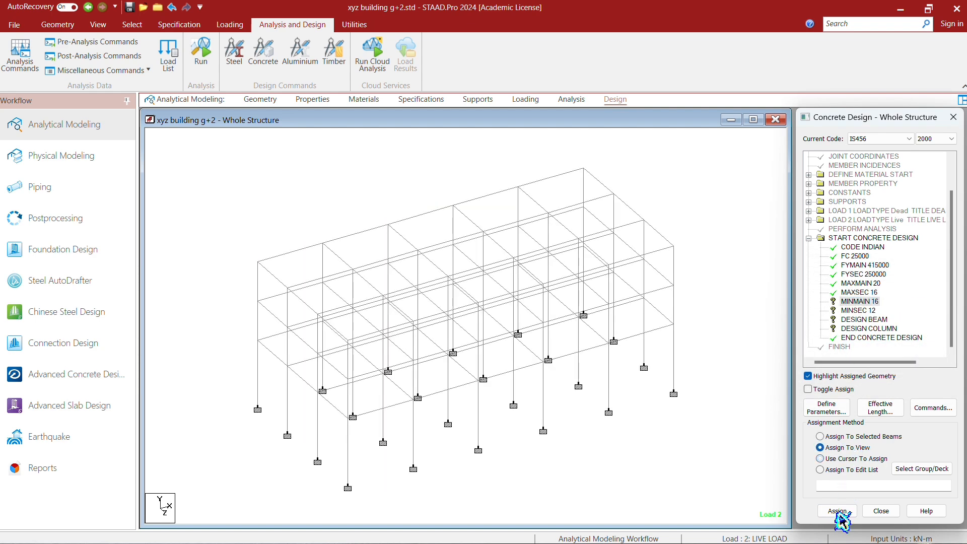
click(836, 510)
click(865, 351)
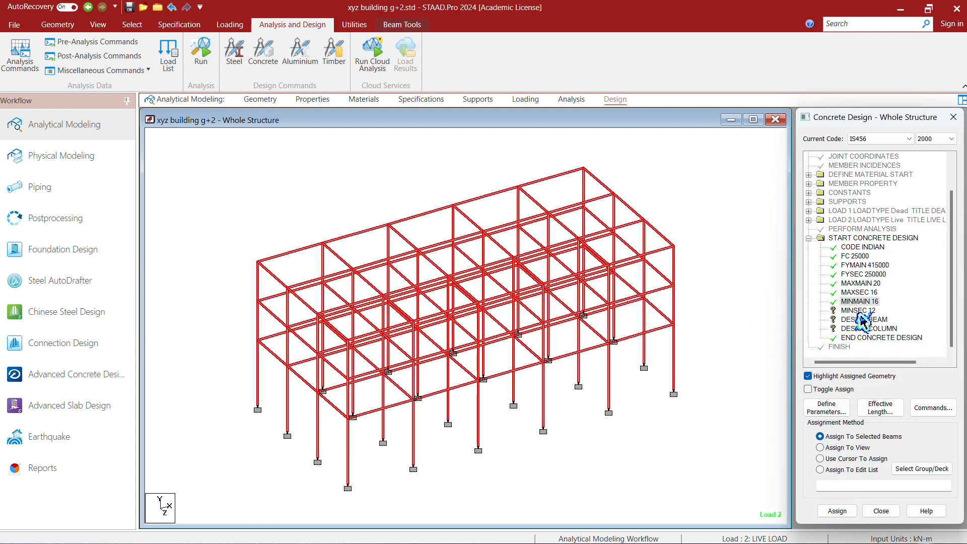
click(859, 310)
click(846, 447)
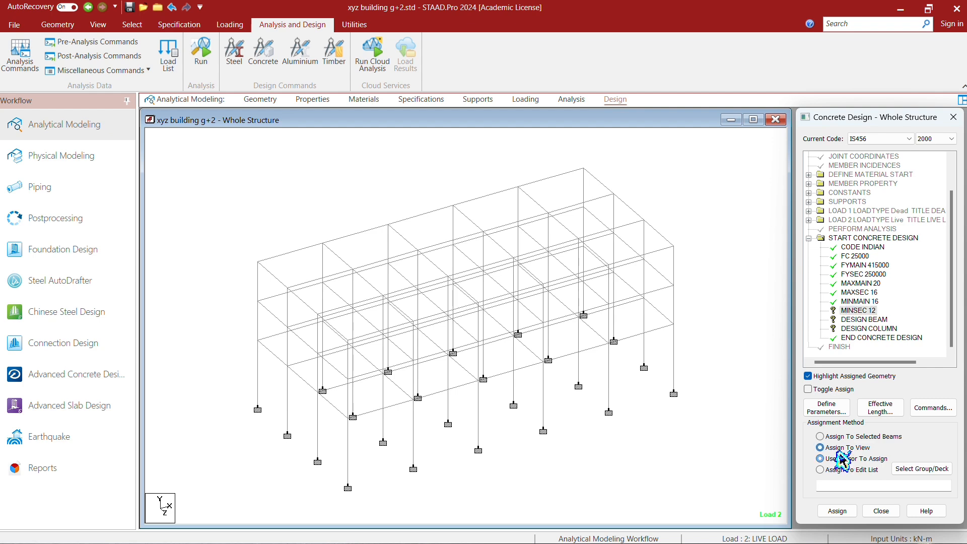
click(844, 511)
click(865, 351)
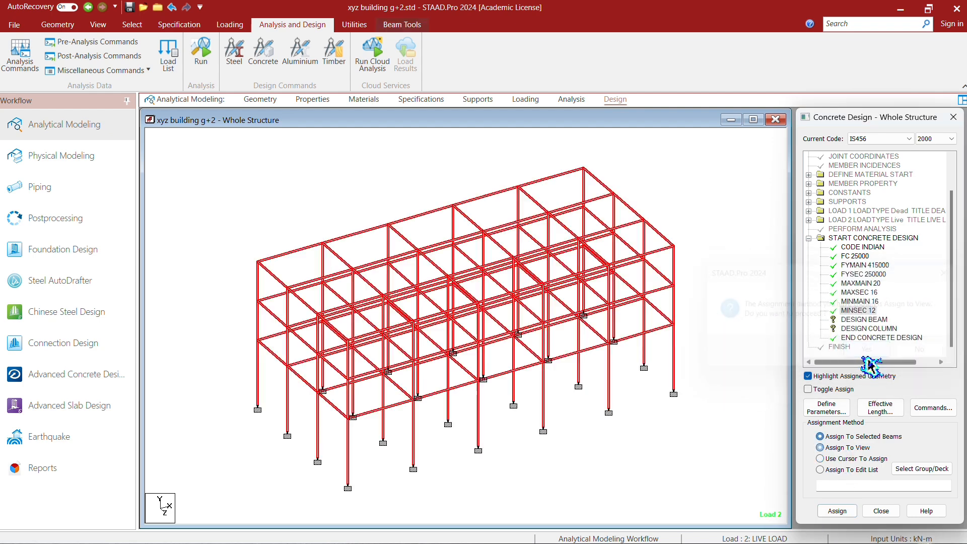
- Assign the DESIGN BEAM command to all members parallel to the X and Z axes using Assign To Selected Beams
click(882, 329)
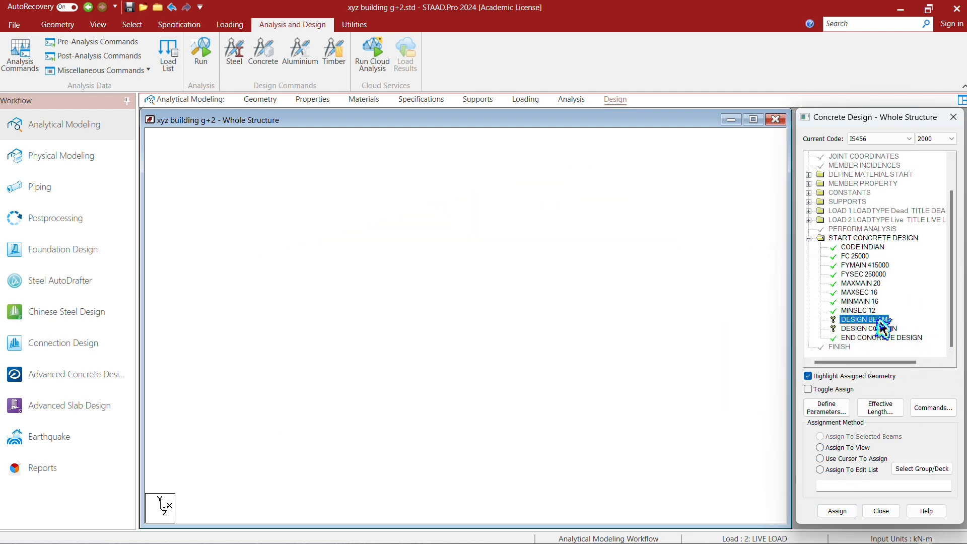
click(869, 321)
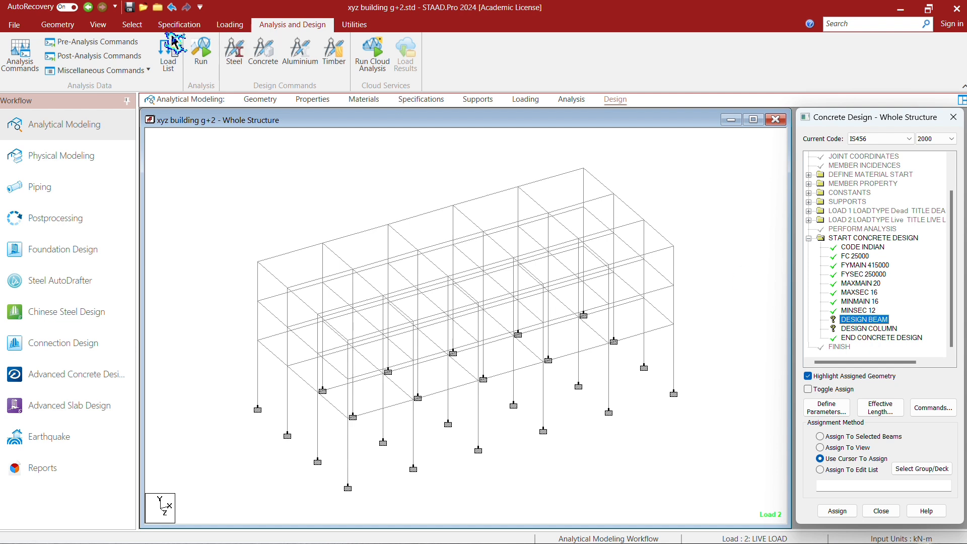
click(103, 26)
click(134, 25)
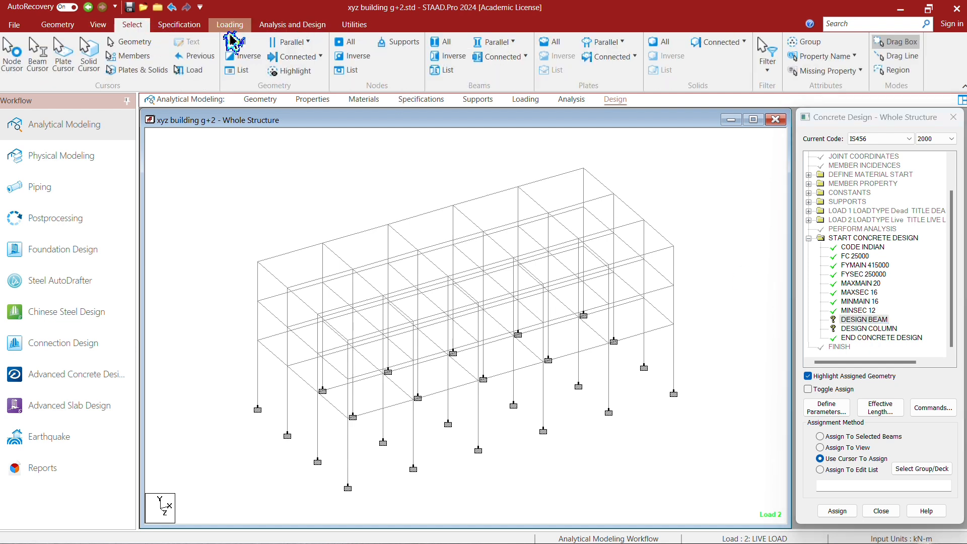
click(496, 42)
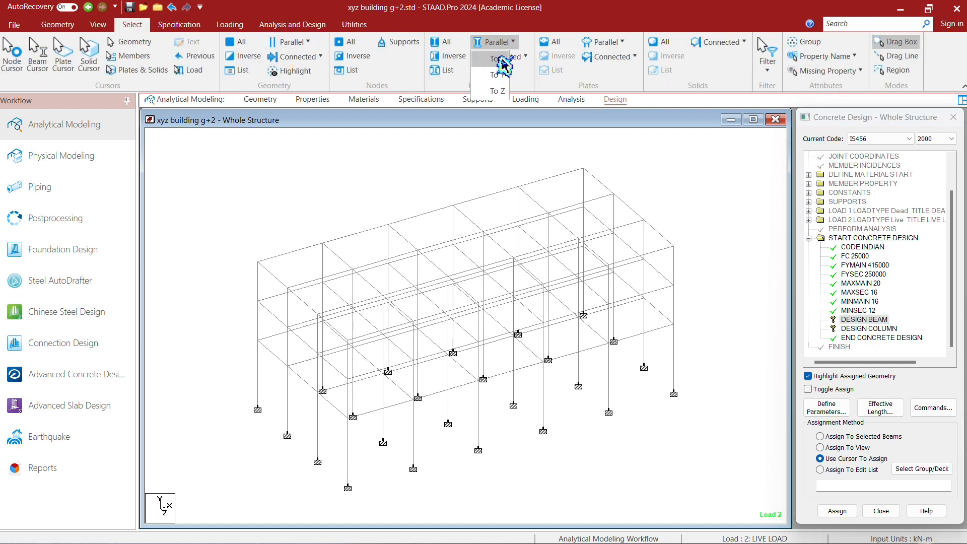
click(502, 60)
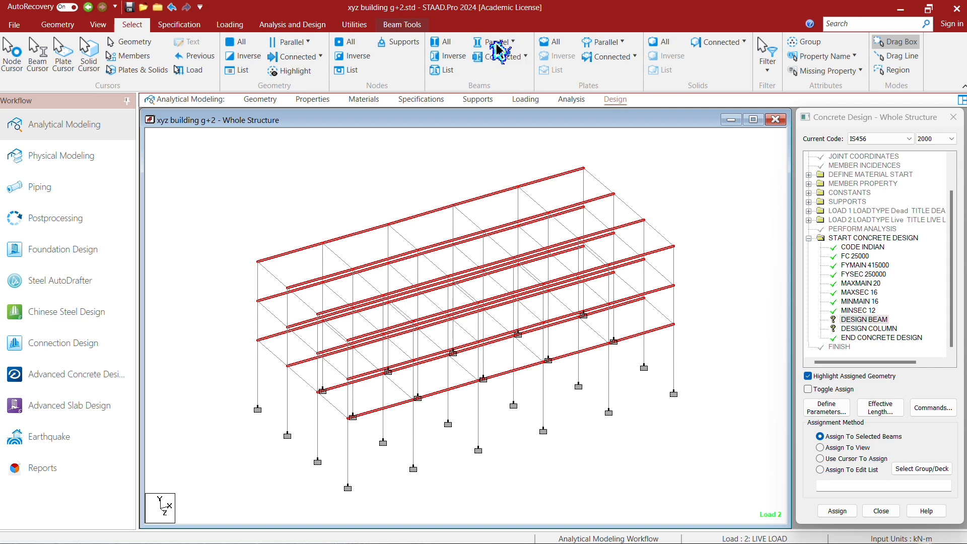
click(500, 45)
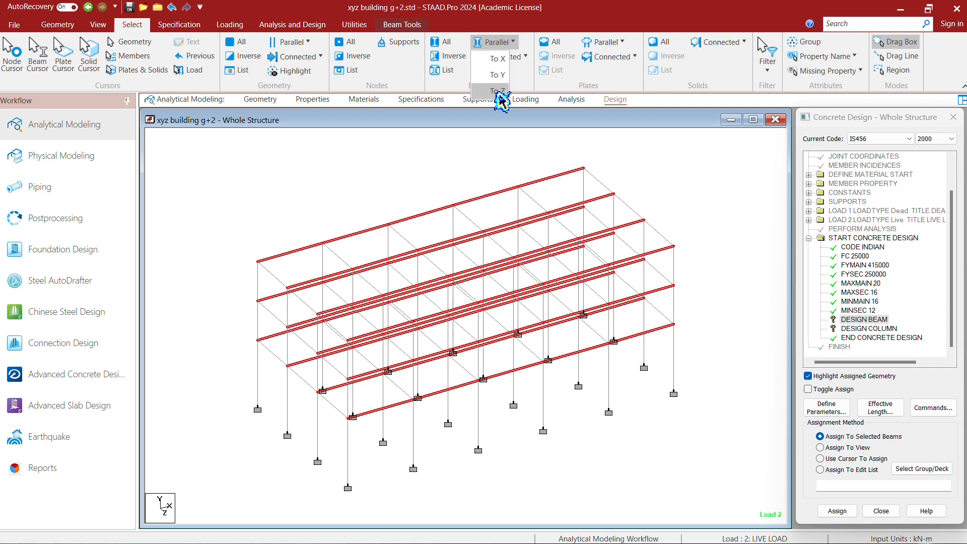
click(497, 92)
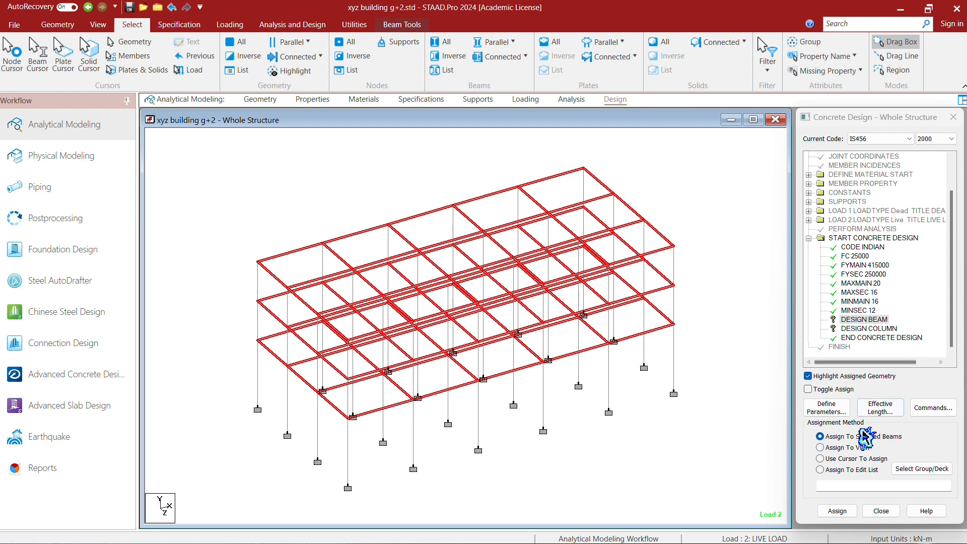
click(837, 511)
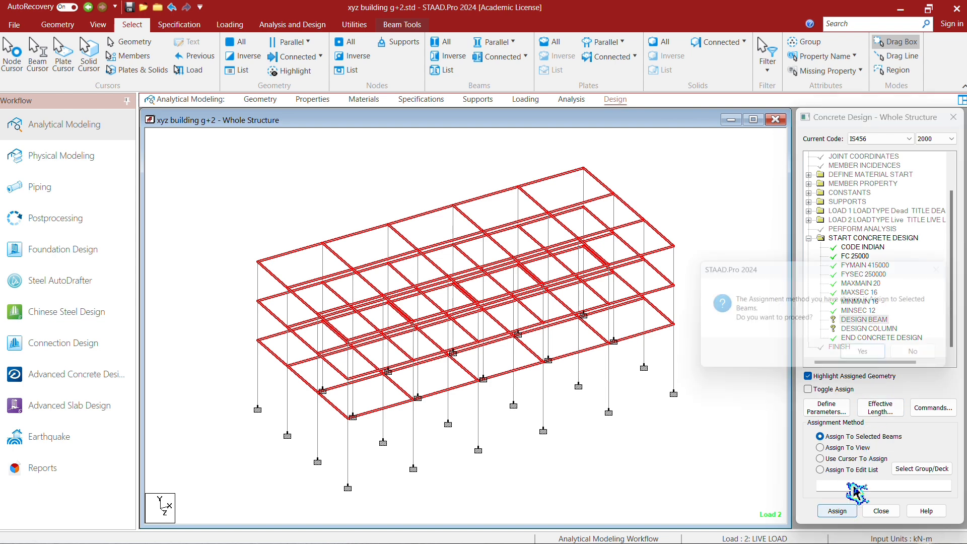
click(891, 358)
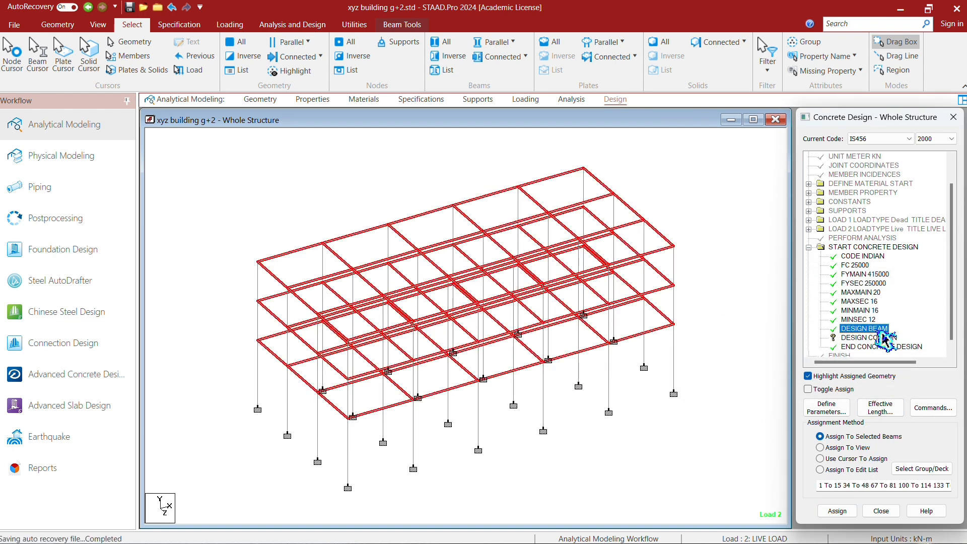
- Assign the DESIGN COLUMN command to all members parallel to the Y axis using Assign To Selected Beams
click(881, 338)
click(491, 47)
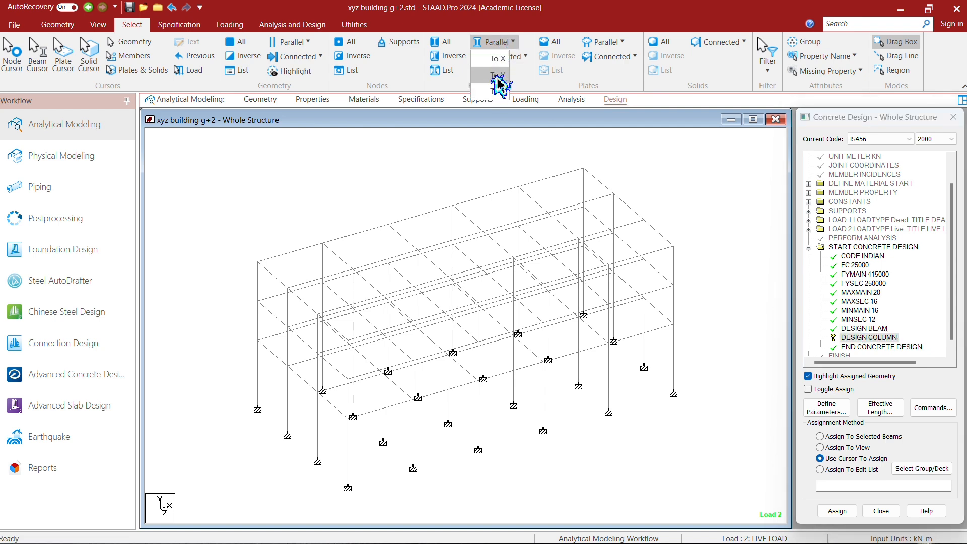
click(498, 78)
click(838, 511)
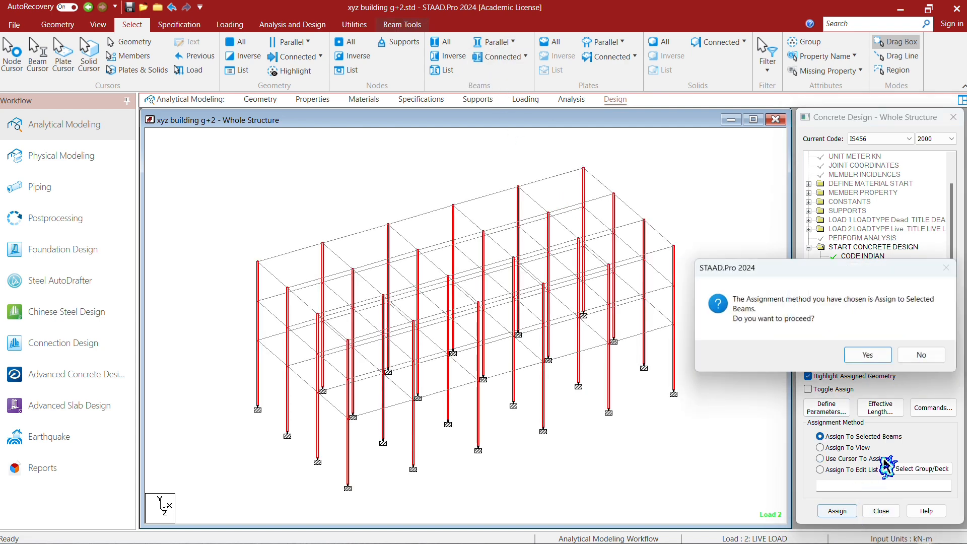
click(885, 358)
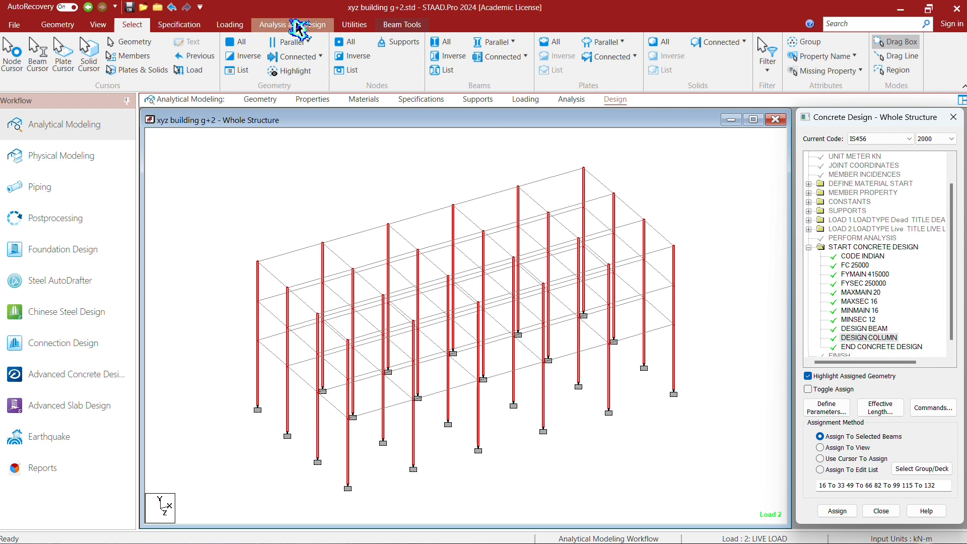
- Add another Perform Analysis command with the No Print option after the concrete design block
click(301, 25)
click(19, 53)
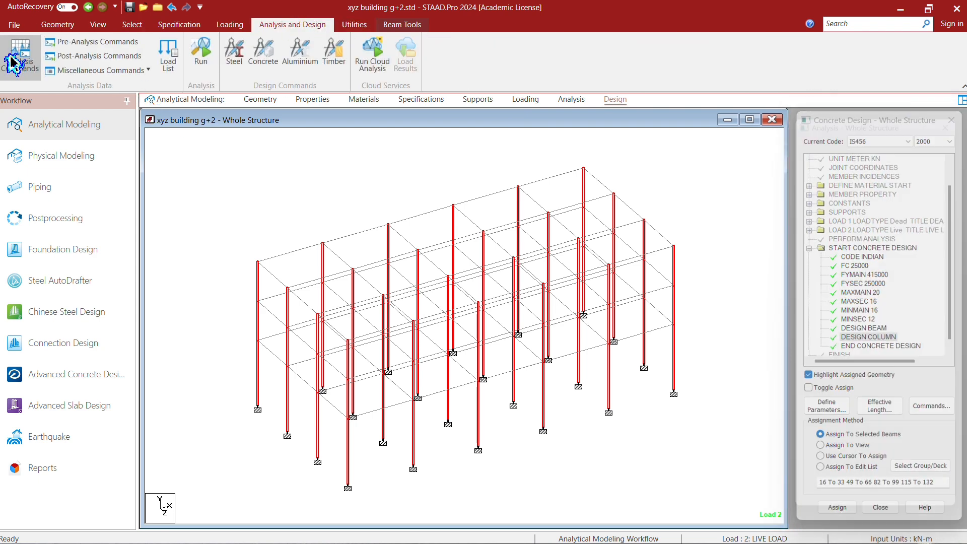
click(511, 456)
click(620, 455)
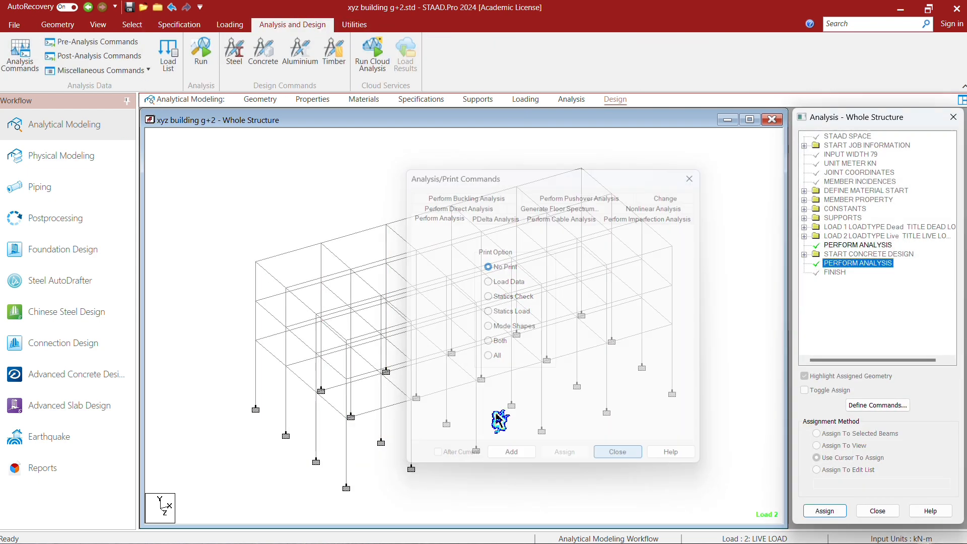
- Run the analysis and concrete design, staying in modeling mode when the run is done
click(200, 53)
click(466, 353)
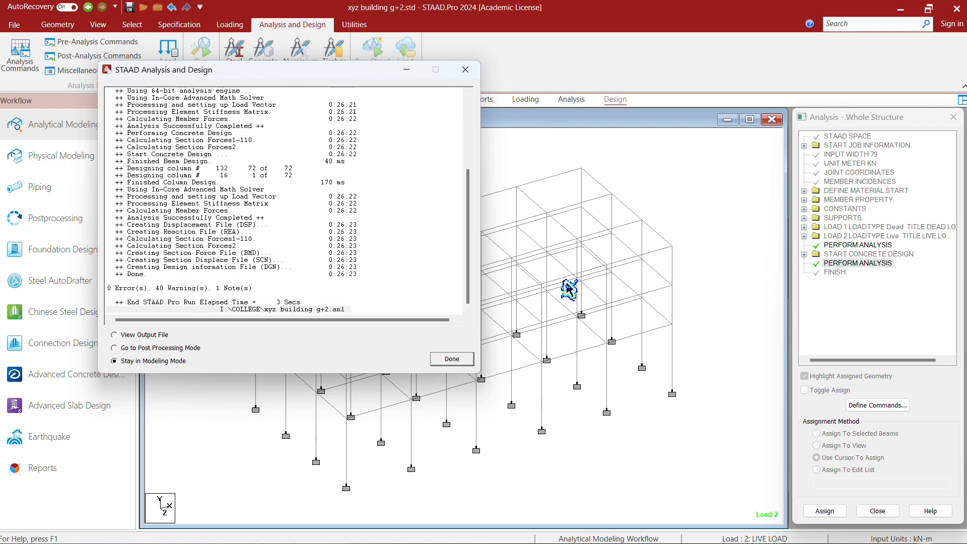
click(452, 358)
- Examine the concrete design details of beam 136, a Z-direction beam near the middle of the frame
double_click(476, 244)
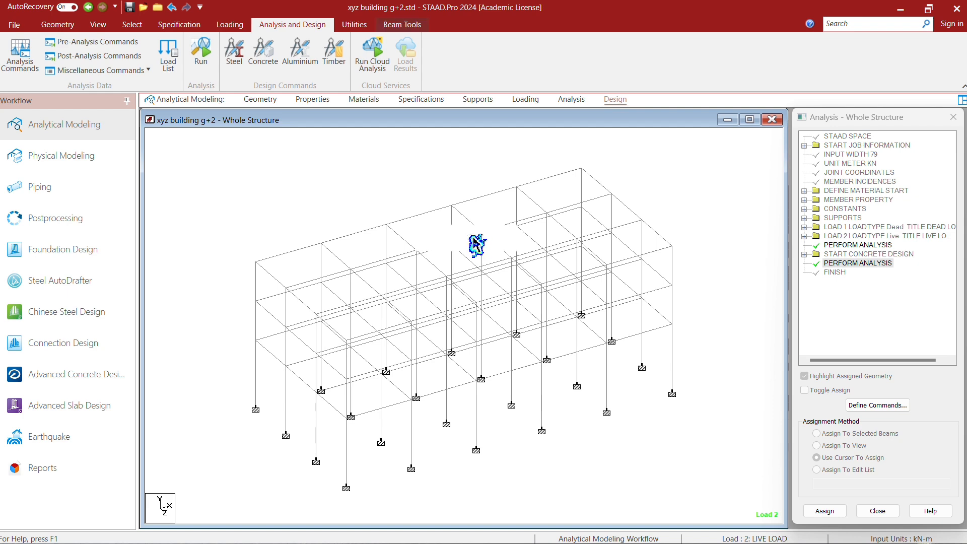
click(636, 126)
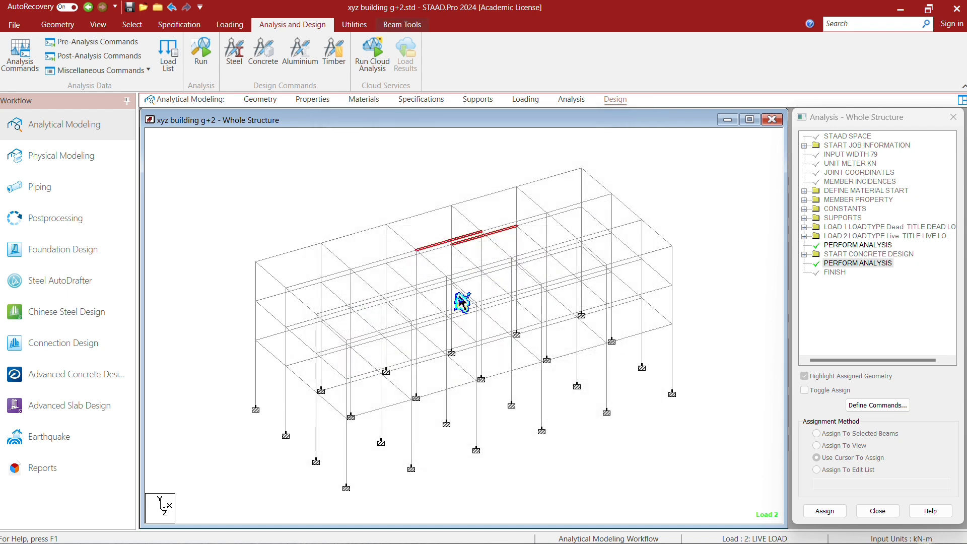
double_click(468, 295)
click(548, 146)
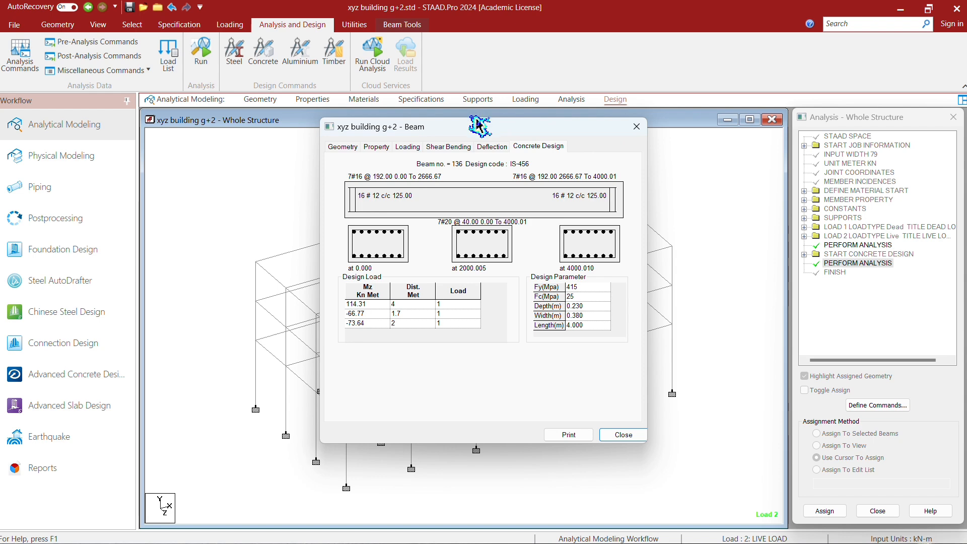
click(636, 126)
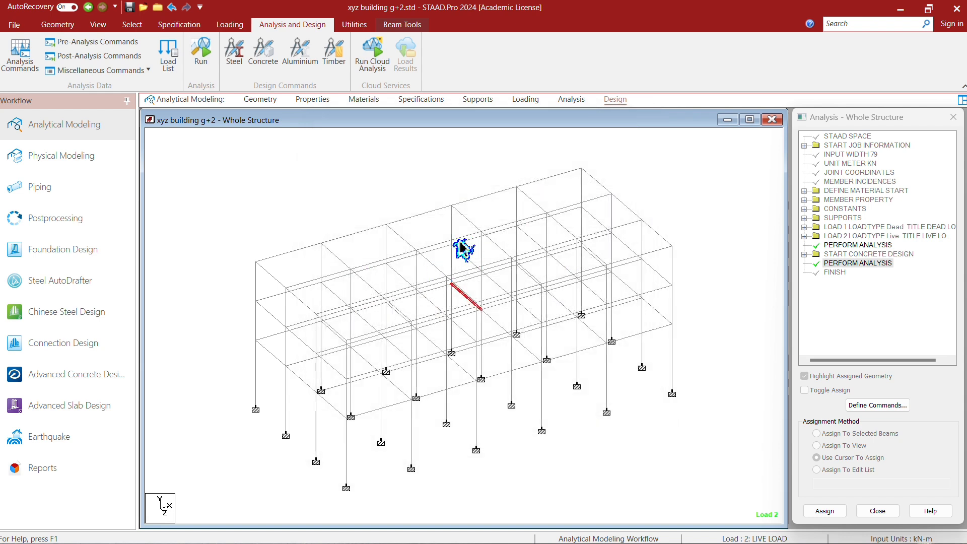
- Examine the concrete design details of beam 114, the end beam along the X-direction front edge of the roof
double_click(453, 254)
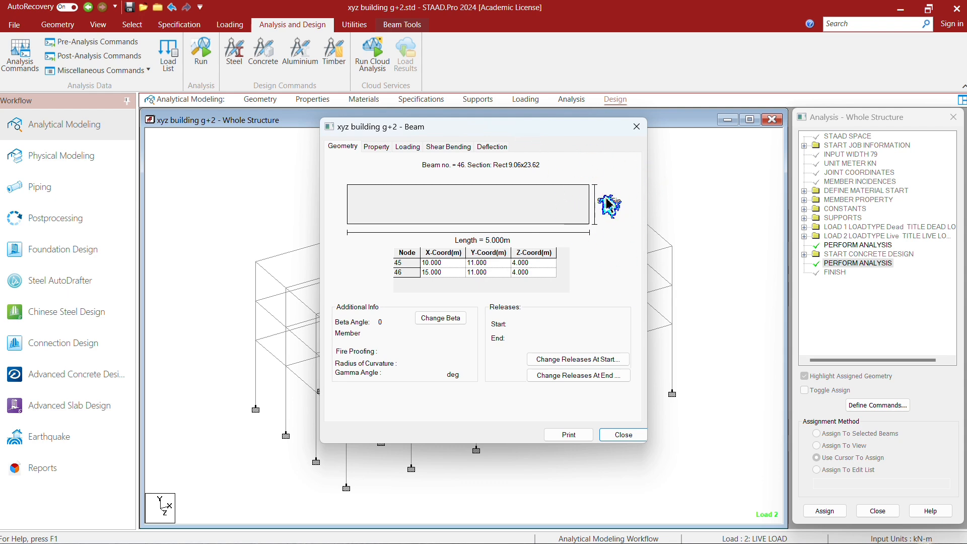
click(637, 127)
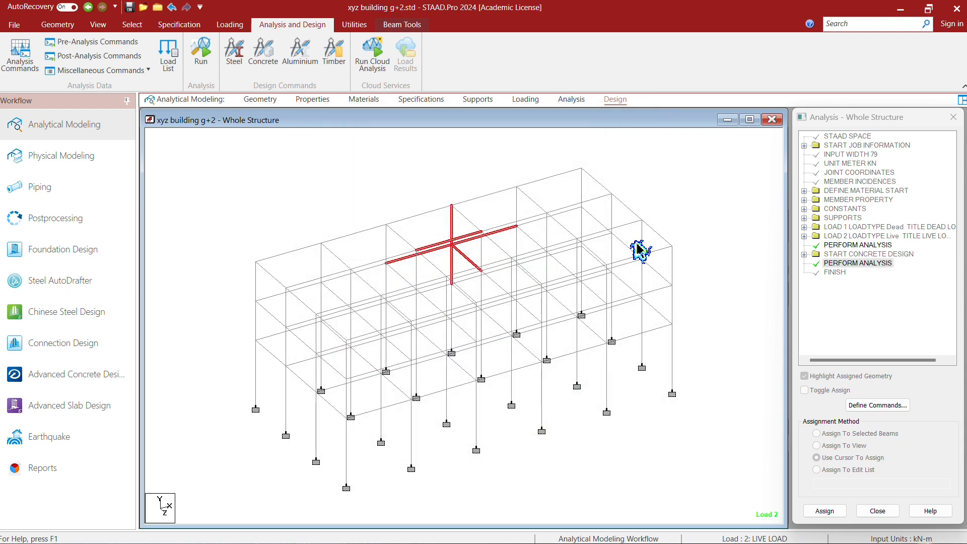
double_click(640, 264)
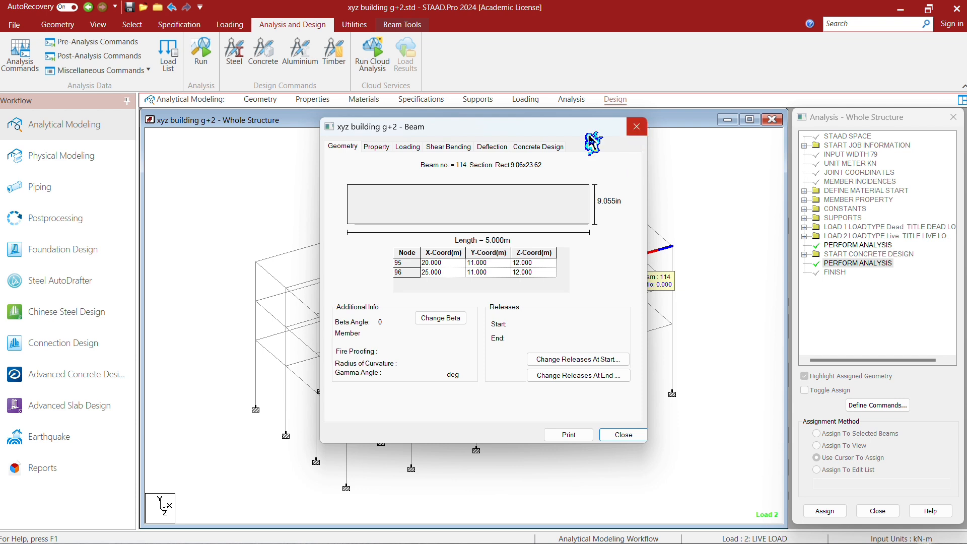
click(532, 151)
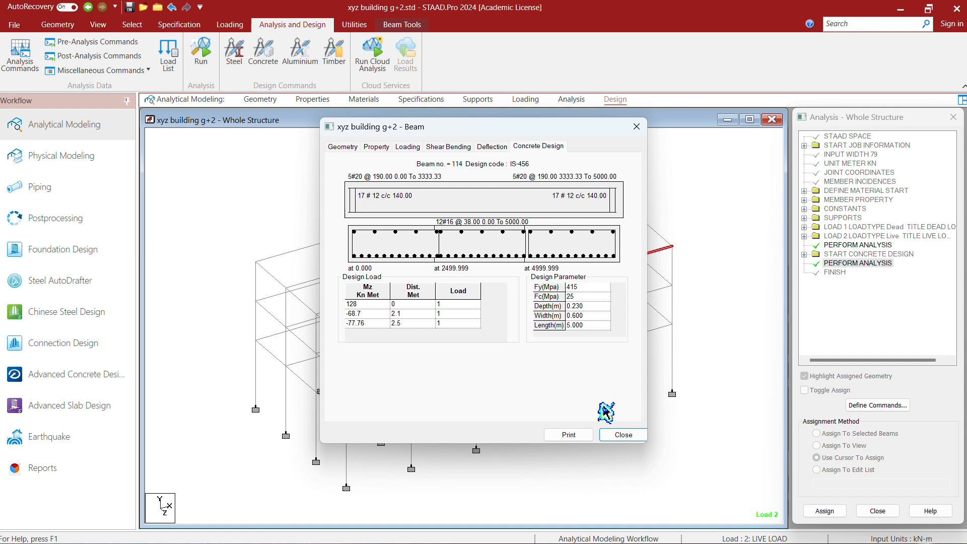
click(617, 435)
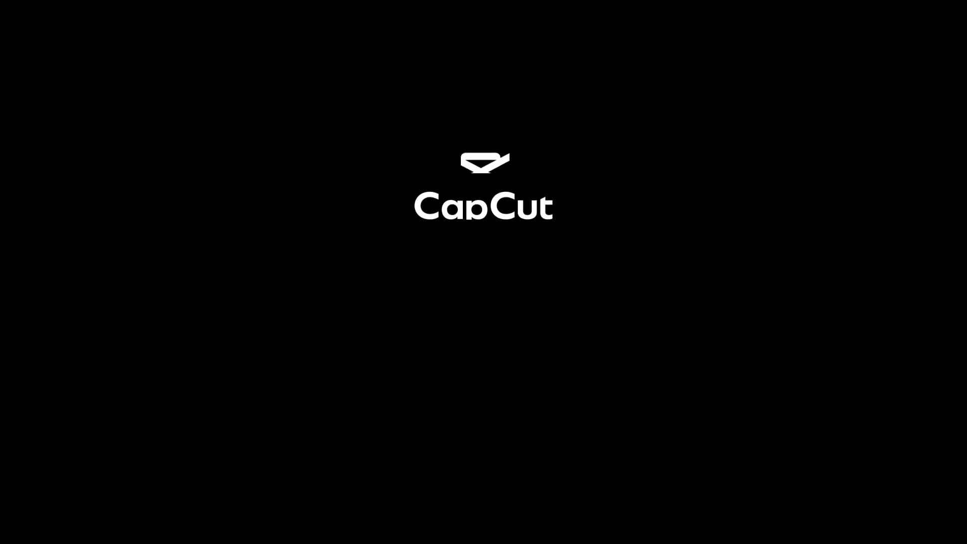